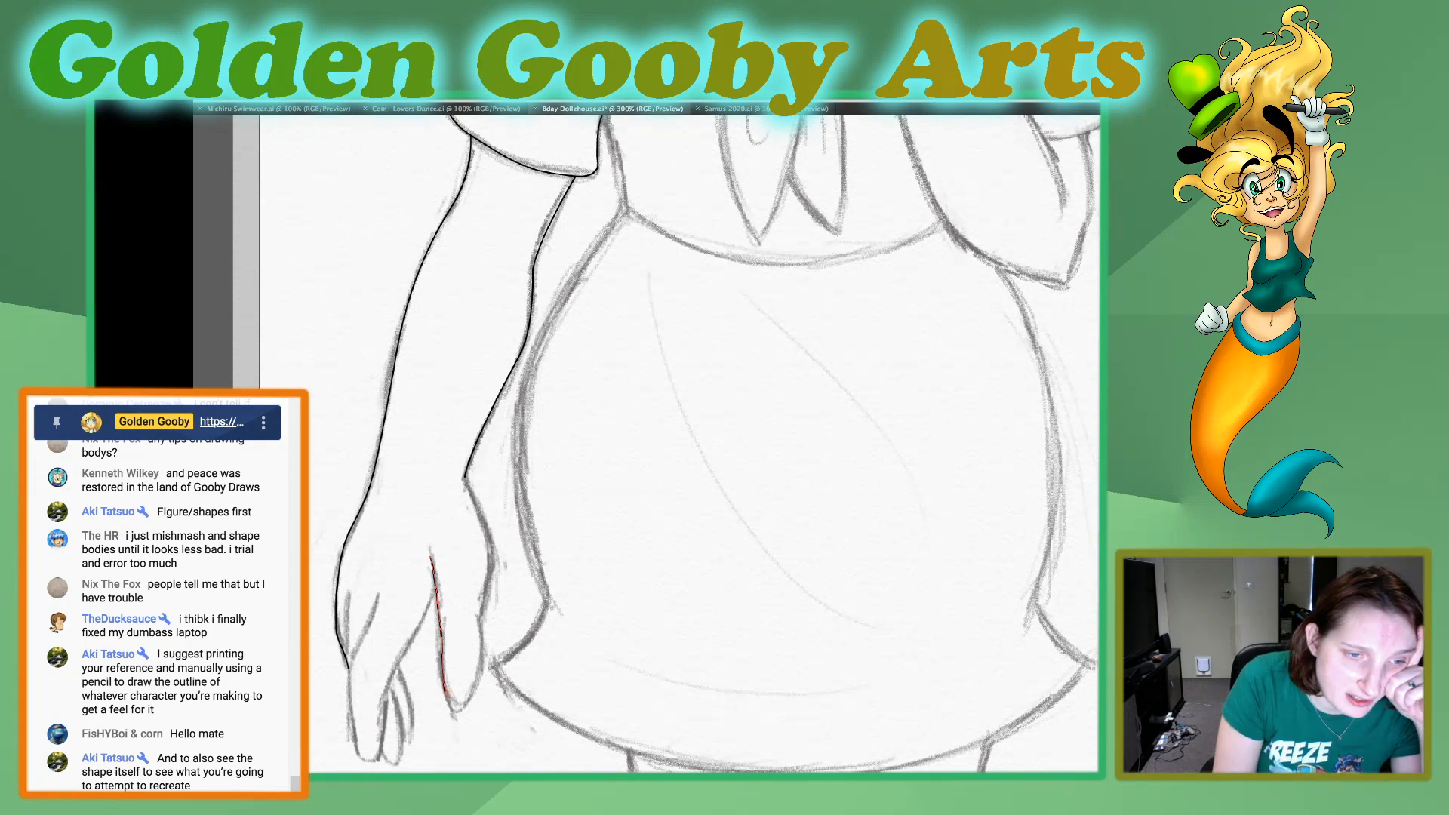
Finish tracing the index finger of the lowered hand, curving around the fingertip and back up to the wrist outline.
{"action": "left_click_drag", "start_coordinate": [455, 708], "coordinate": [481, 660]}
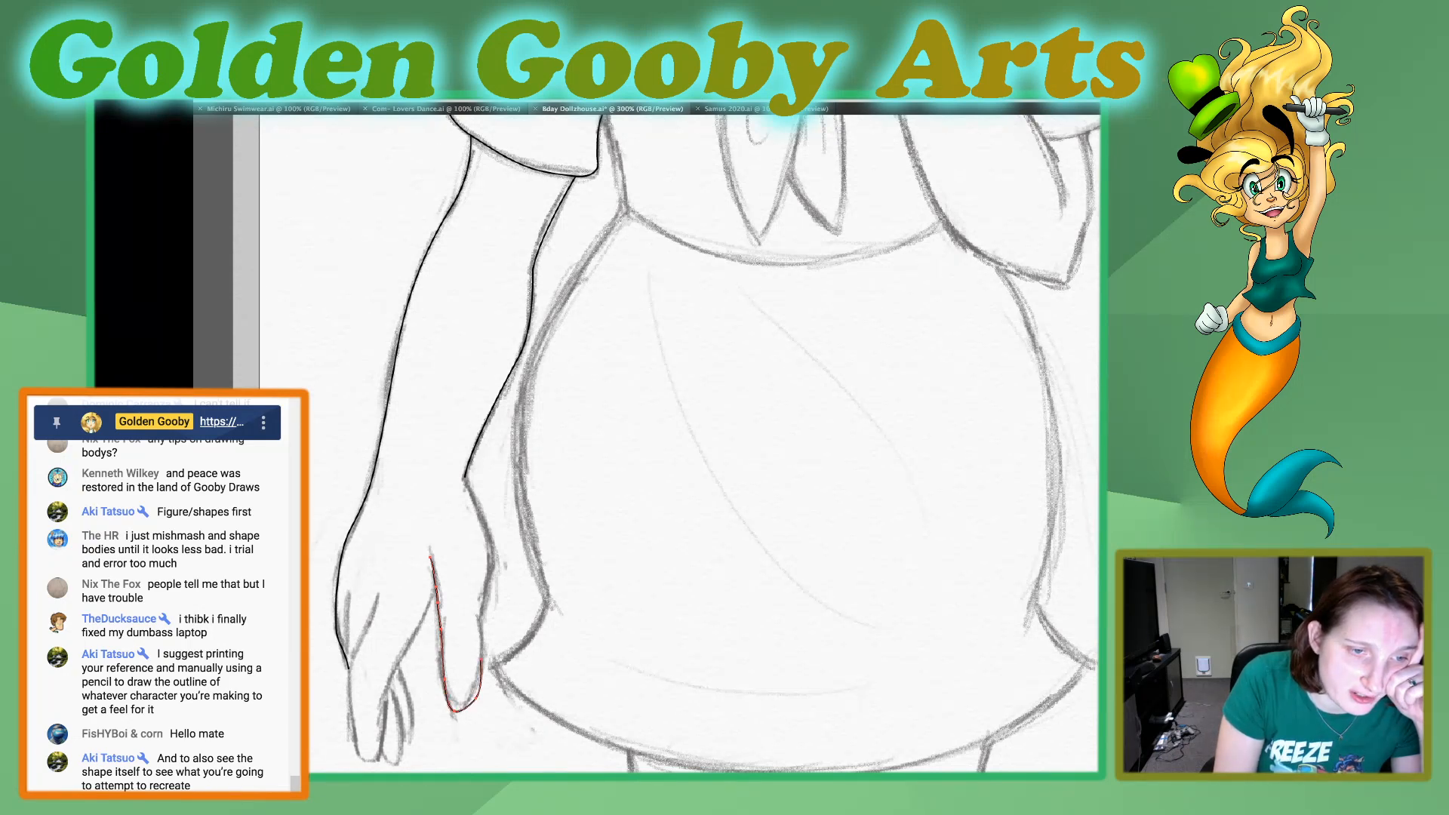
{"action": "left_click_drag", "start_coordinate": [455, 711], "coordinate": [494, 562]}
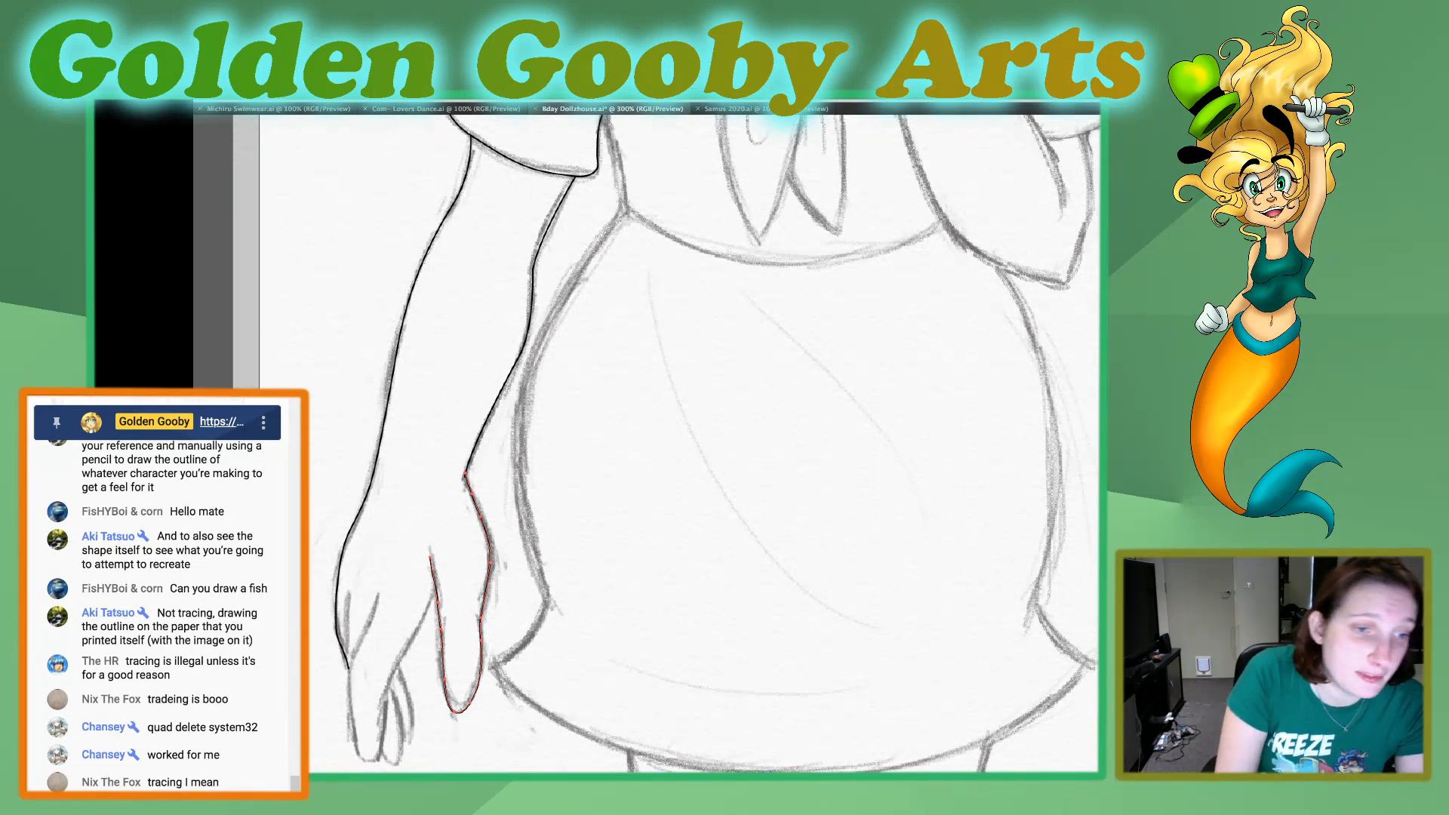
Trace the long middle finger from its knuckle line around the fingertip and back up to the index finger's edge.
{"action": "left_click", "coordinate": [378, 593]}
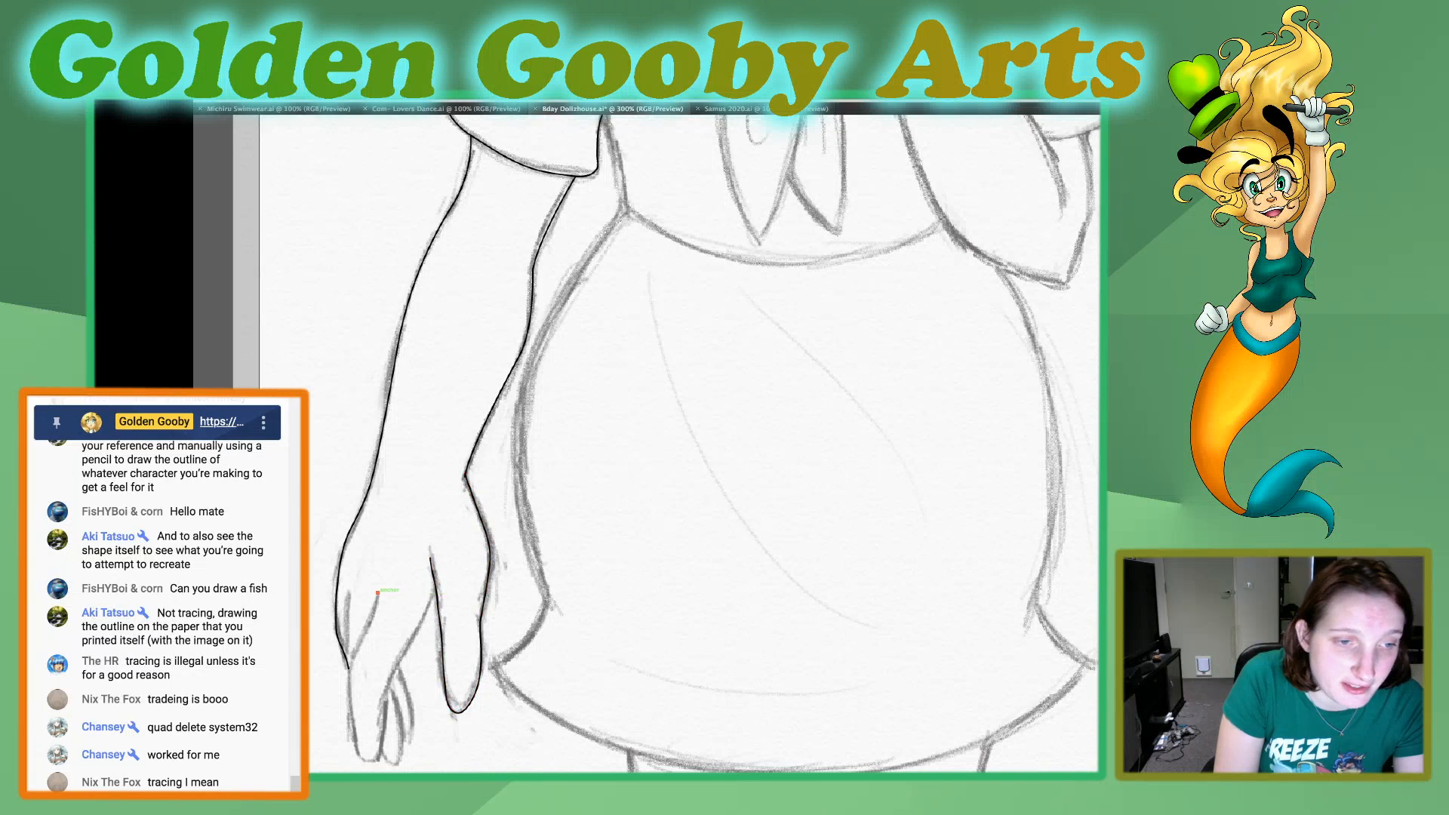
{"action": "left_click", "coordinate": [360, 635]}
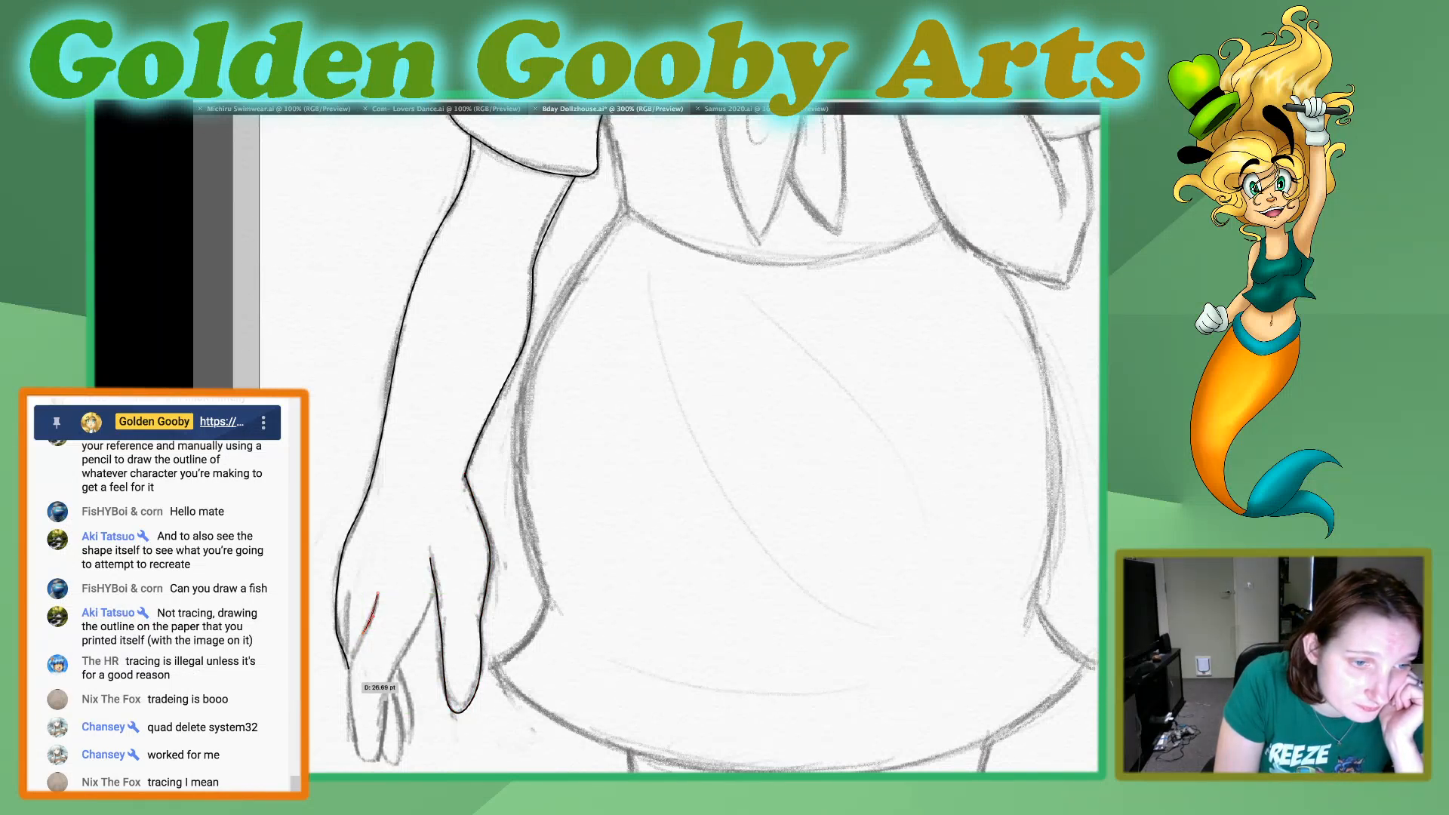
{"action": "left_click", "coordinate": [349, 699]}
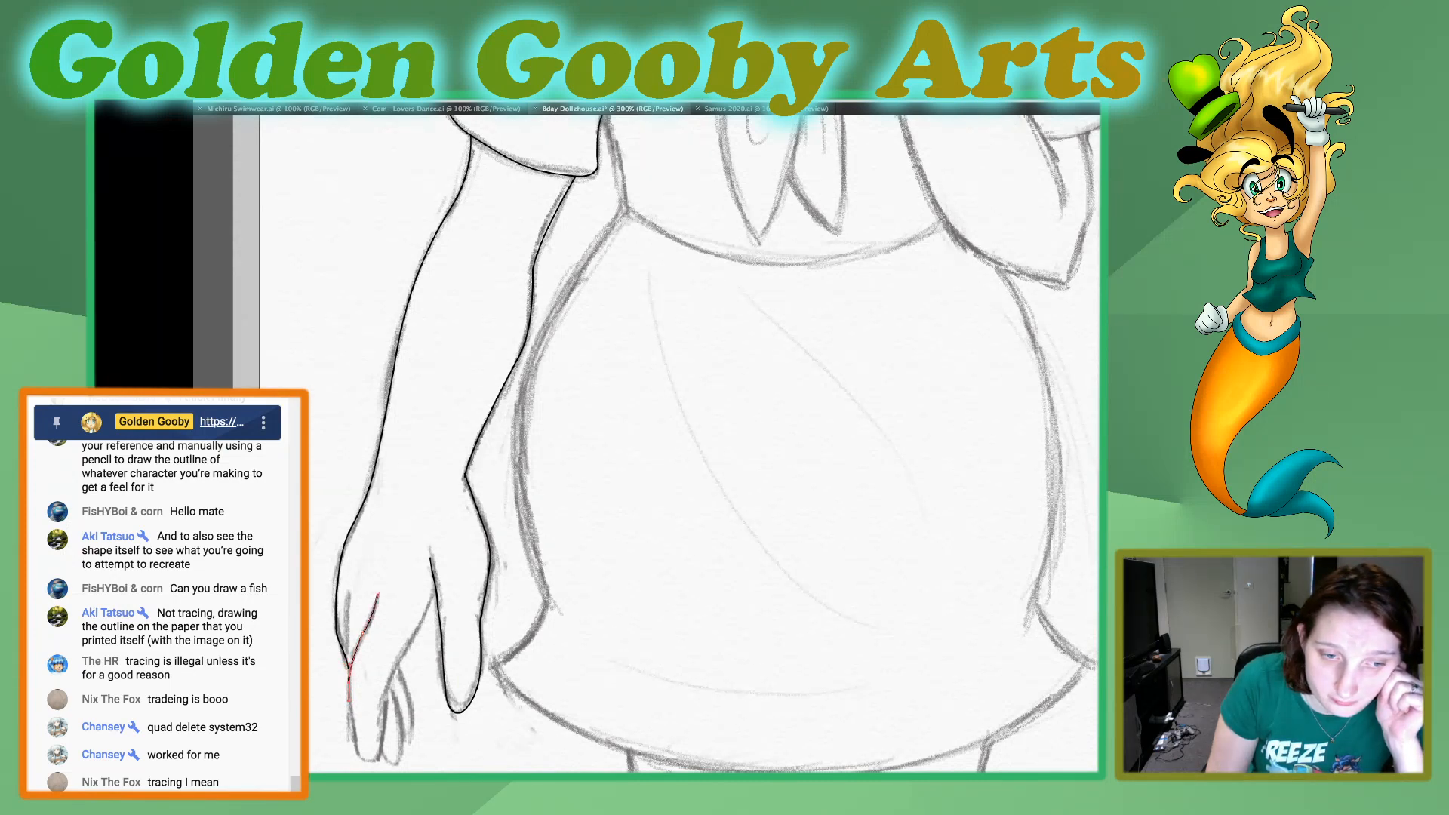
{"action": "scroll", "coordinate": [704, 444], "scroll_direction": "down", "scroll_amount": 3}
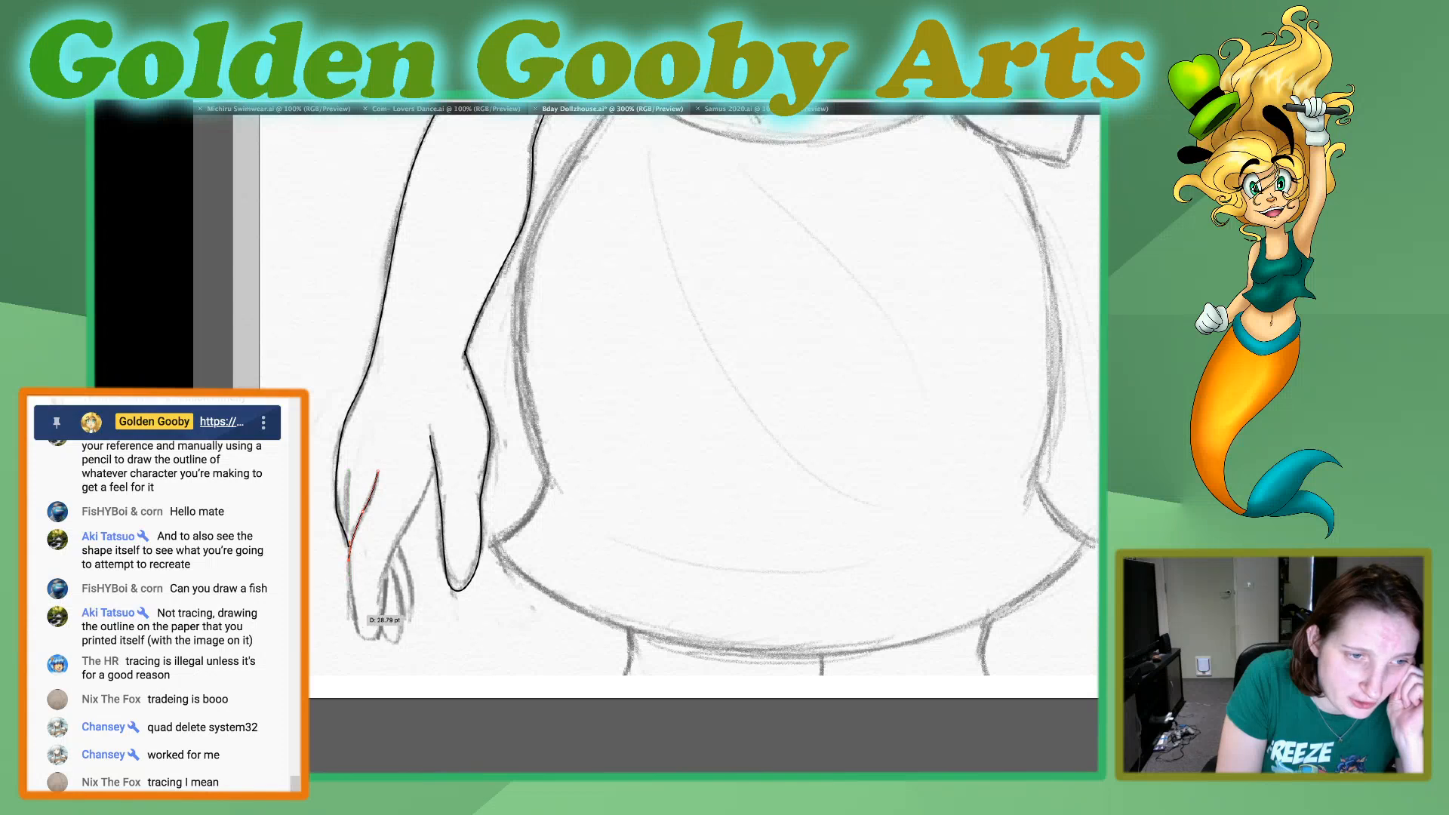
{"action": "left_click", "coordinate": [354, 613]}
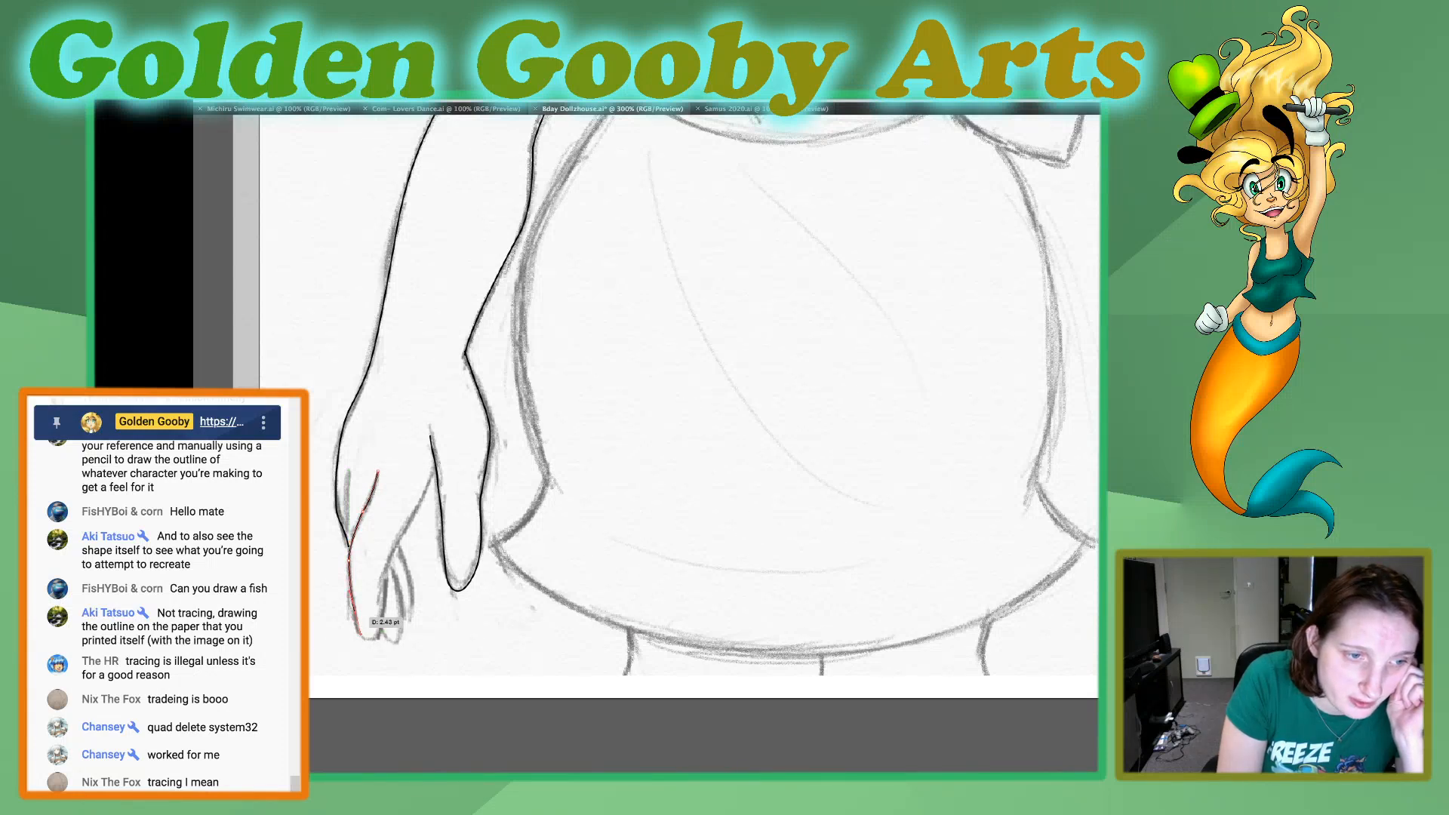
{"action": "left_click_drag", "start_coordinate": [377, 640], "coordinate": [398, 629]}
{"action": "left_click", "coordinate": [377, 640]}
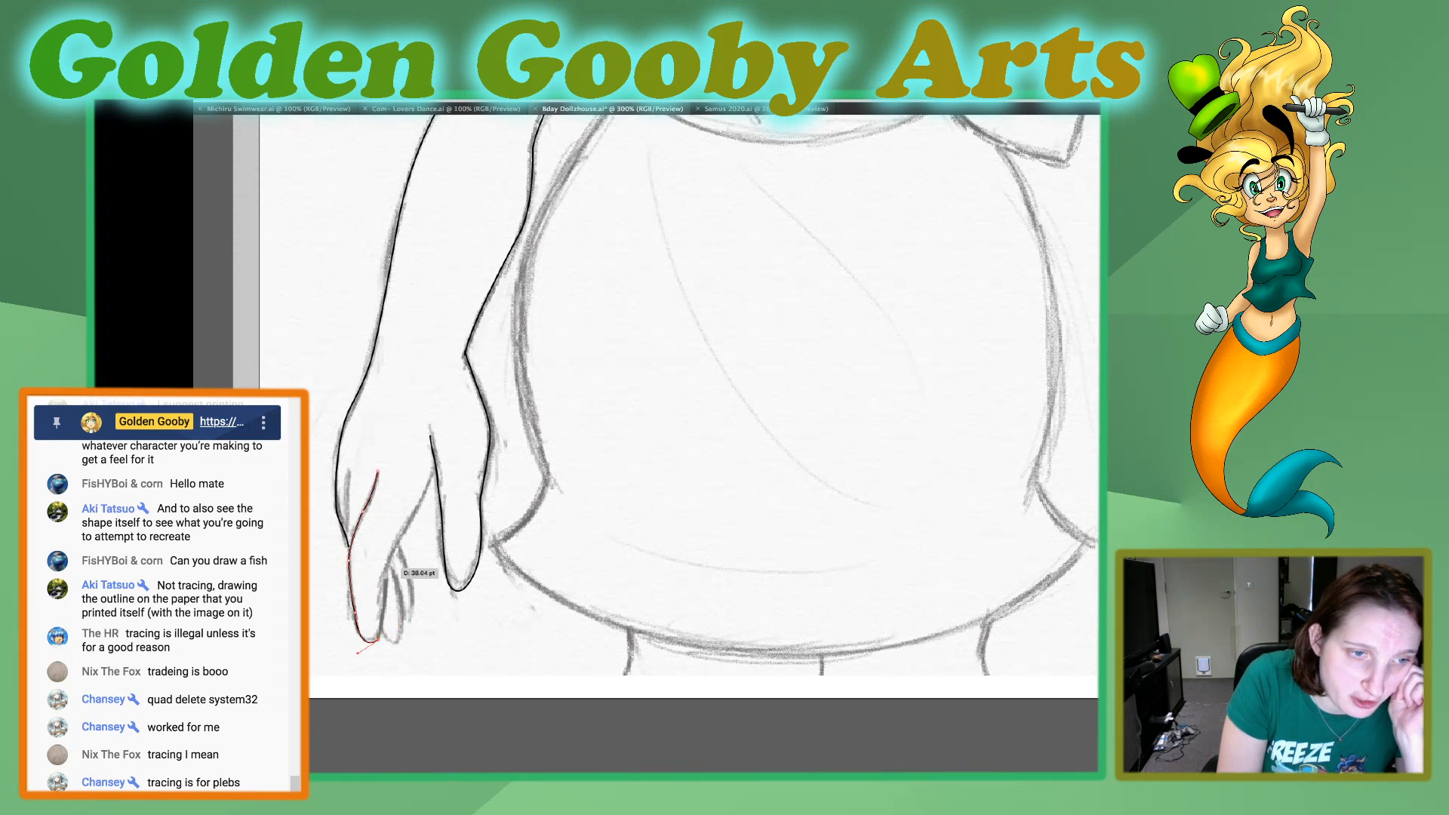
{"action": "left_click_drag", "start_coordinate": [386, 570], "coordinate": [437, 454]}
{"action": "left_click", "coordinate": [385, 570]}
{"action": "left_click", "coordinate": [403, 529]}
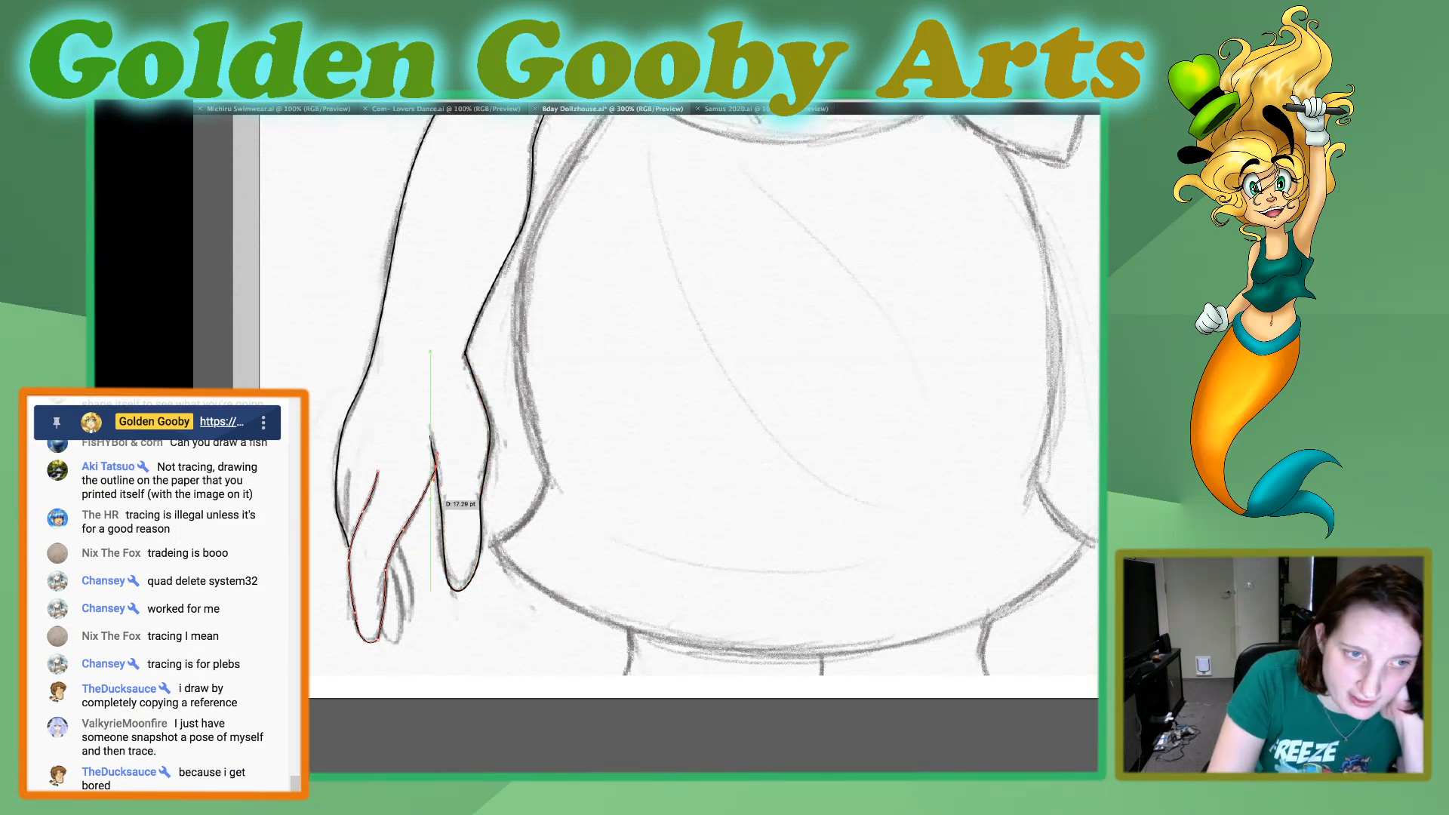
{"action": "key", "text": "Up"}
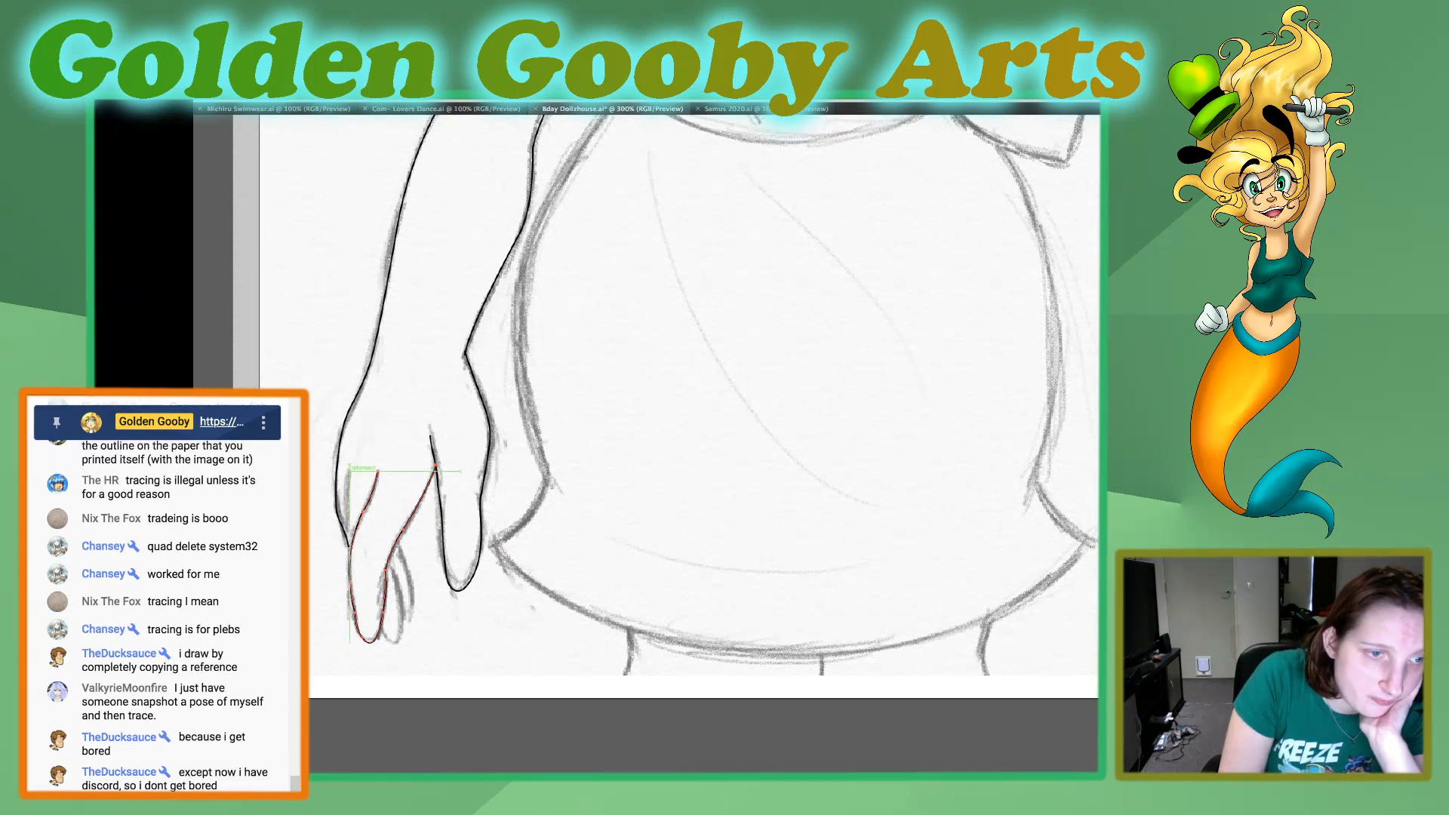
Draw the short knuckle line beside the middle finger at the hand's outer edge and deselect the path.
{"action": "left_click", "coordinate": [348, 470]}
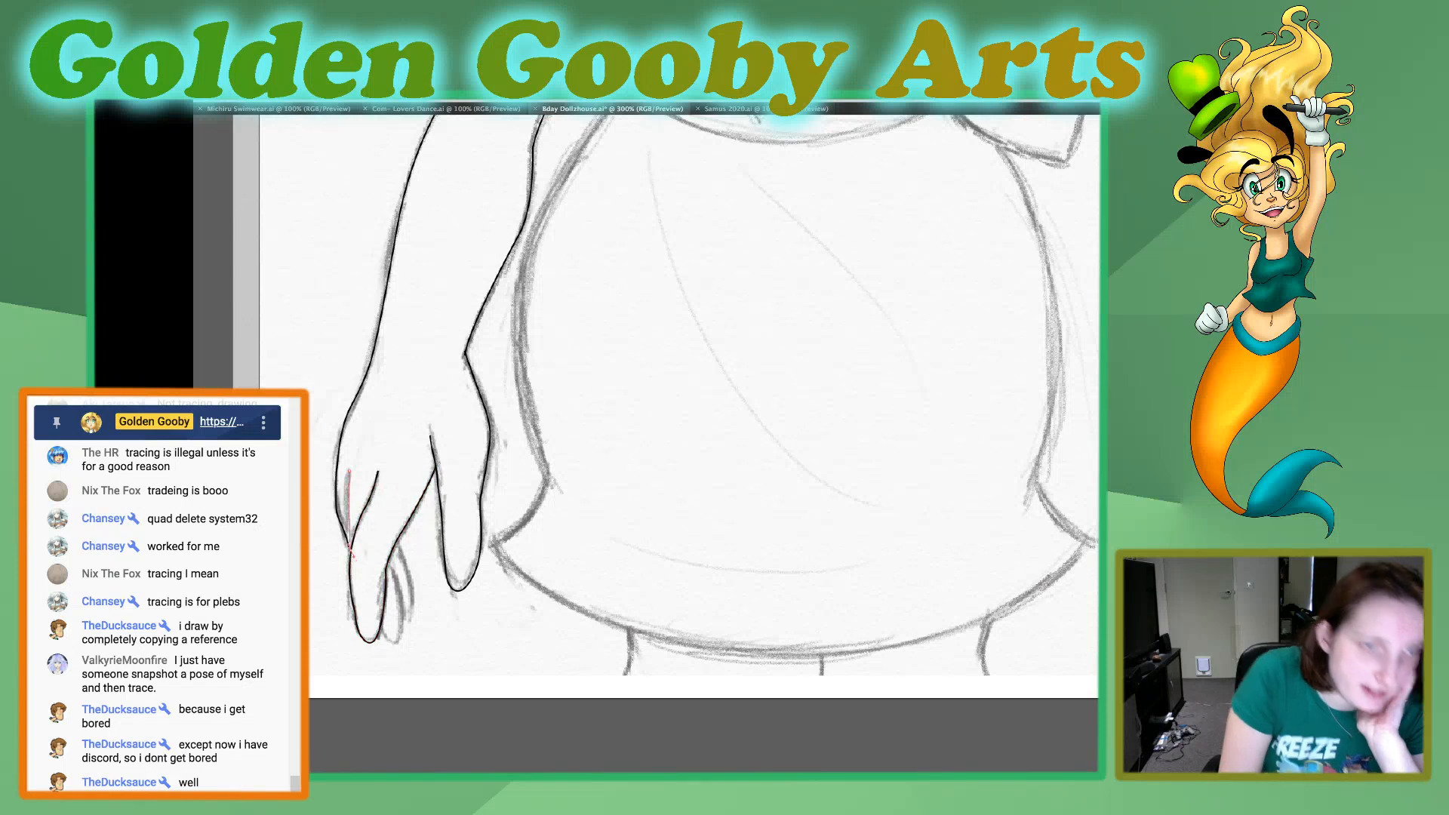
{"action": "left_click", "coordinate": [350, 547]}
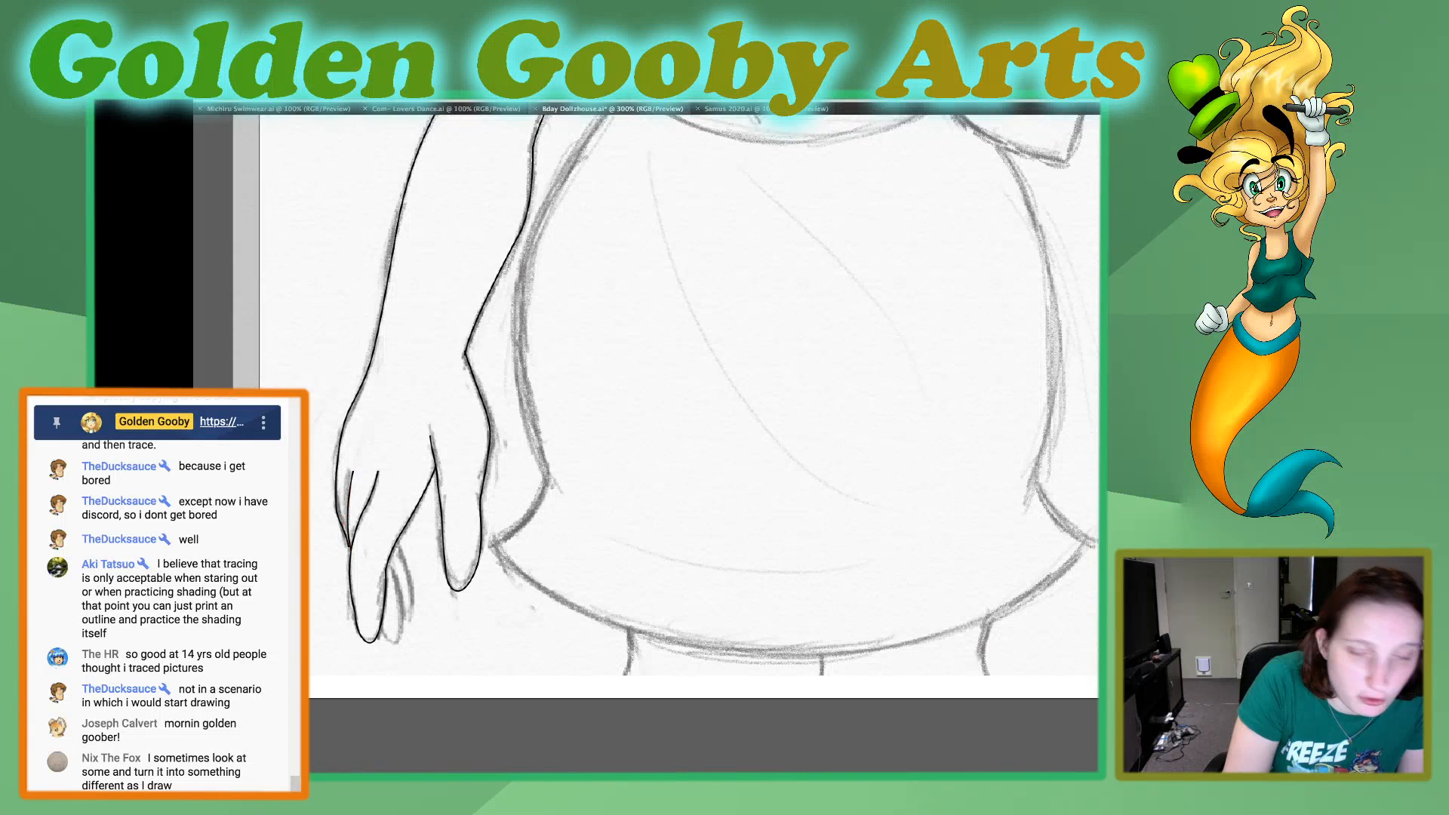
{"action": "key", "text": "super+shift+a"}
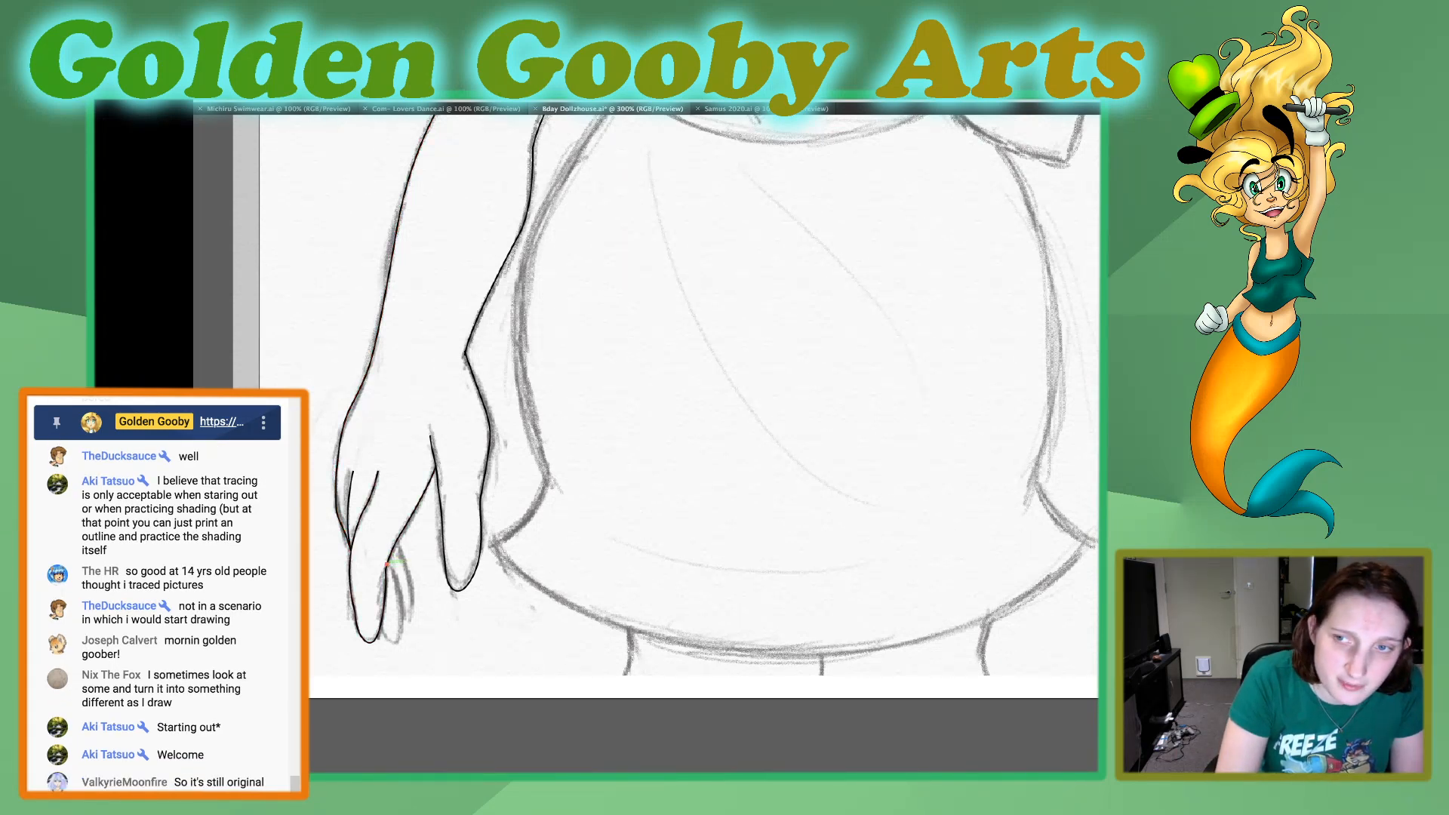
Trace the narrow finger behind the middle finger around its tip, attach its start to the middle finger's edge and deselect it.
{"action": "left_click", "coordinate": [387, 564]}
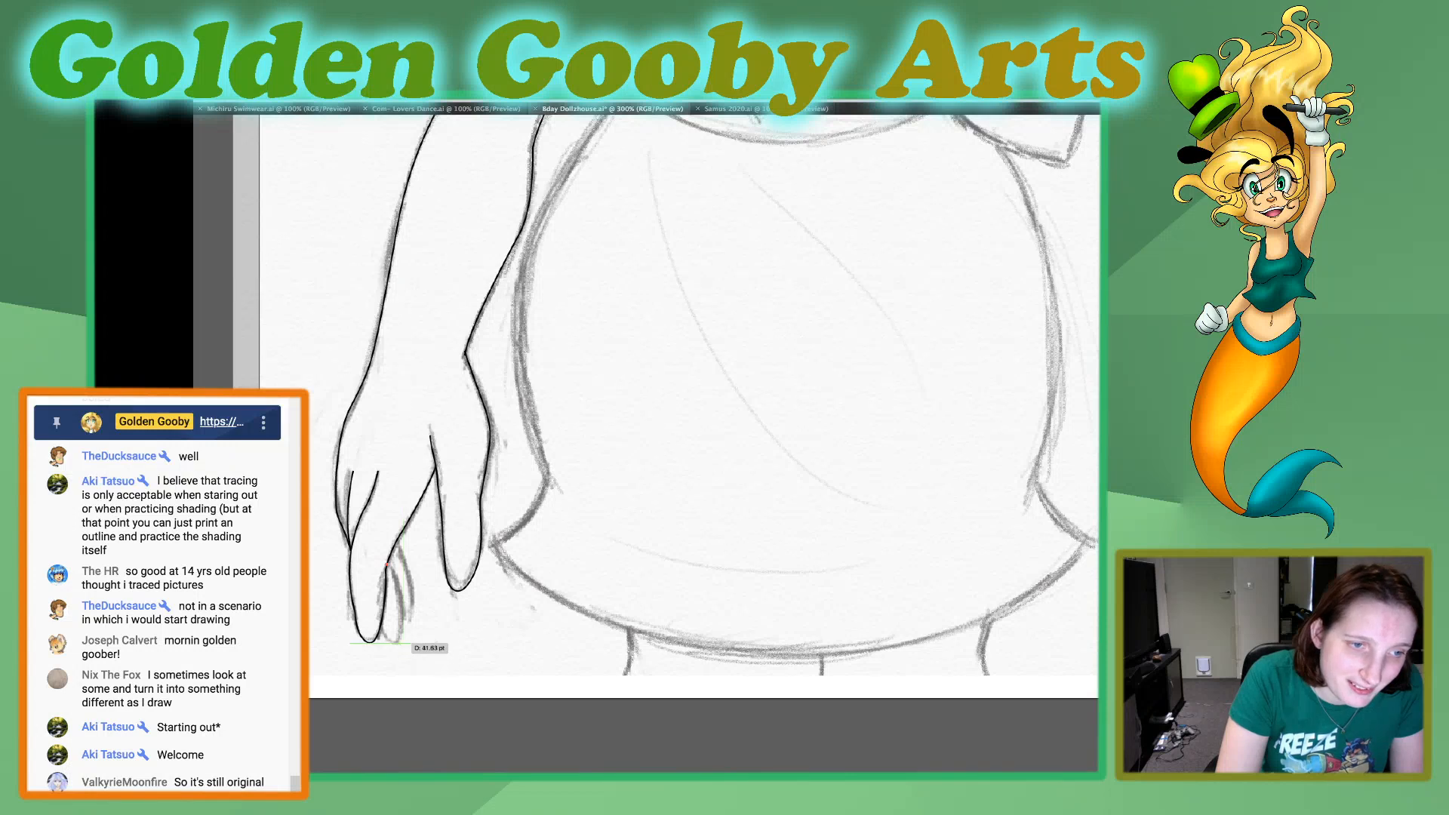
{"action": "left_click_drag", "start_coordinate": [399, 643], "coordinate": [371, 606]}
{"action": "left_click", "coordinate": [398, 642]}
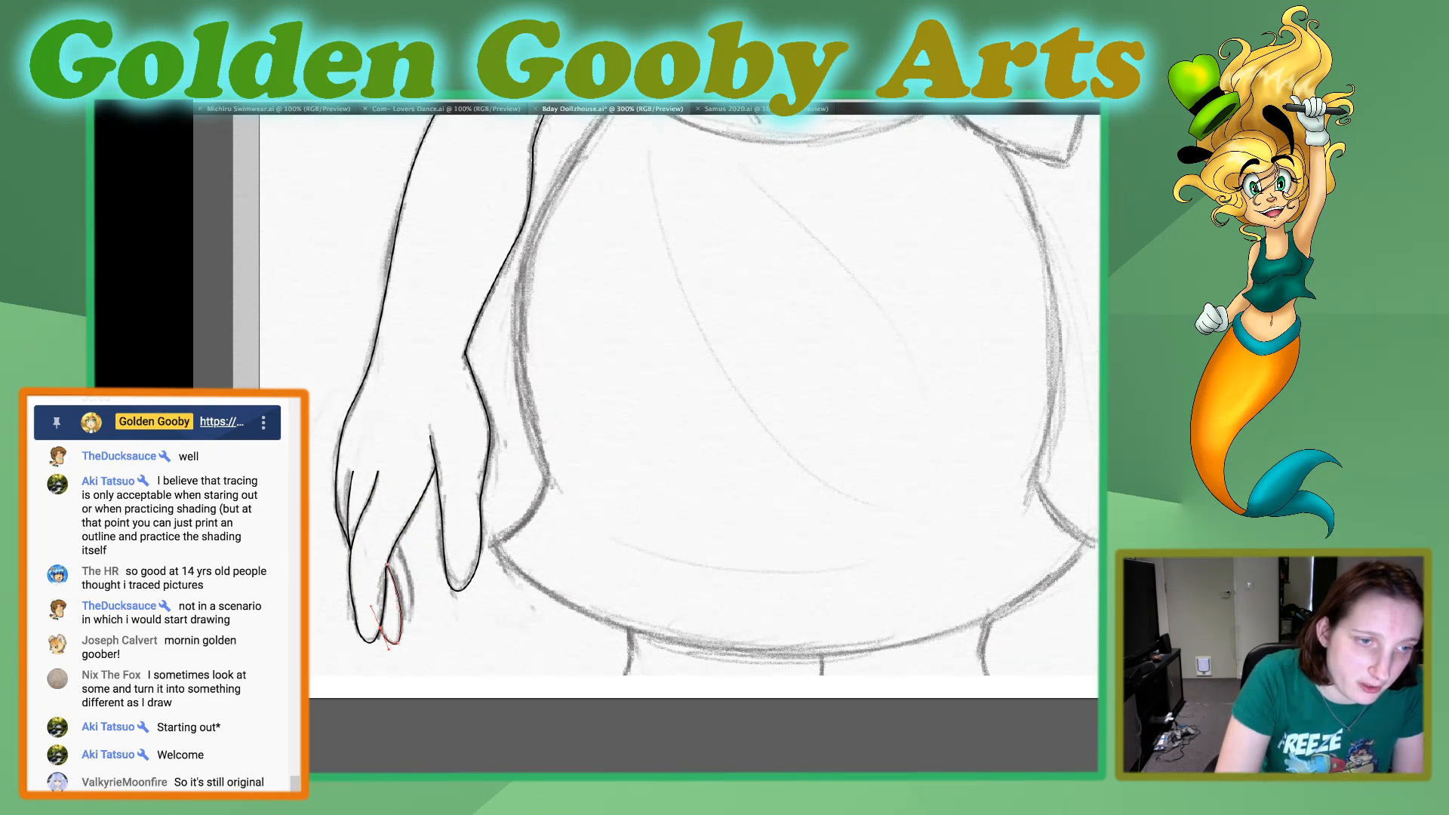
{"action": "left_click_drag", "start_coordinate": [387, 564], "coordinate": [389, 558]}
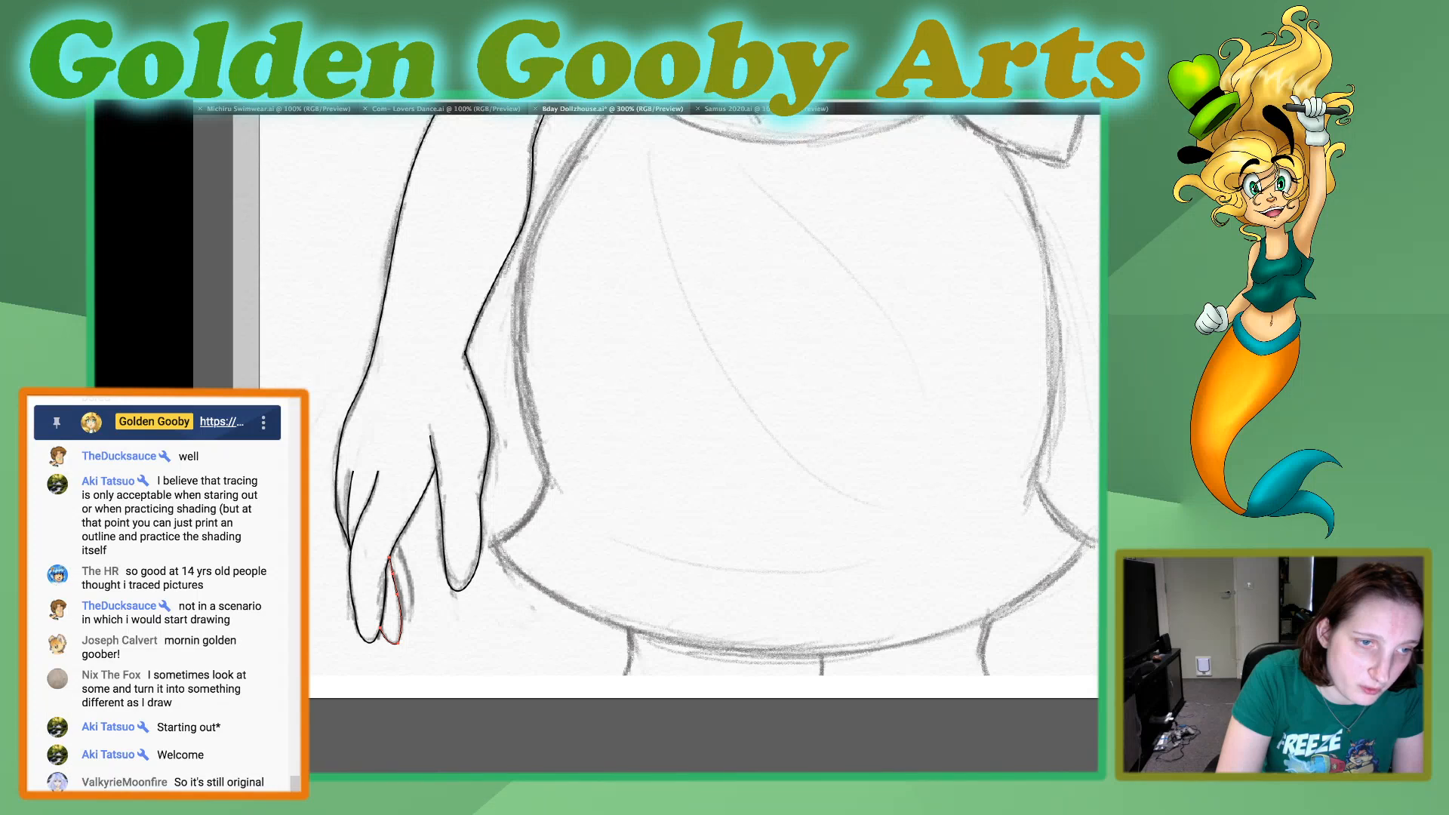
{"action": "left_click", "coordinate": [393, 574]}
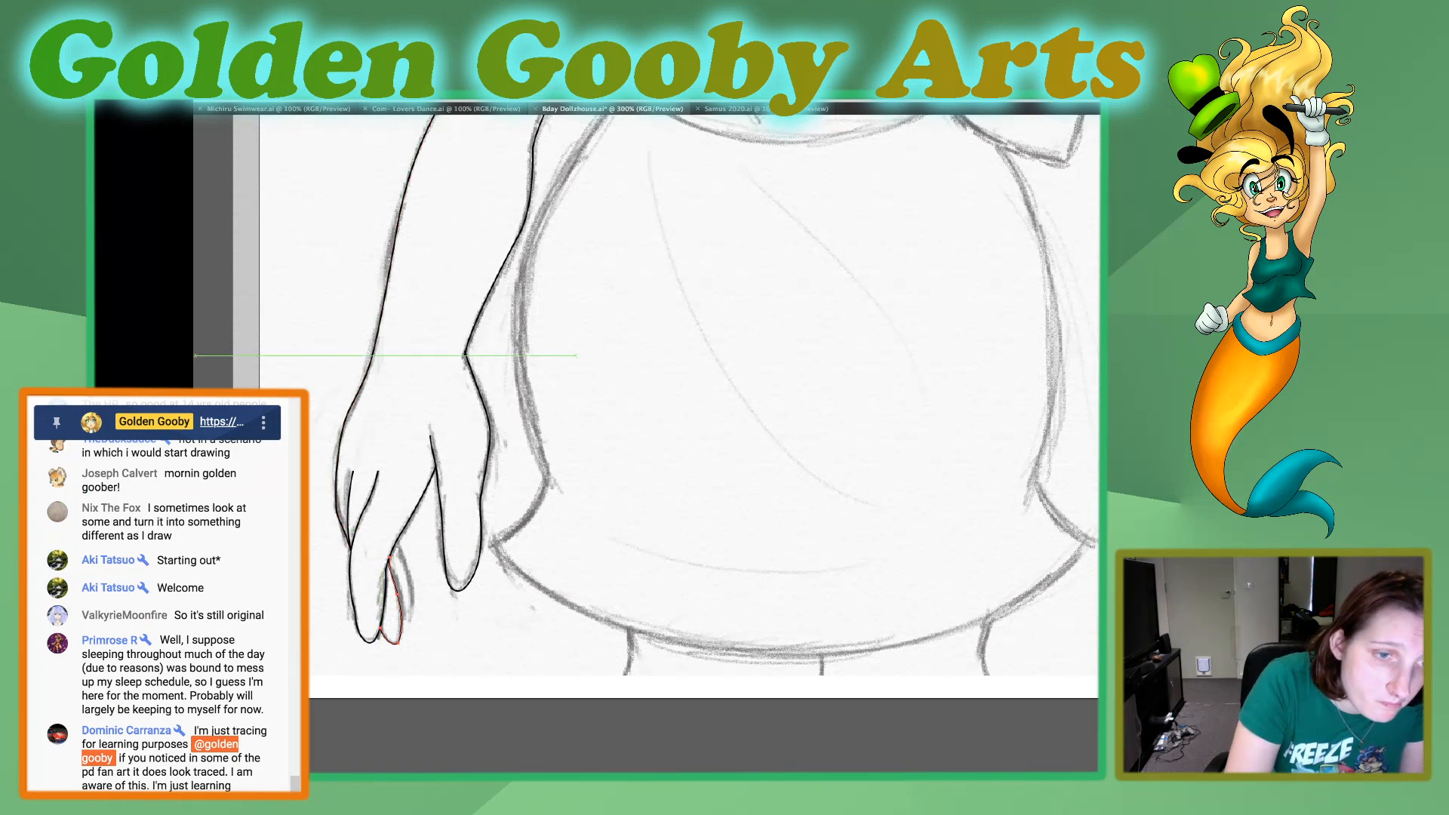
{"action": "key", "text": "super+shift+a"}
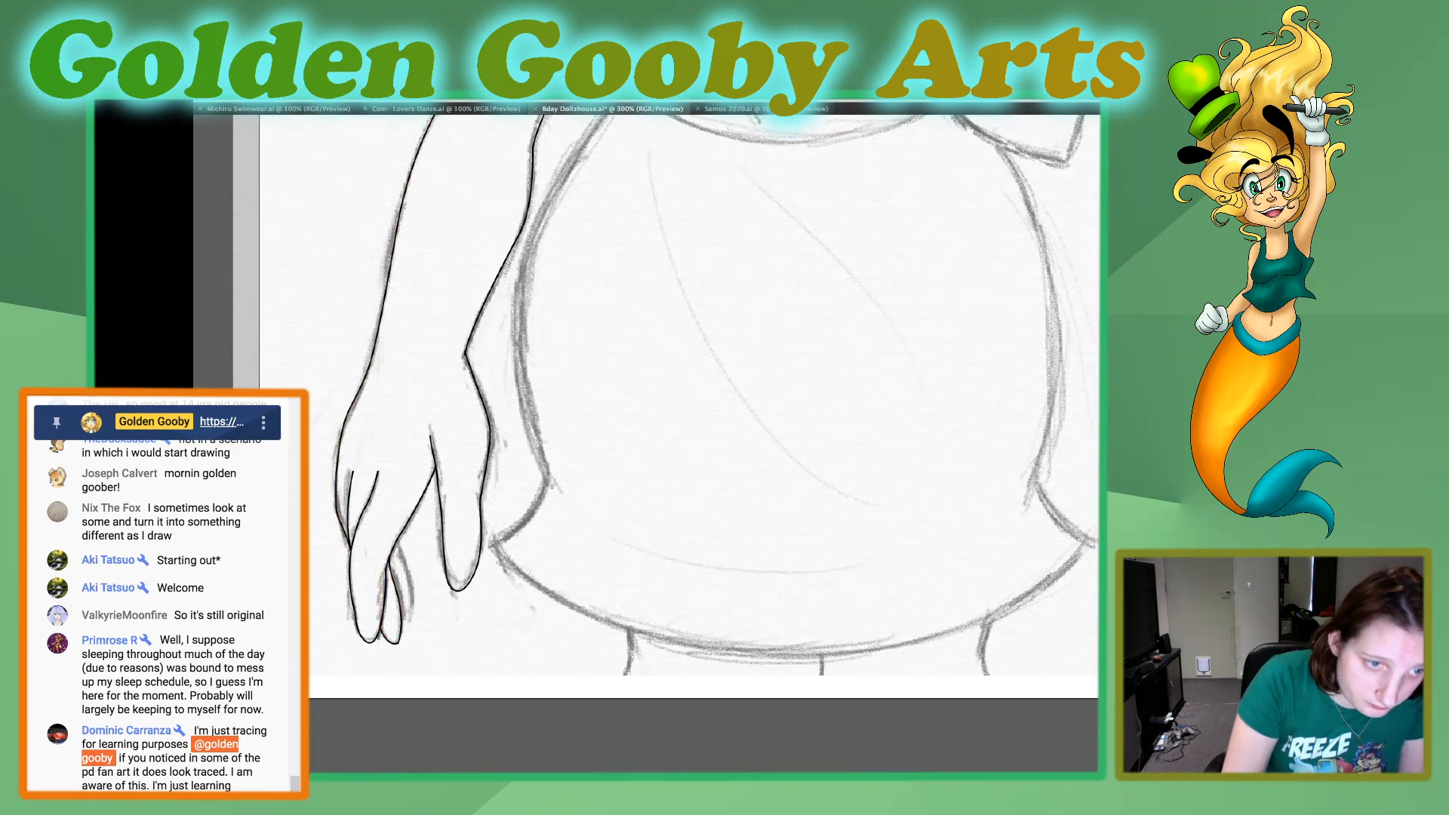
Trace the rearmost finger as a curve from the middle finger's edge down to its tip.
{"action": "left_click", "coordinate": [396, 540]}
{"action": "left_click", "coordinate": [403, 556]}
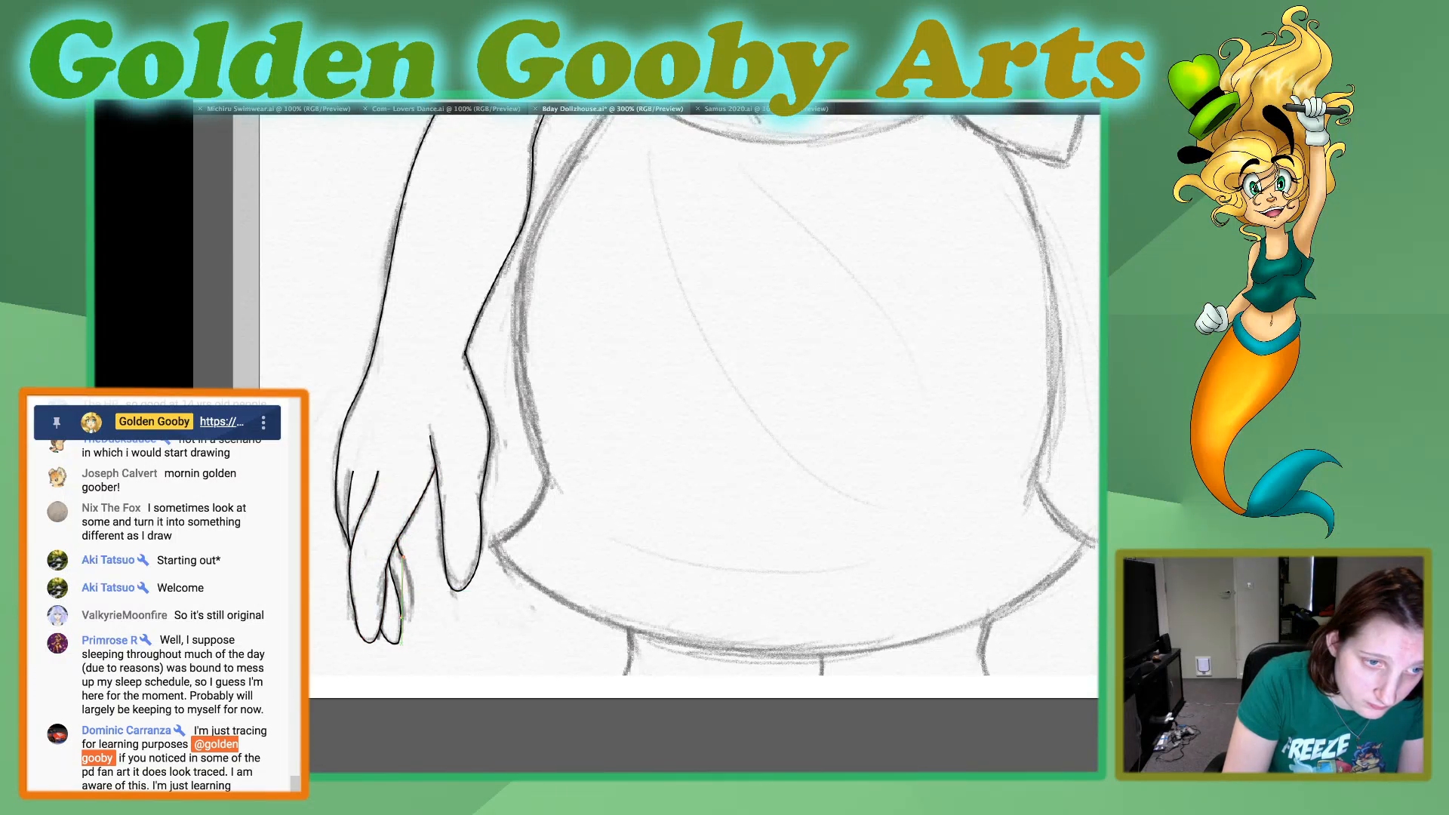
{"action": "left_click_drag", "start_coordinate": [400, 618], "coordinate": [428, 624]}
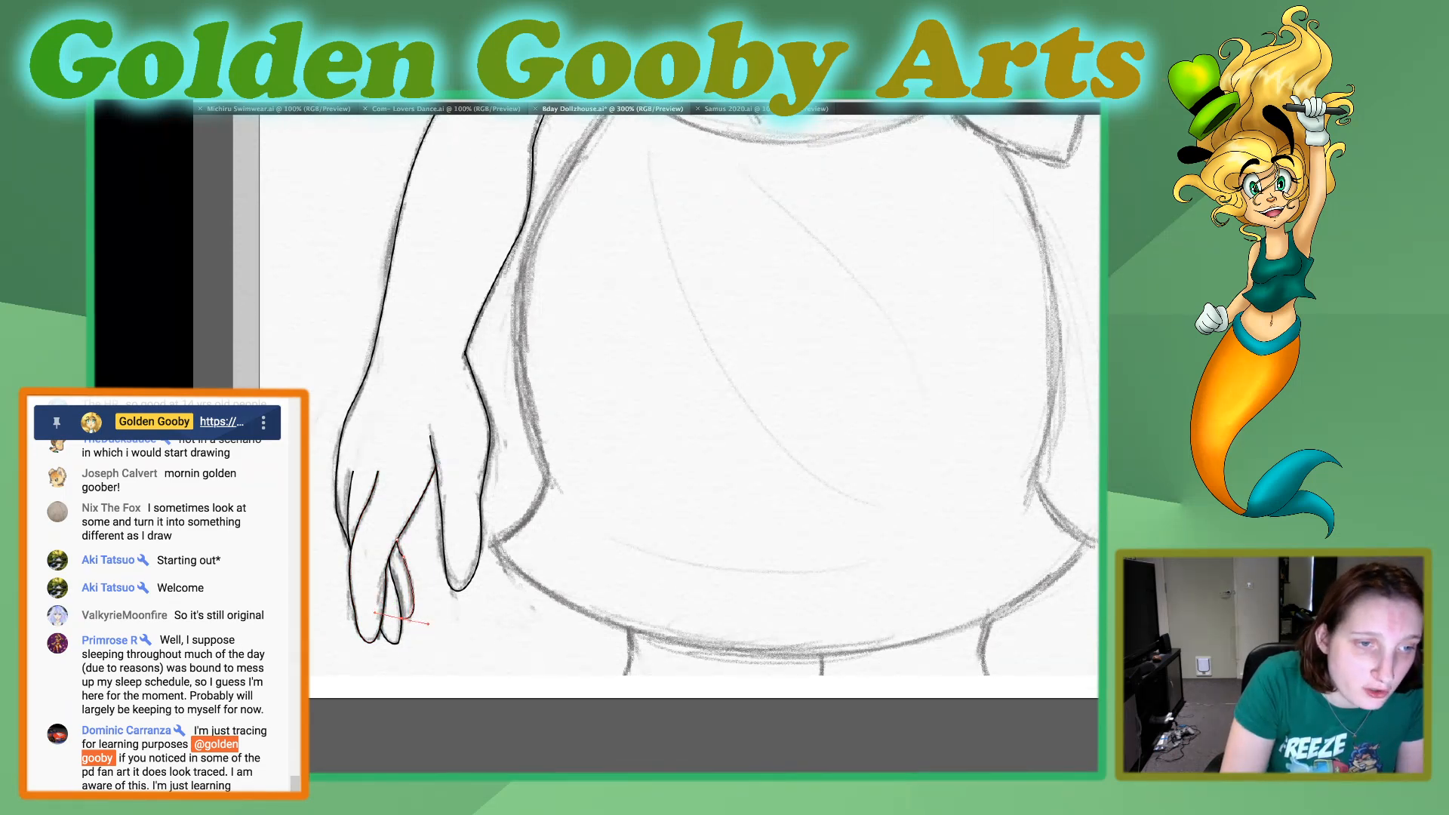
{"action": "key", "text": "v"}
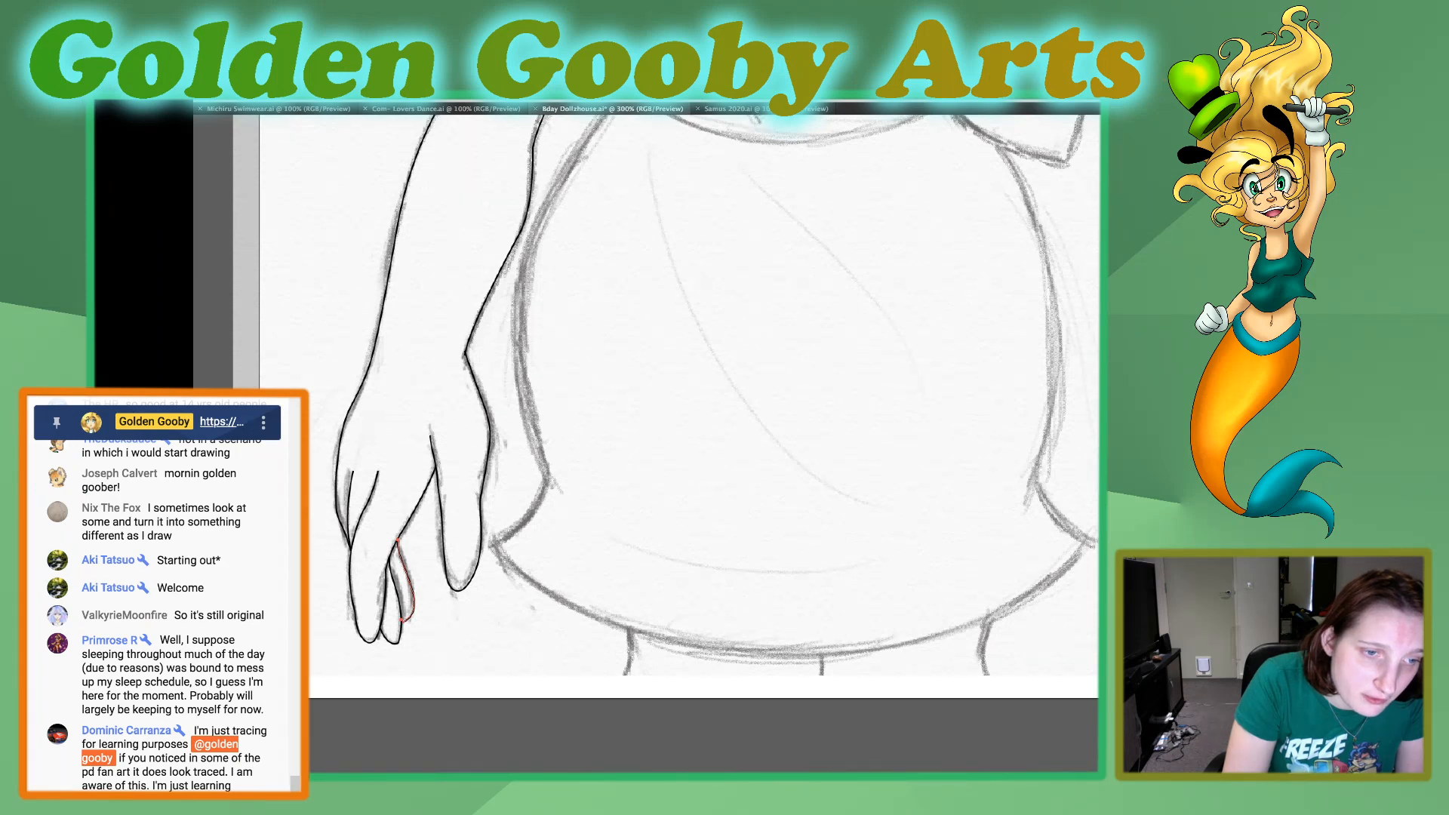
Undo the last adjustments to the rearmost finger's curve and switch to the Selection tool.
{"action": "key", "text": "super+z"}
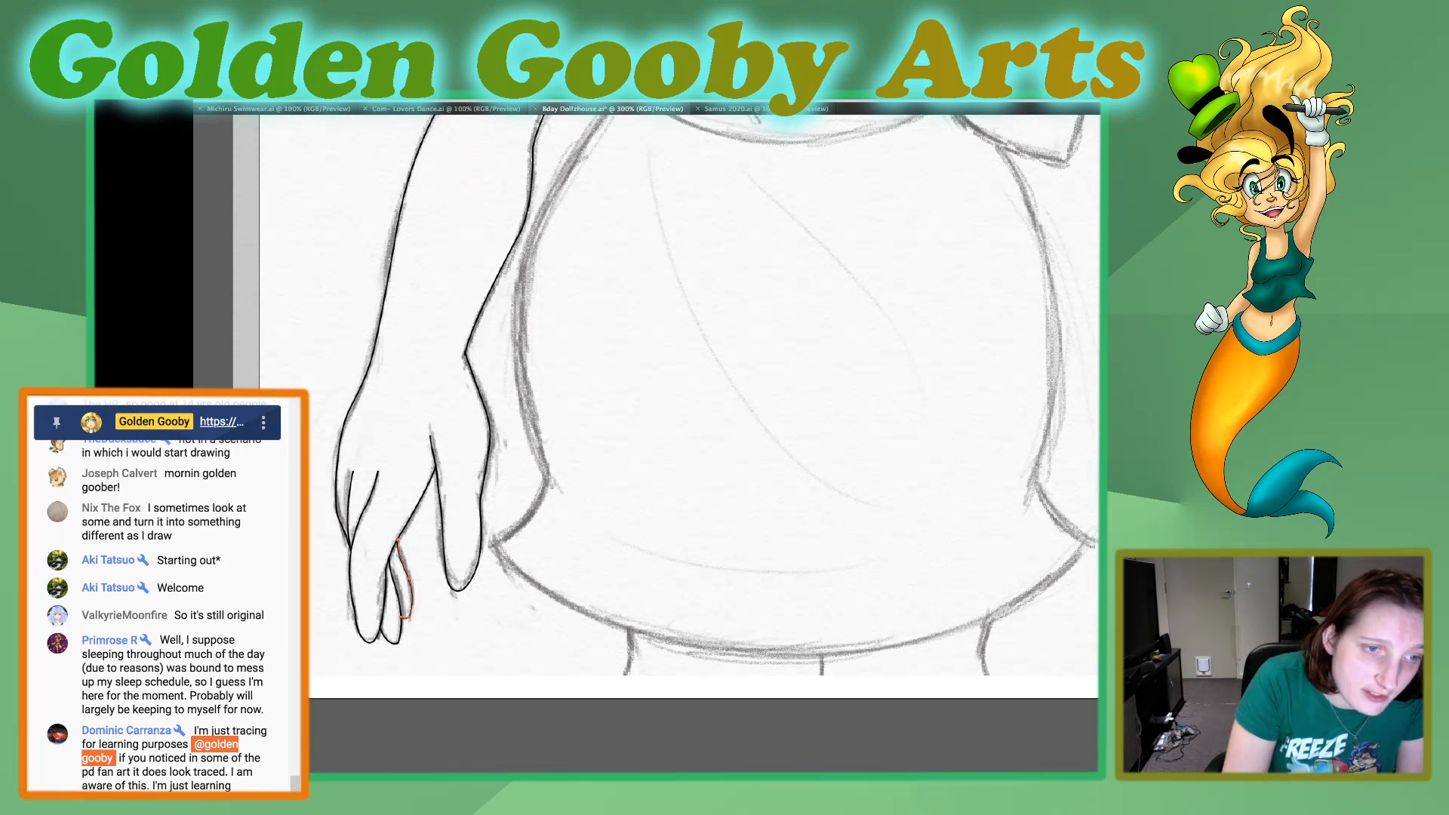
{"action": "key", "text": "super+z"}
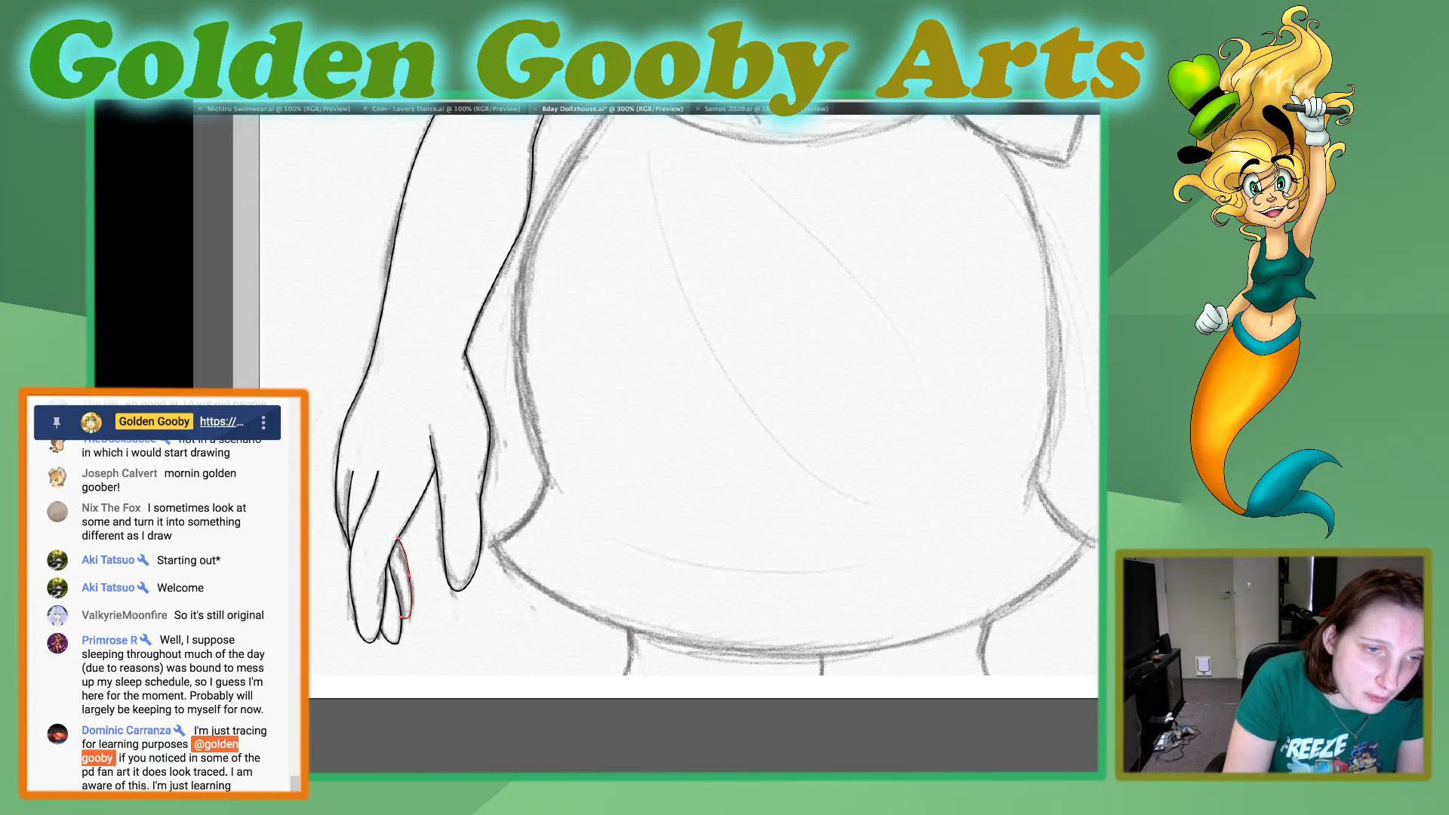
{"action": "key", "text": "super+z"}
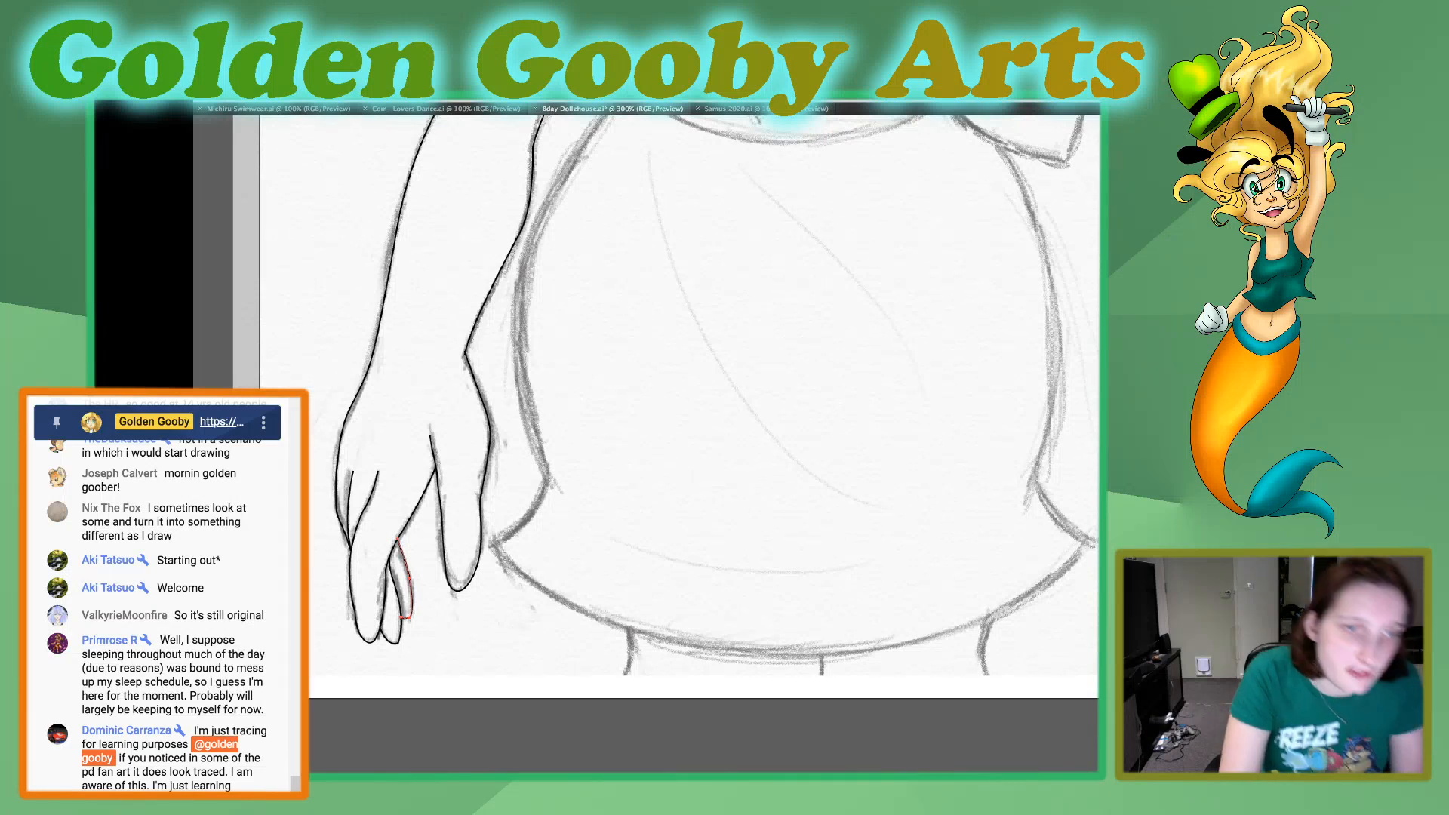
{"action": "key", "text": "super+z"}
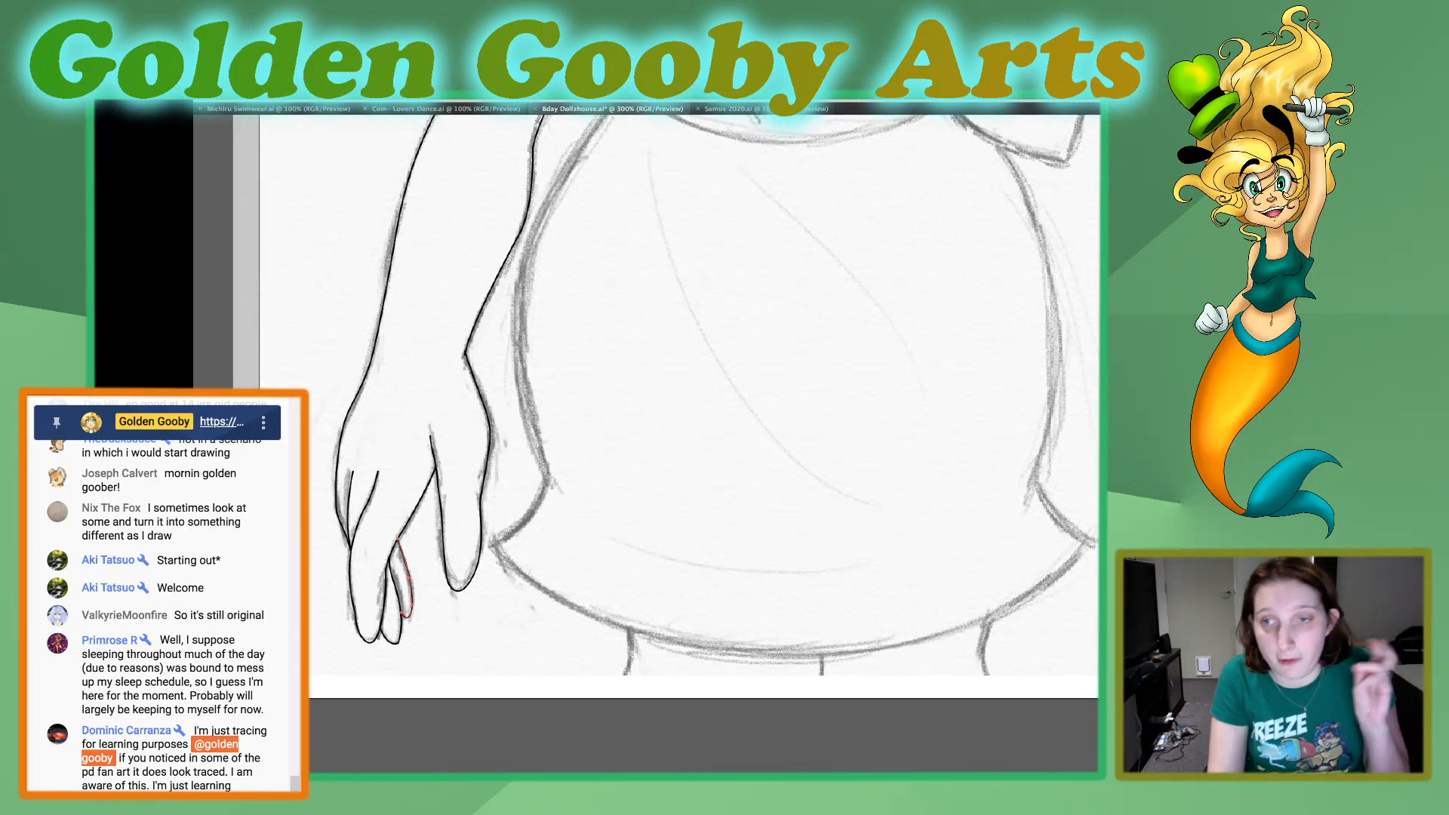
{"action": "key", "text": "v"}
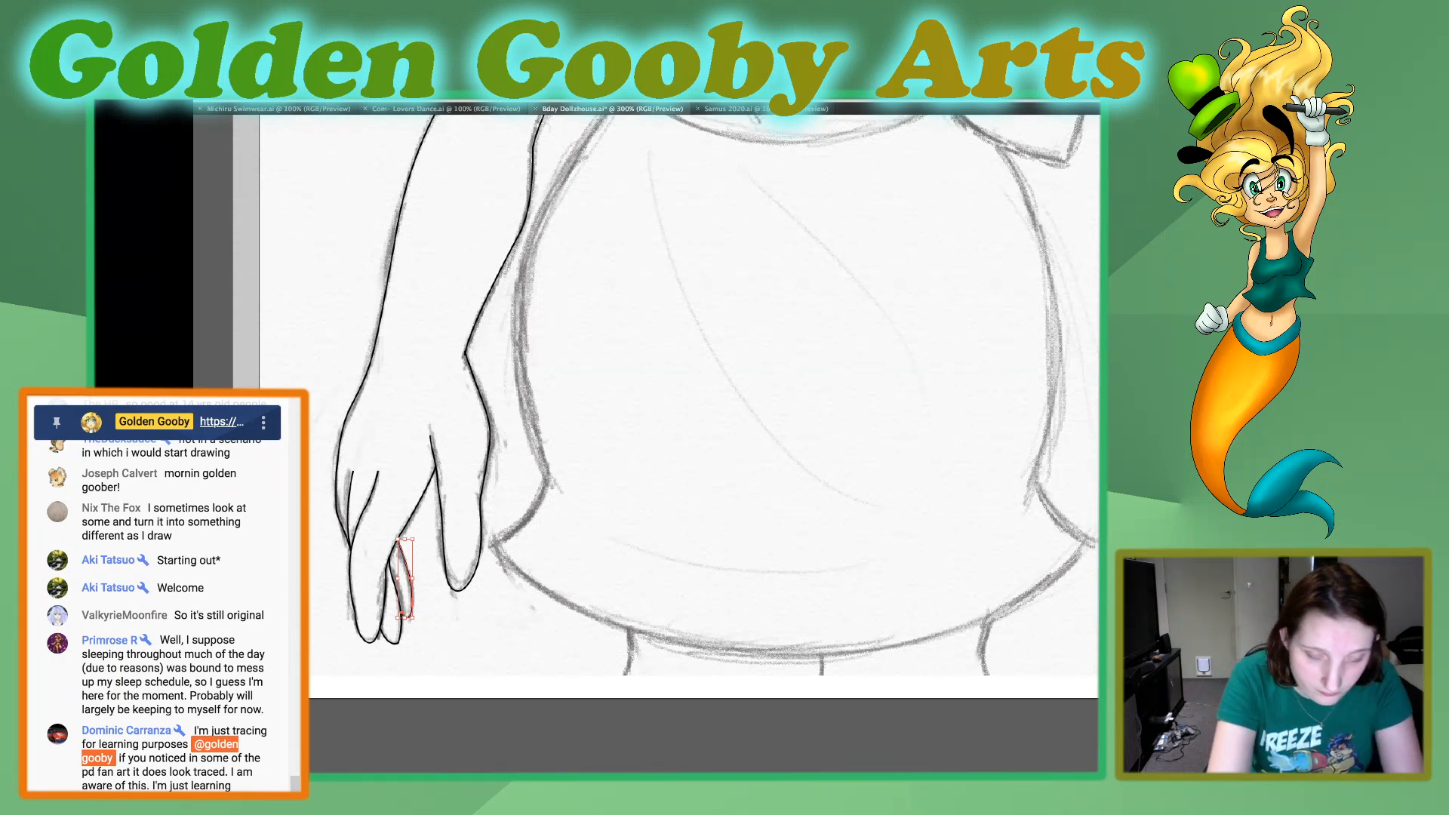
Deselect the rearmost finger's path and save the drawing.
{"action": "key", "text": "super+shift+a"}
{"action": "key", "text": "super+0"}
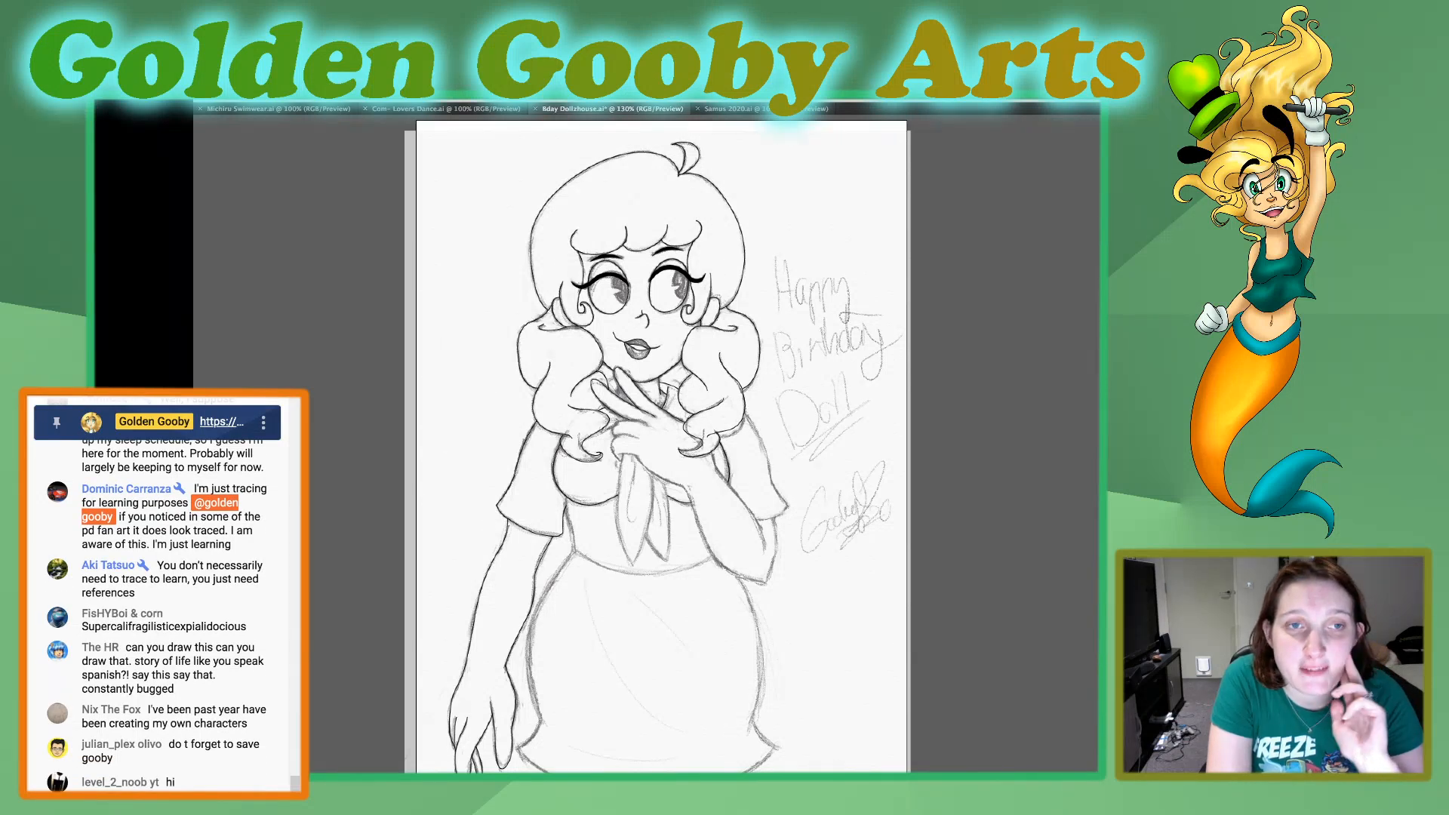
{"action": "key", "text": "ctrl+s"}
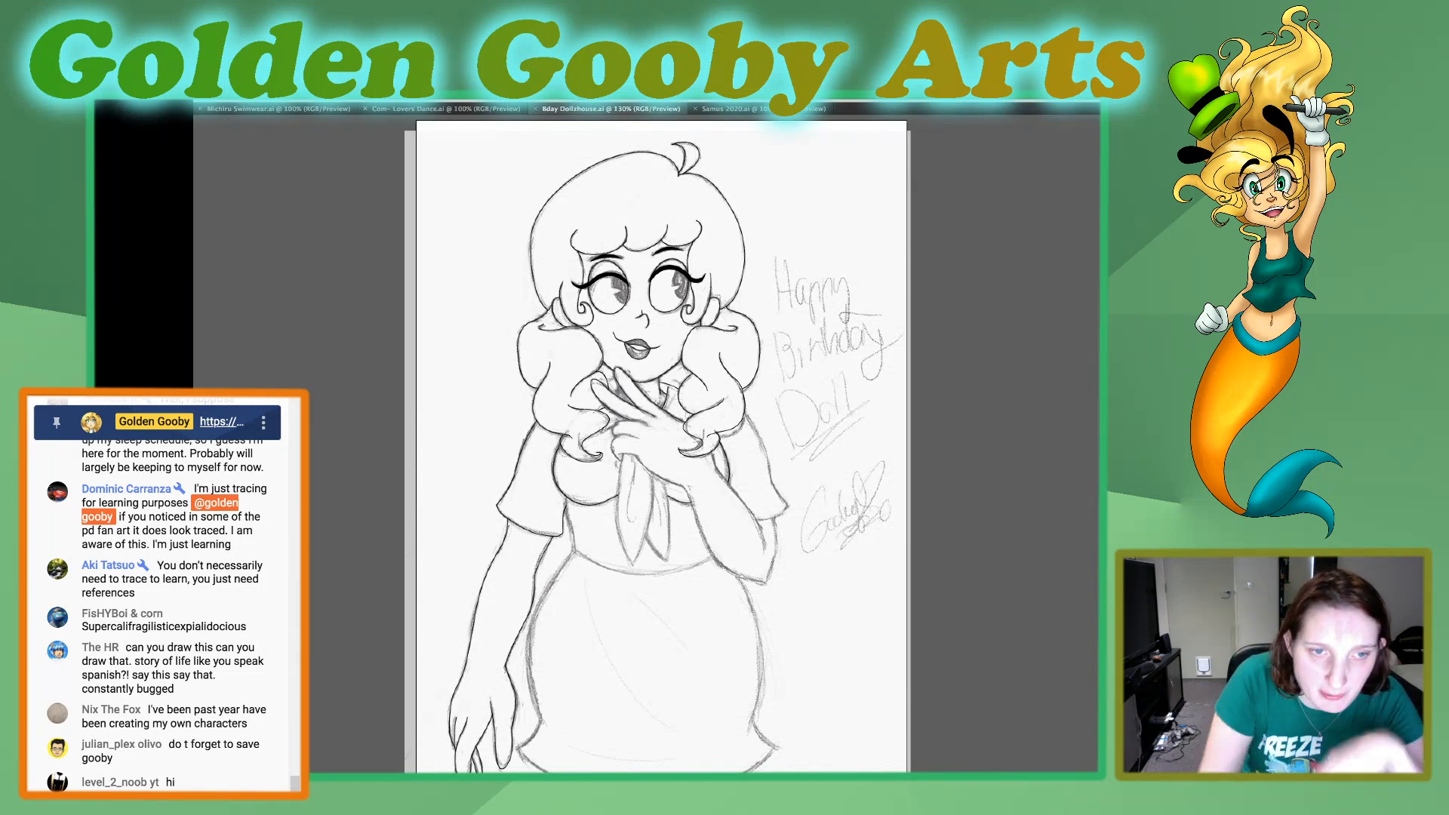
Trace the raised forearm's edge from beneath the hair curl, with a corner at the bend, down past the sleeve hem to the inner elbow.
{"action": "key", "text": "super+equal"}
{"action": "key", "text": "super+equal"}
{"action": "key", "text": "super+equal"}
{"action": "key", "text": "super+equal"}
{"action": "key", "text": "super+equal"}
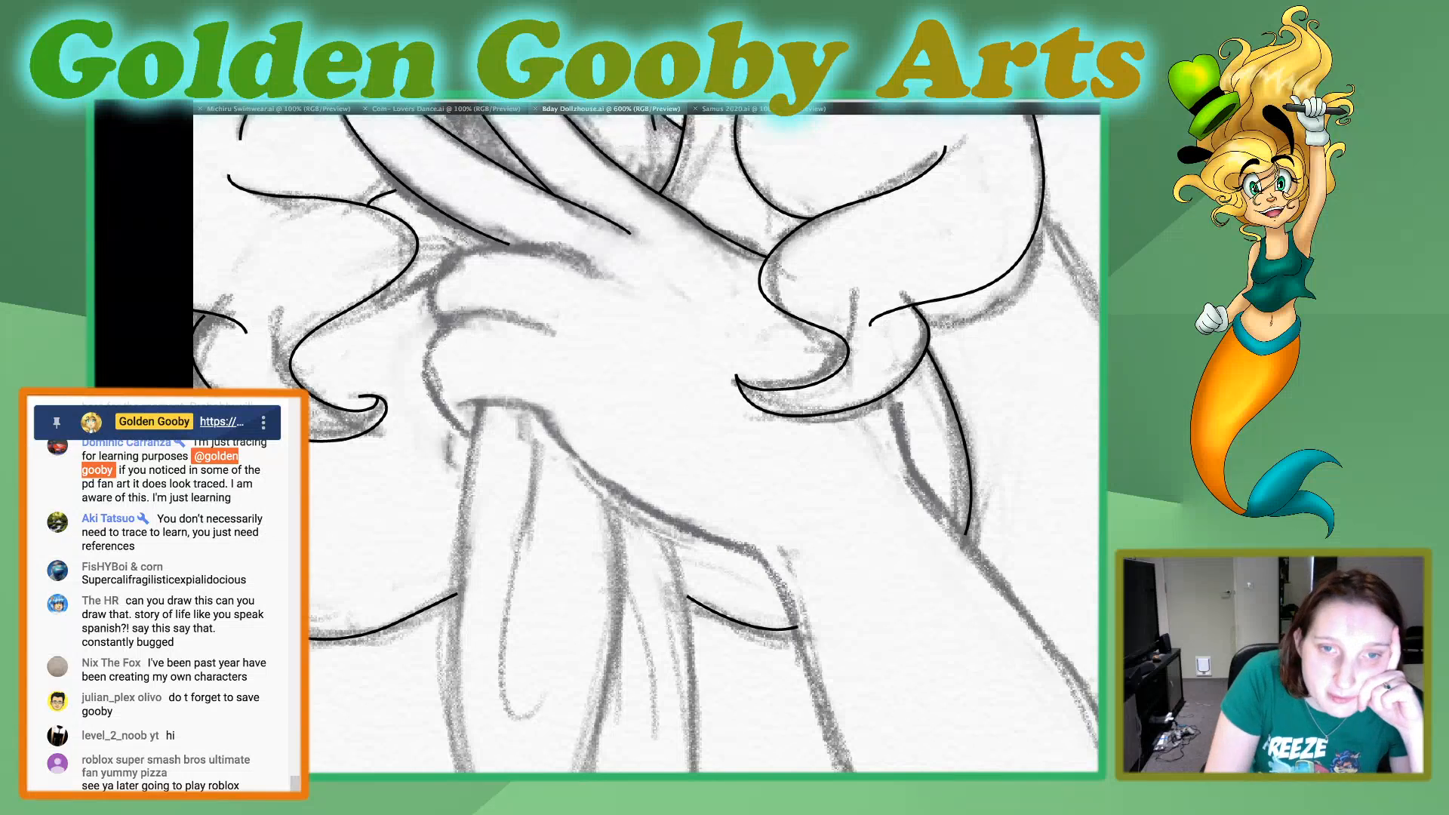
{"action": "left_click", "coordinate": [894, 390]}
{"action": "left_click_drag", "start_coordinate": [920, 480], "coordinate": [943, 519]}
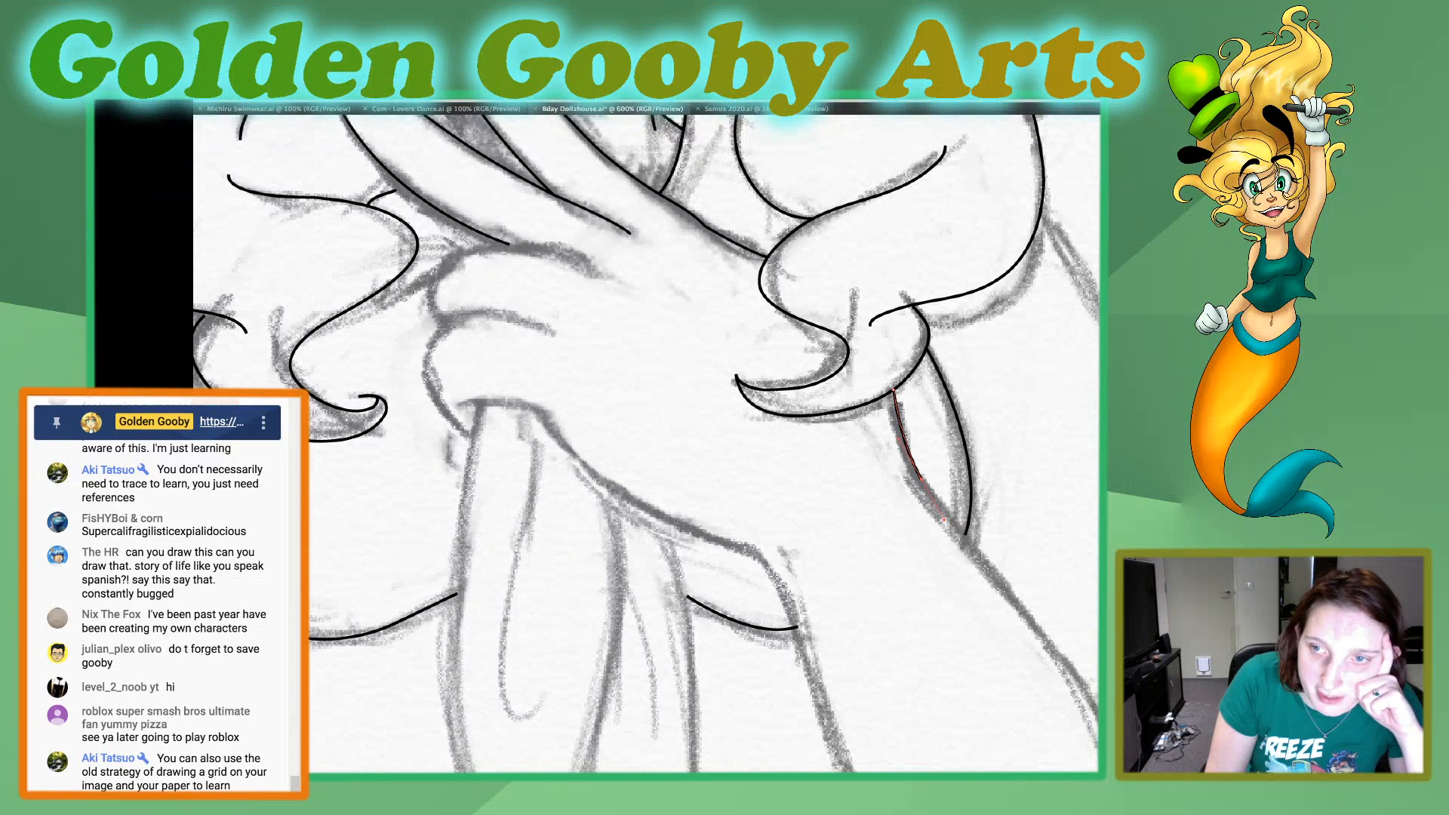
{"action": "scroll", "coordinate": [646, 444], "scroll_direction": "right", "scroll_amount": 10}
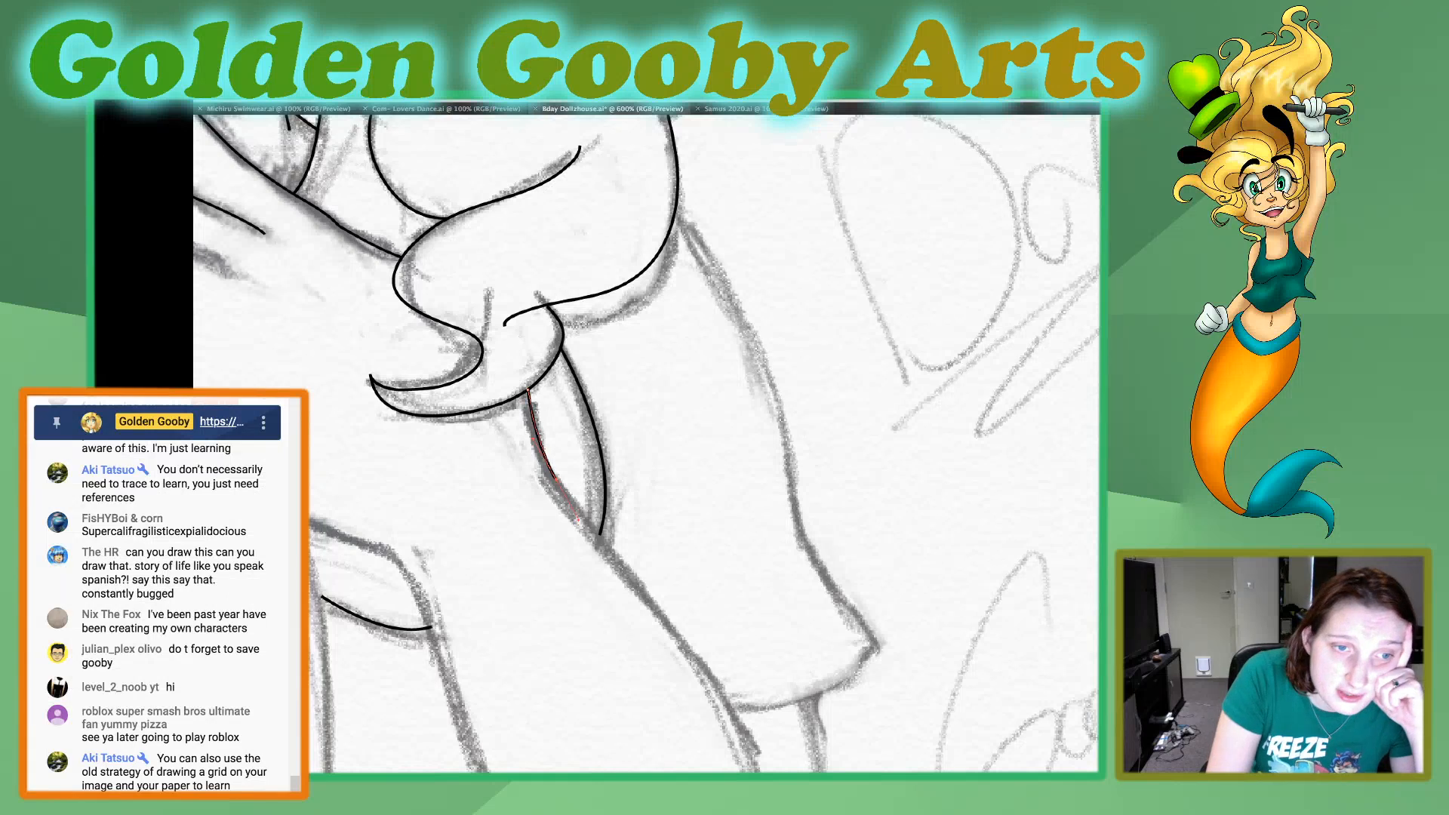
{"action": "left_click", "coordinate": [556, 479]}
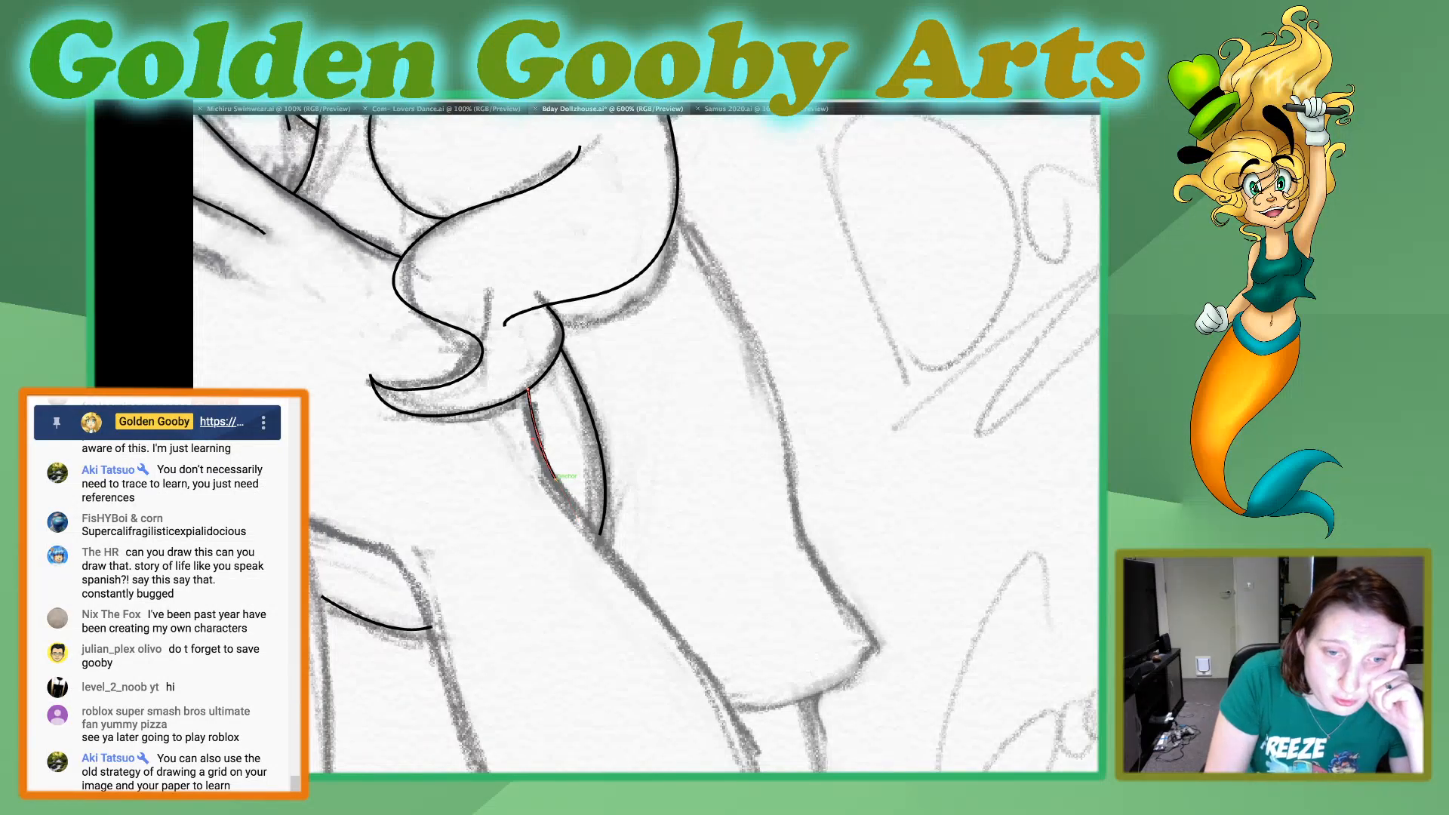
{"action": "left_click_drag", "start_coordinate": [722, 695], "coordinate": [755, 743]}
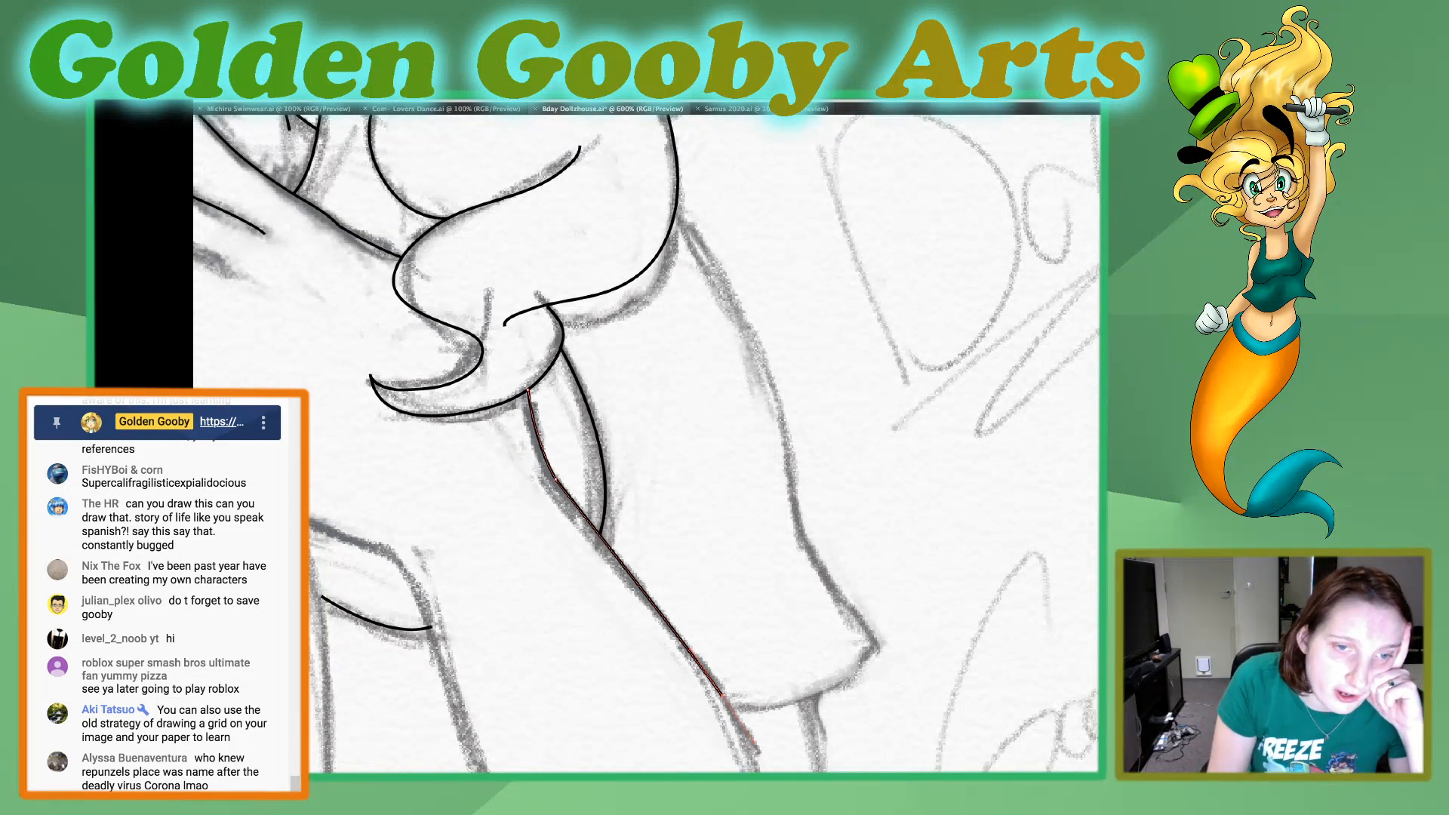
{"action": "scroll", "coordinate": [722, 559], "scroll_direction": "down", "scroll_amount": 4}
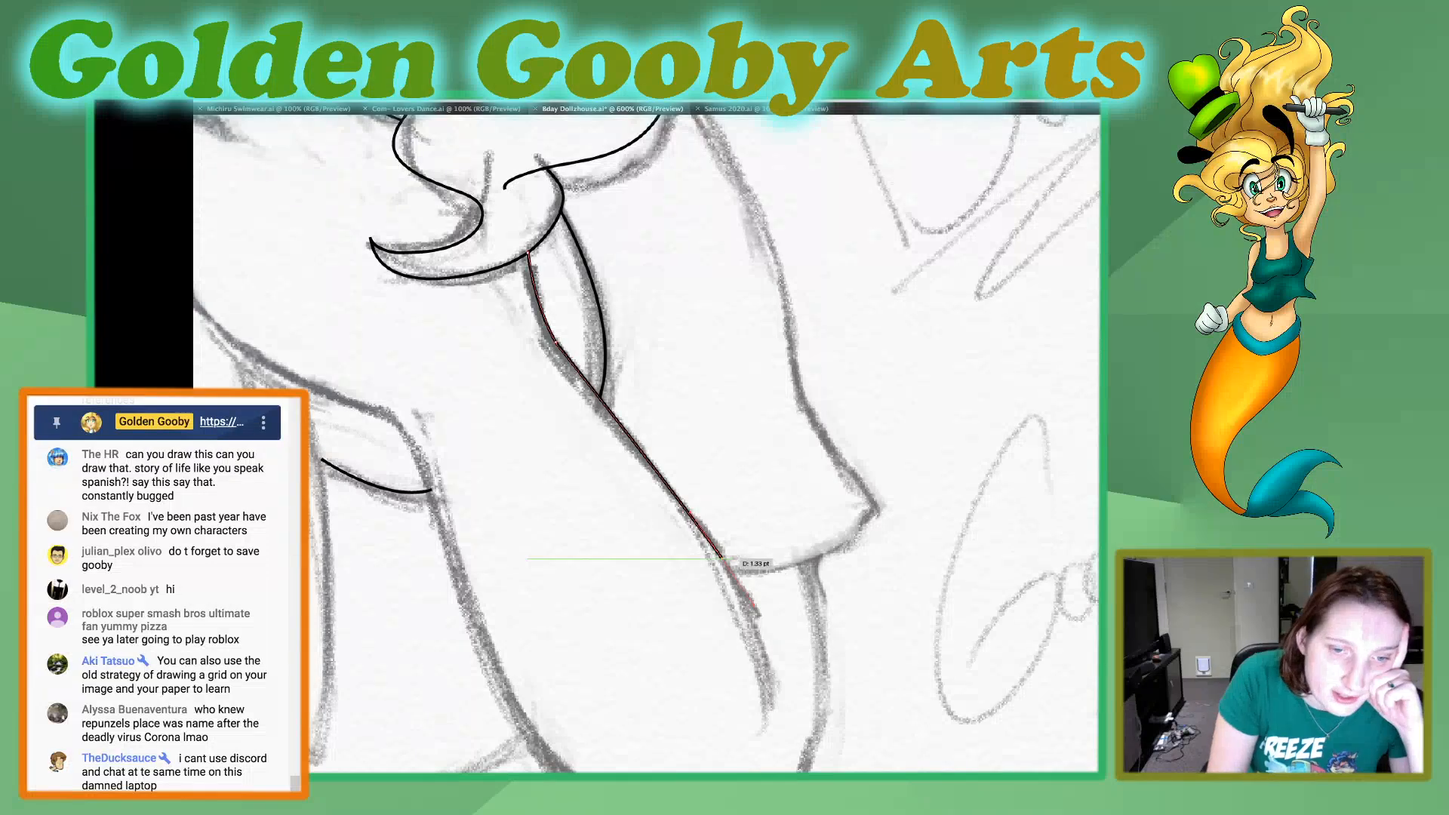
{"action": "left_click_drag", "start_coordinate": [764, 727], "coordinate": [755, 805]}
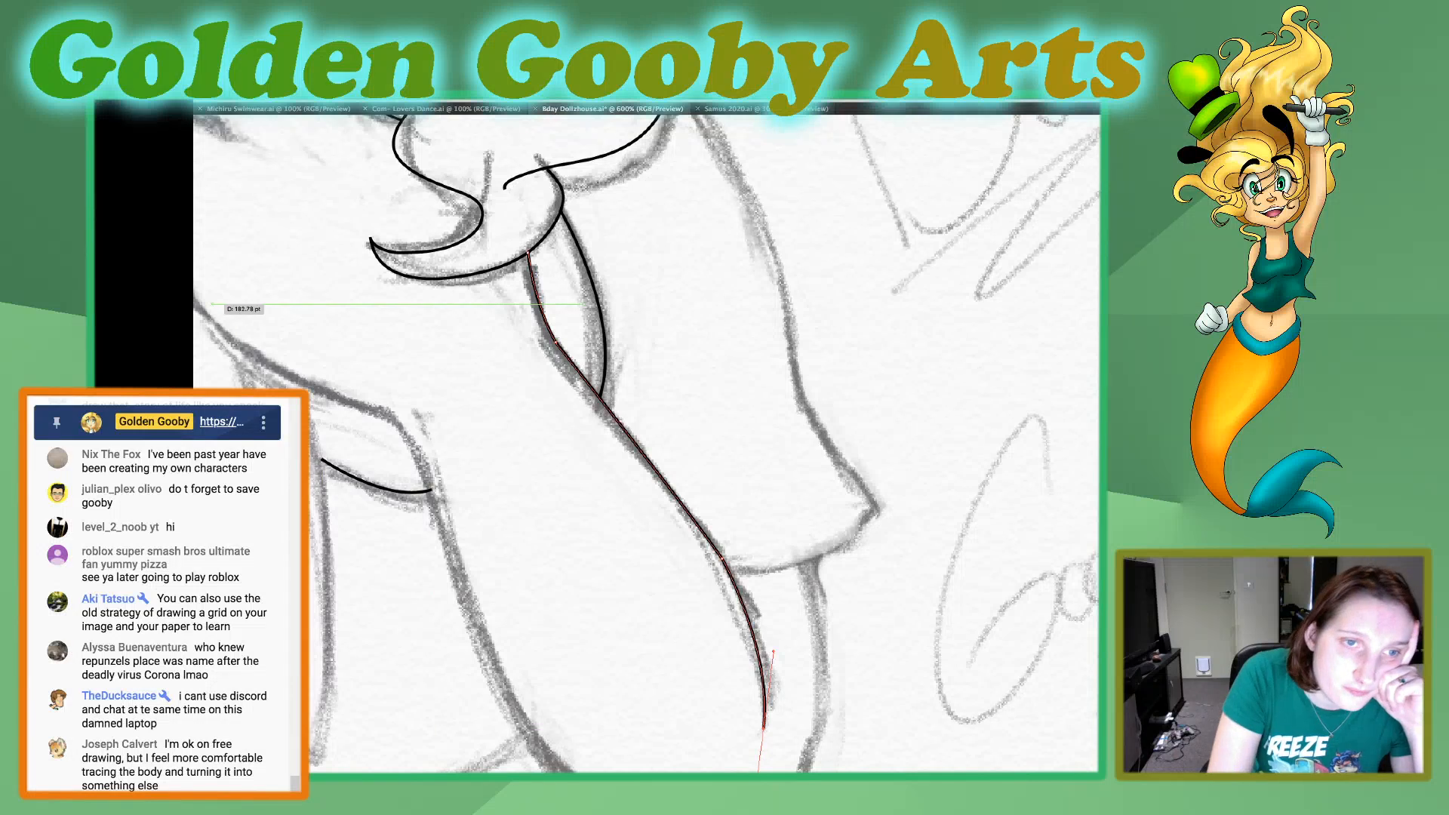
Smooth the traced forearm line at its upper bend and along its lower end at the inner elbow, and deselect it.
{"action": "left_click_drag", "start_coordinate": [537, 294], "coordinate": [584, 378]}
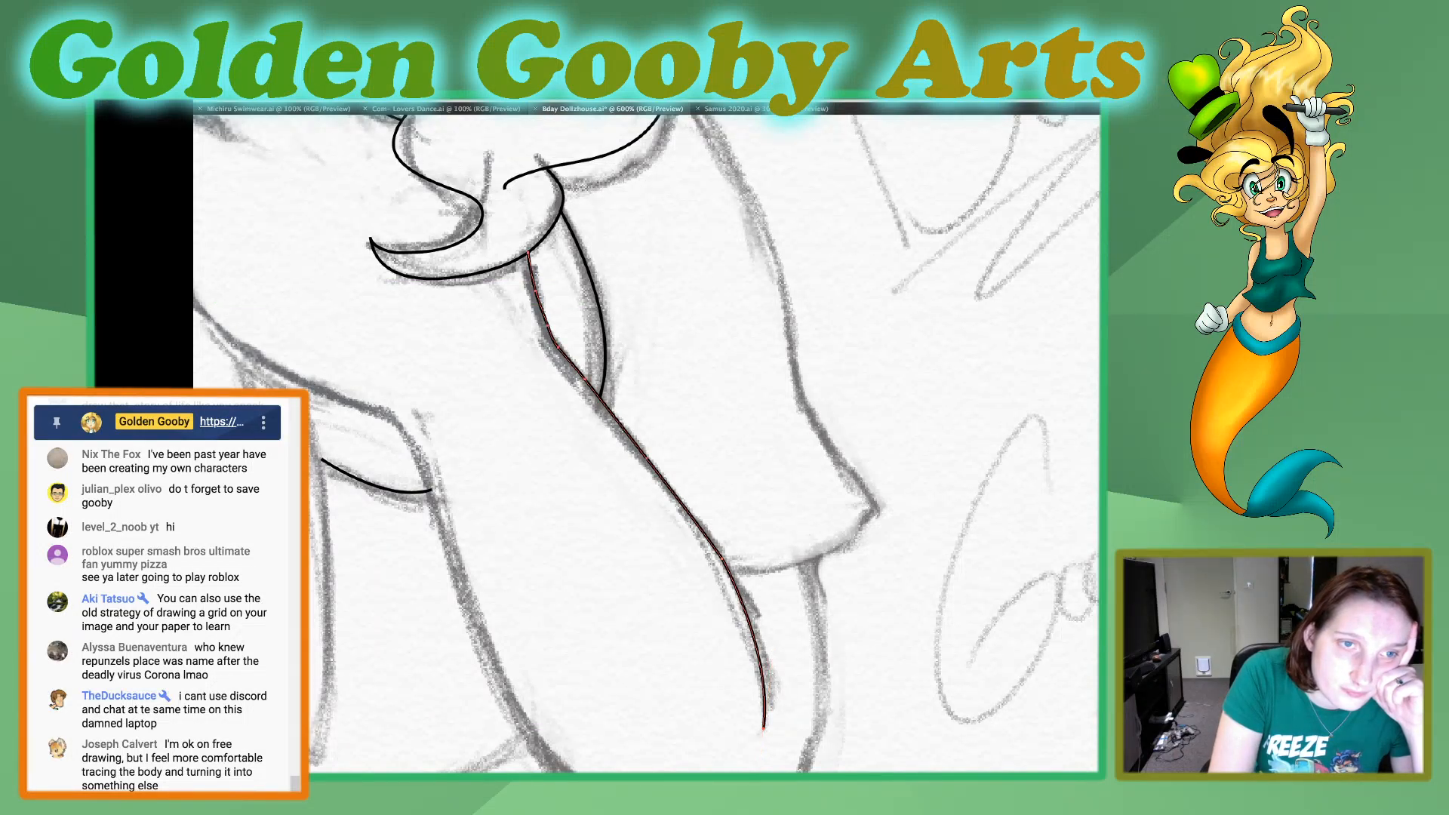
{"action": "left_click_drag", "start_coordinate": [537, 296], "coordinate": [580, 373]}
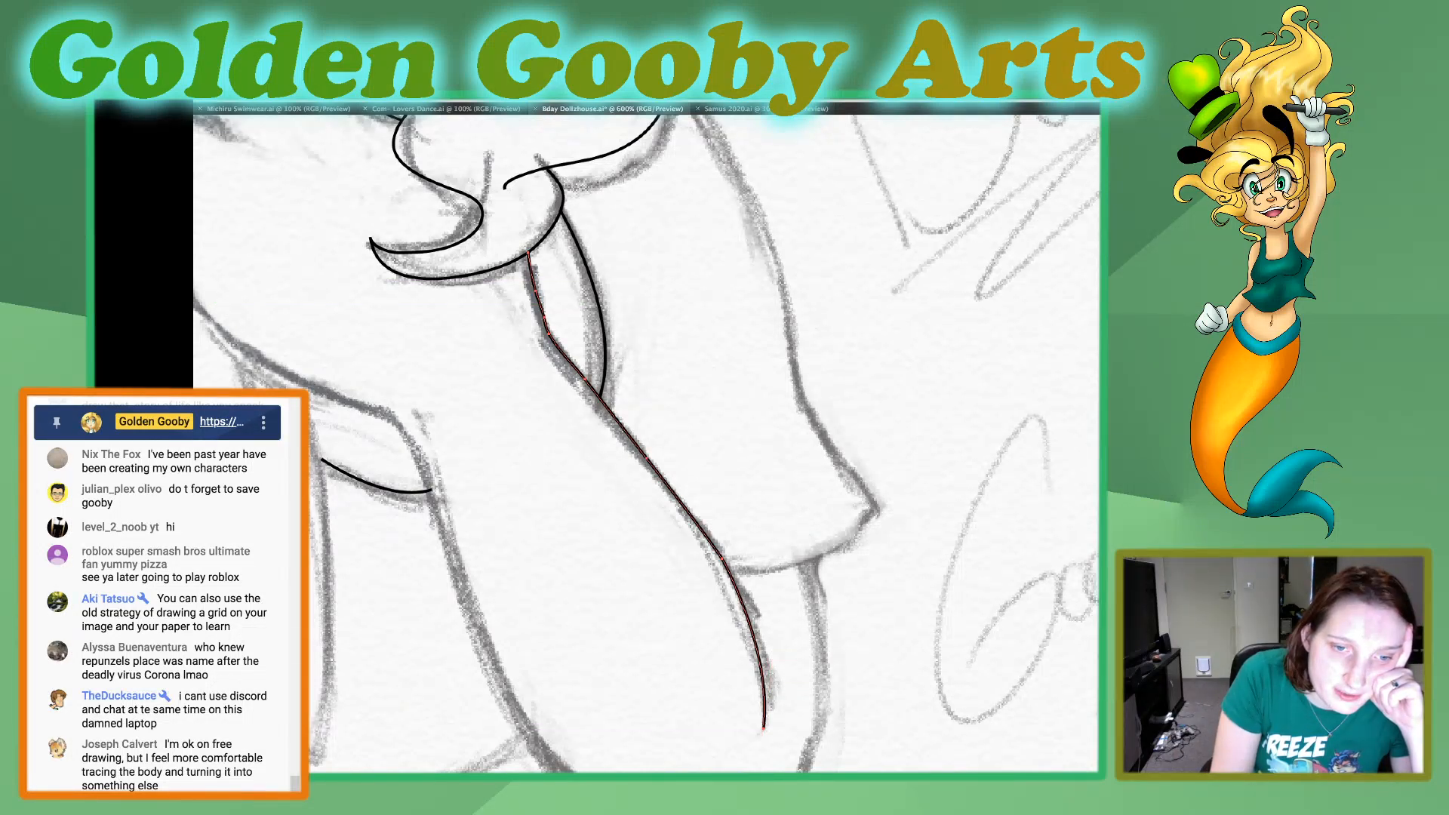
{"action": "left_click_drag", "start_coordinate": [729, 572], "coordinate": [768, 707]}
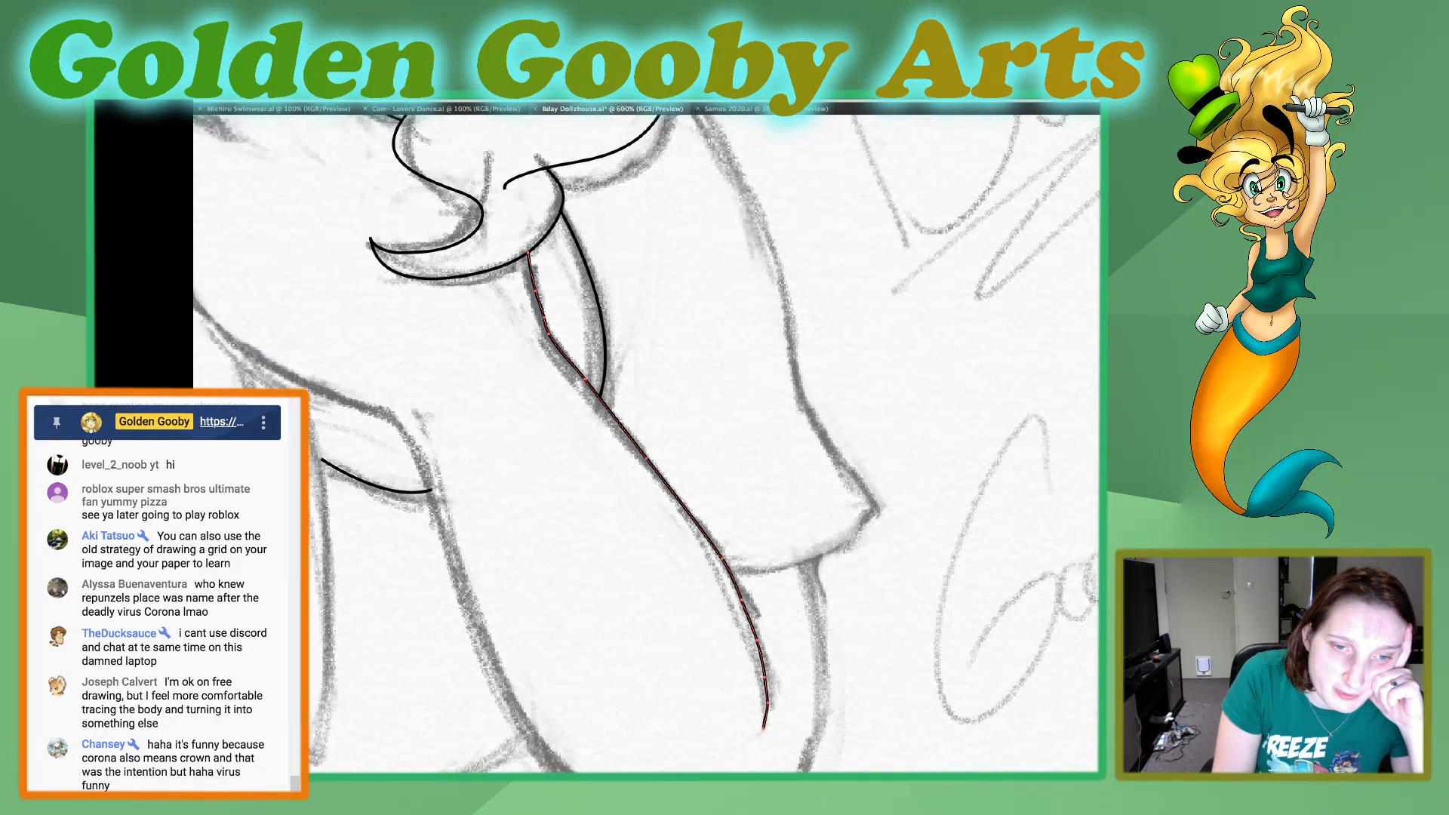
{"action": "mouse_move", "coordinate": [695, 521]}
{"action": "left_mouse_down"}
{"action": "mouse_move", "coordinate": [756, 637]}
{"action": "mouse_move", "coordinate": [765, 720]}
{"action": "left_mouse_up"}
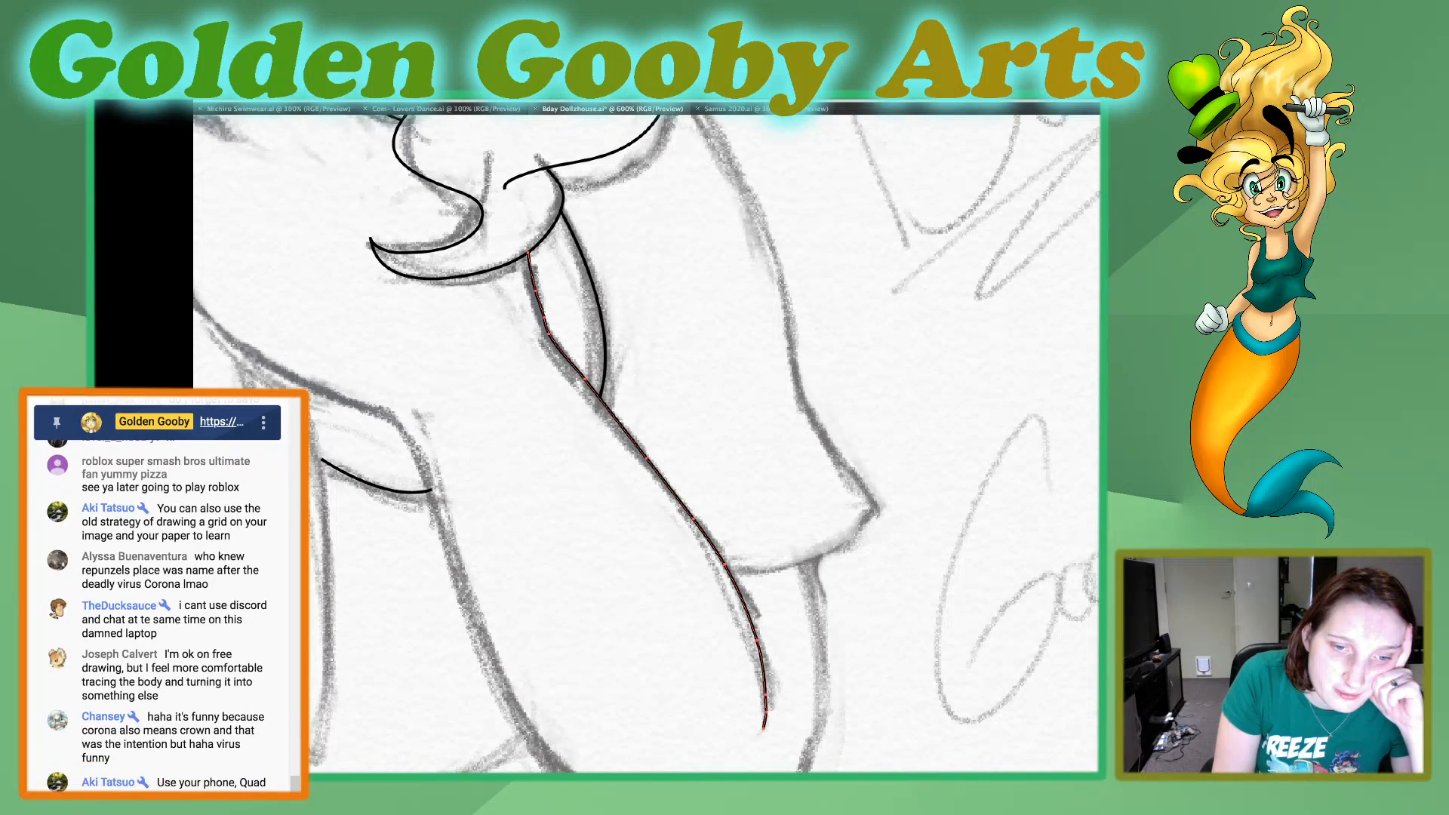
{"action": "left_click_drag", "start_coordinate": [758, 646], "coordinate": [770, 722]}
{"action": "left_click_drag", "start_coordinate": [758, 643], "coordinate": [765, 717]}
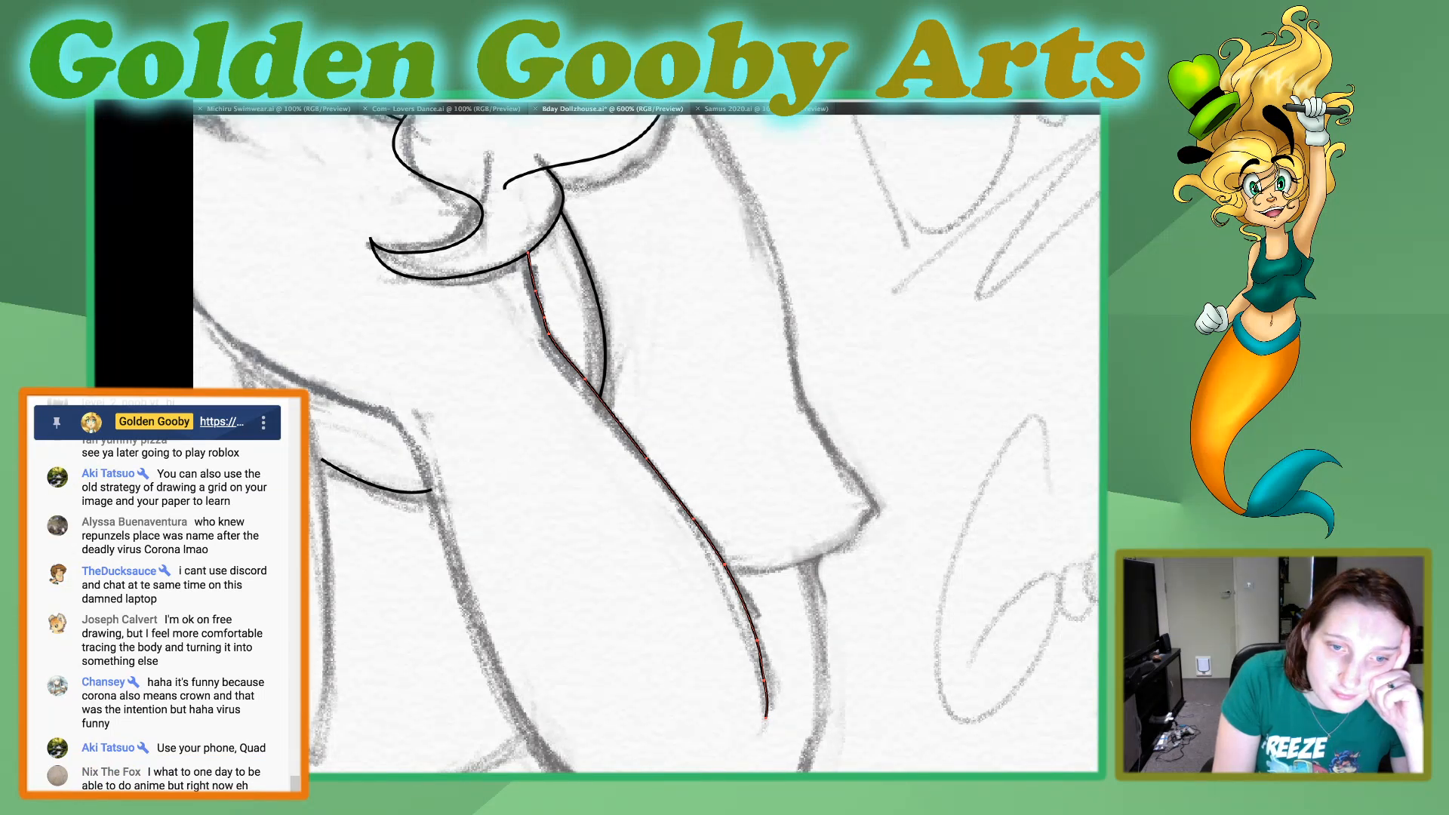
{"action": "left_click_drag", "start_coordinate": [745, 608], "coordinate": [766, 718]}
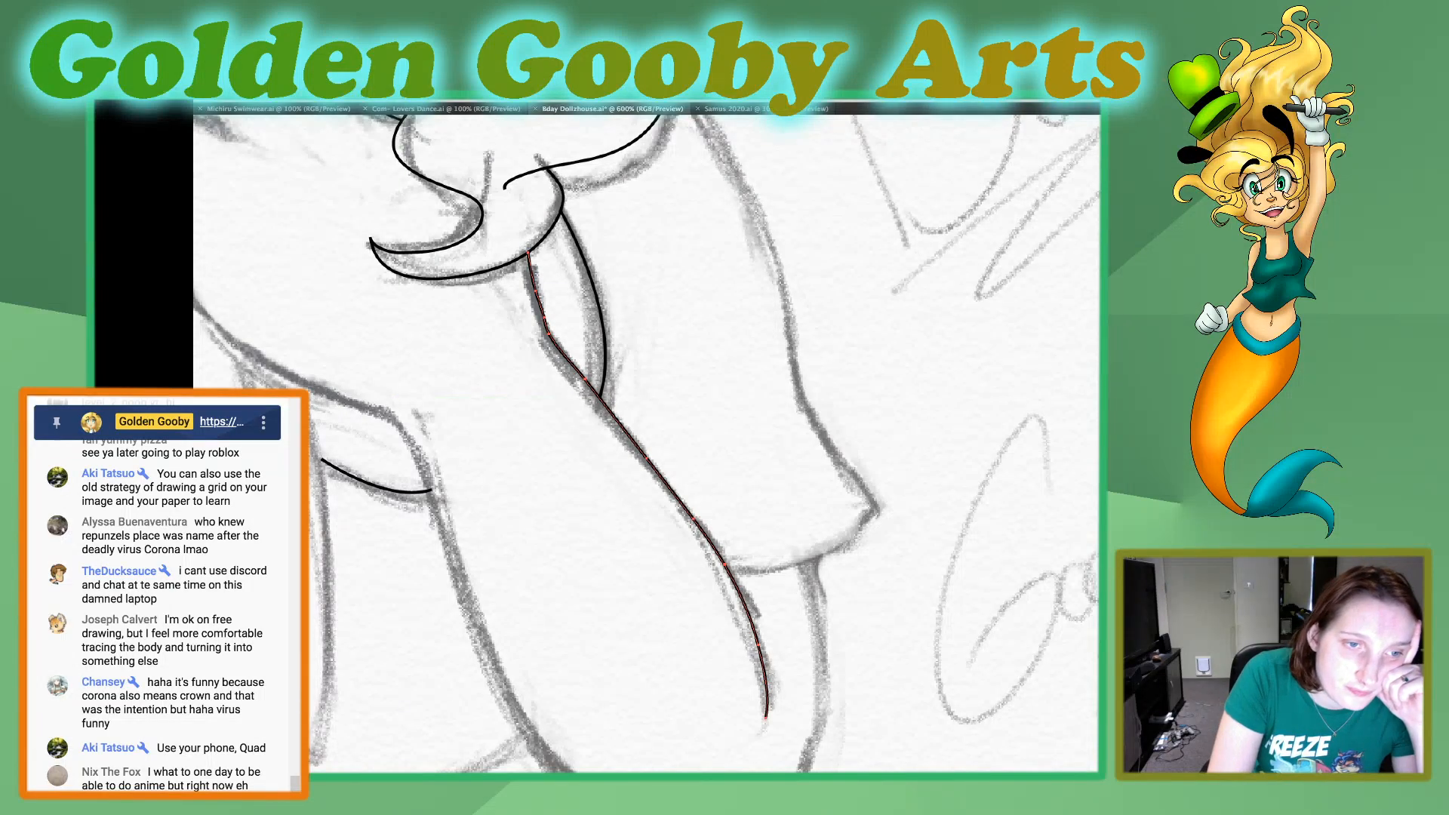
{"action": "key", "text": "super+shift+a"}
Trace the forearm's outer edge from the sketched corner above the short curved line, down along the arm to just before the elbow.
{"action": "left_click_drag", "start_coordinate": [386, 412], "coordinate": [451, 579]}
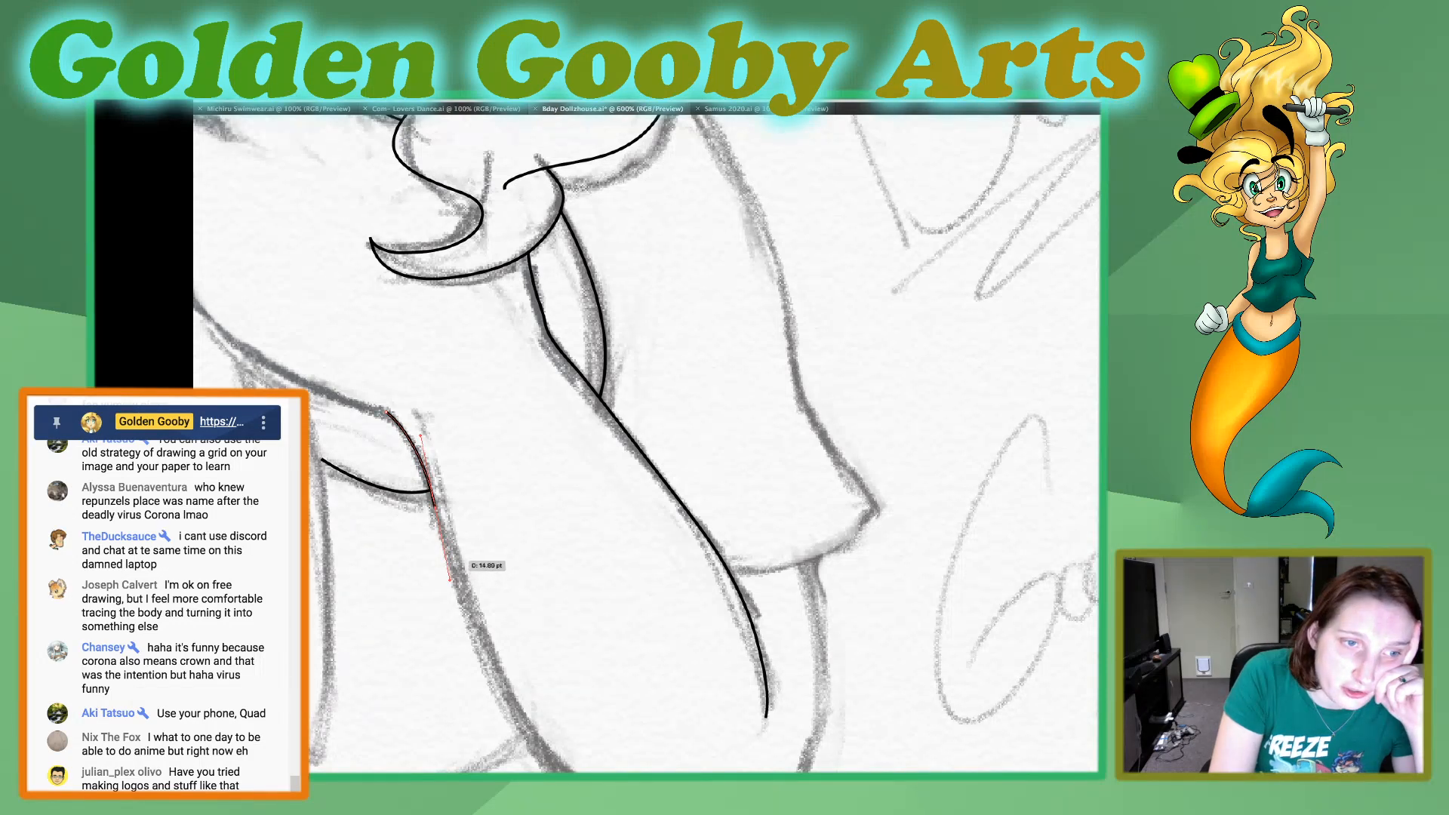
{"action": "left_click", "coordinate": [436, 508]}
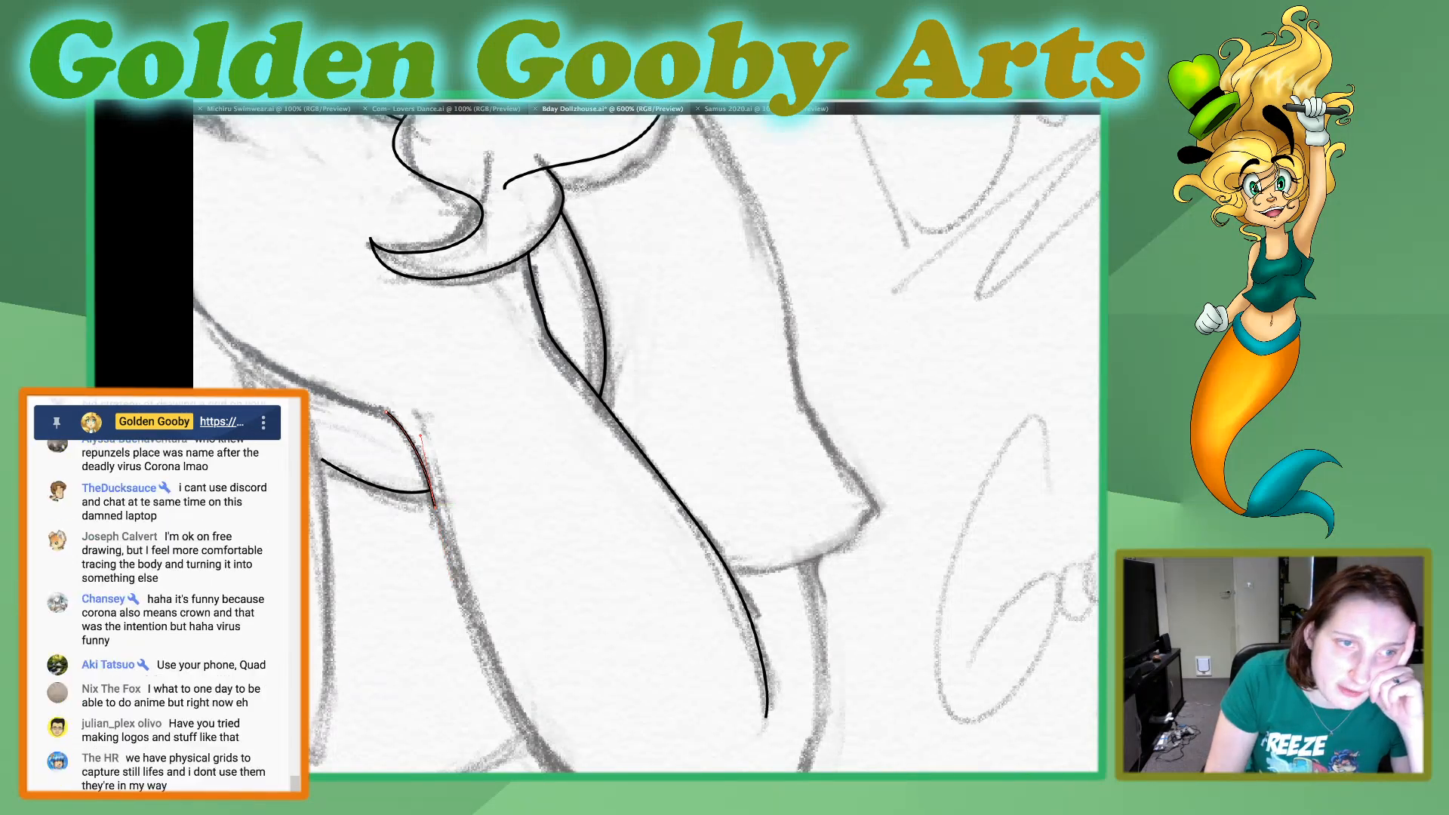
{"action": "scroll", "coordinate": [435, 508], "scroll_direction": "down", "scroll_amount": 1}
{"action": "scroll", "coordinate": [435, 508], "scroll_direction": "down", "scroll_amount": 5}
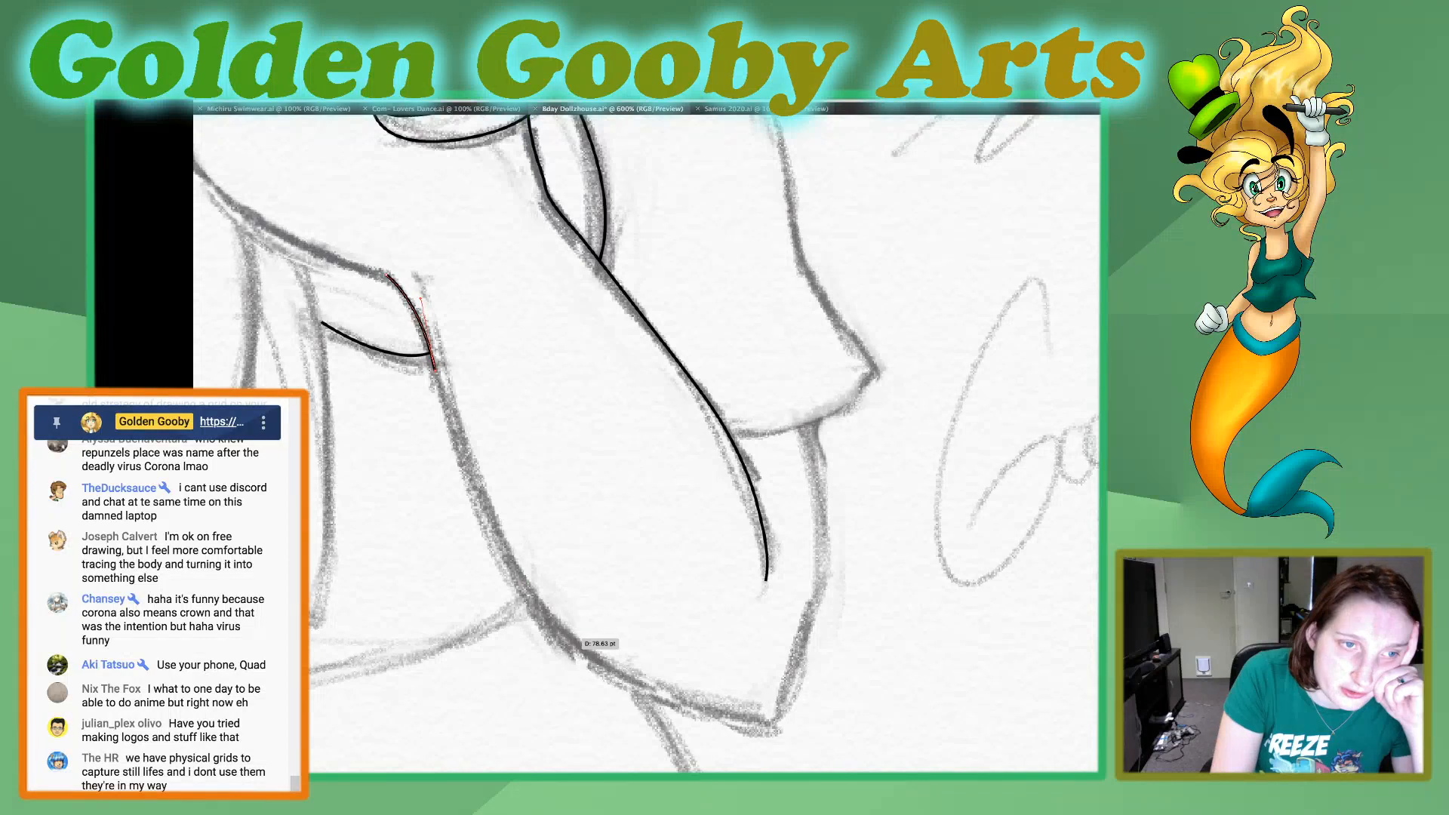
{"action": "left_click_drag", "start_coordinate": [572, 647], "coordinate": [640, 690]}
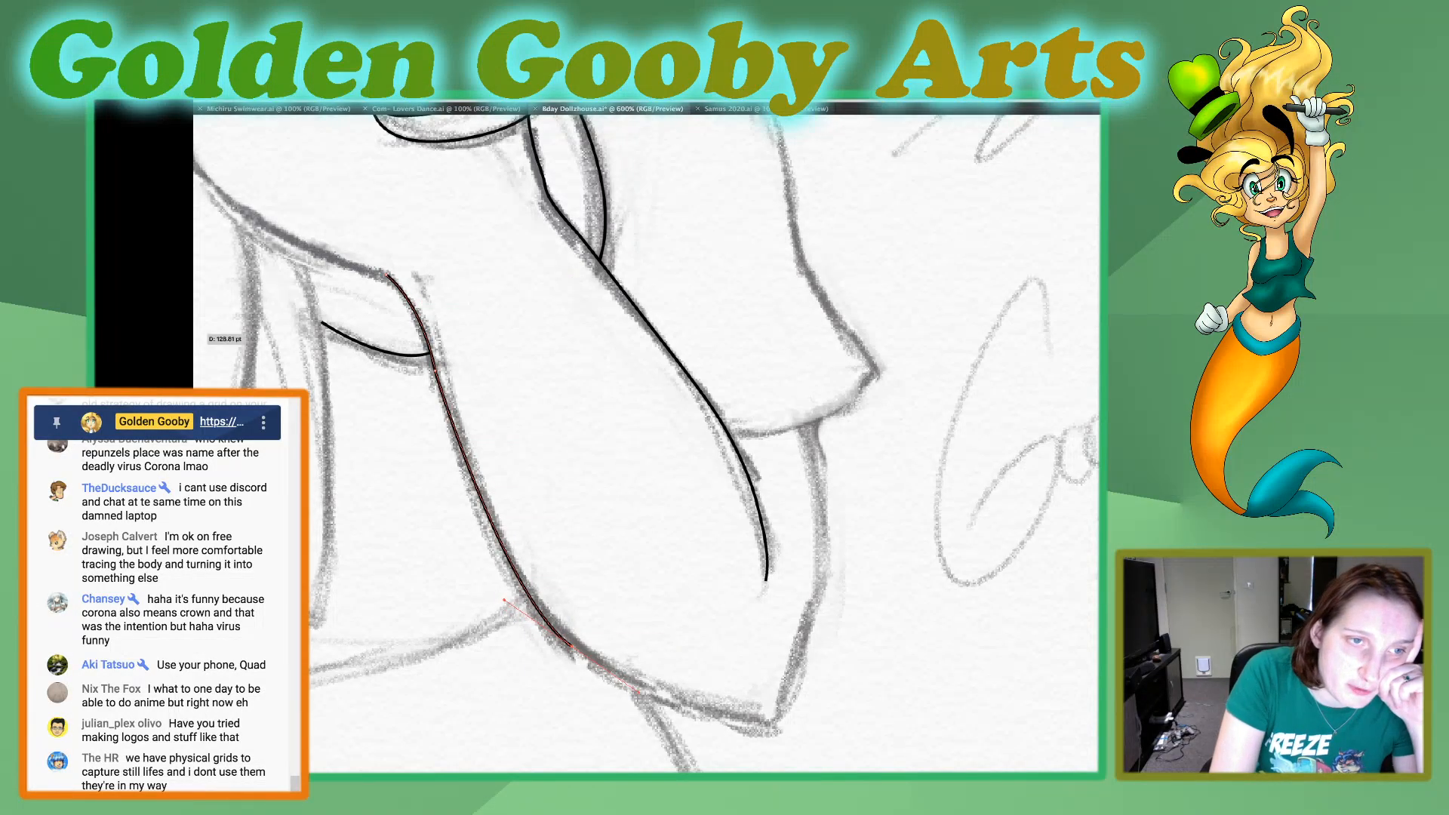
{"action": "key", "text": "v"}
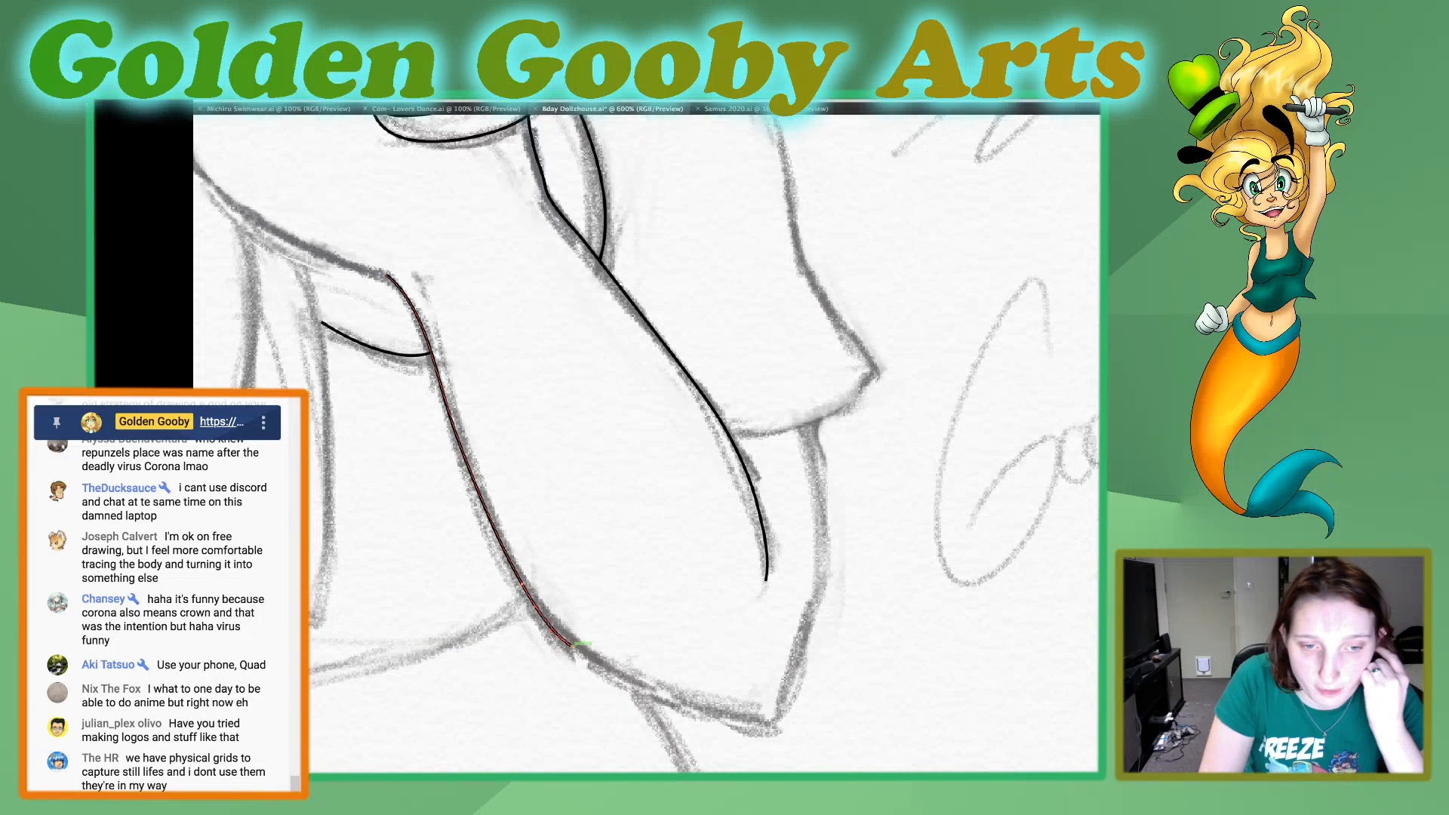
Continue the outline around the rounded elbow tip and up the upper arm to the underside of the sleeve hem.
{"action": "left_click_drag", "start_coordinate": [734, 717], "coordinate": [814, 734]}
{"action": "left_click", "coordinate": [733, 717]}
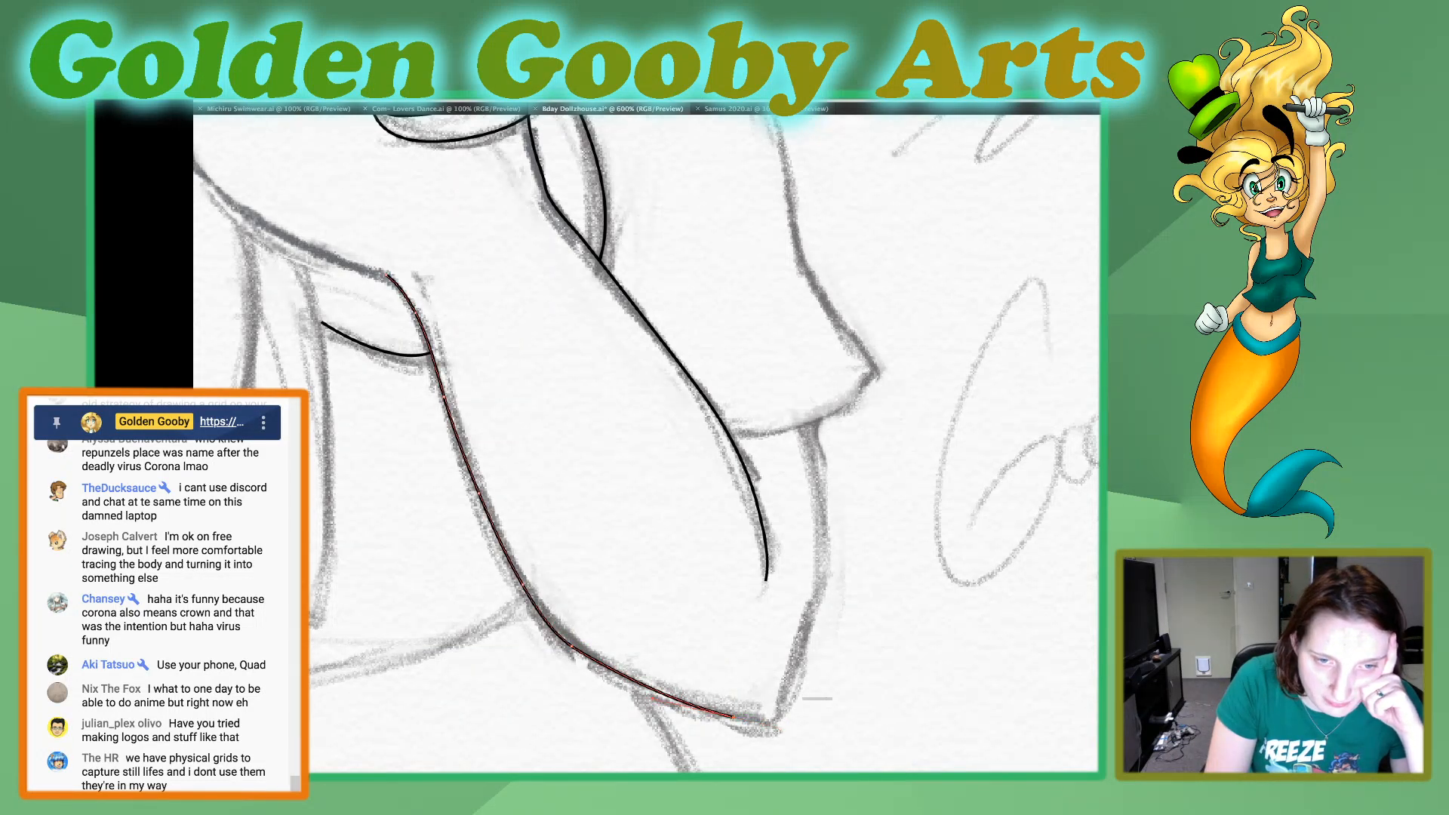
{"action": "left_click_drag", "start_coordinate": [791, 674], "coordinate": [827, 575]}
{"action": "left_click", "coordinate": [792, 681]}
{"action": "left_click", "coordinate": [821, 591]}
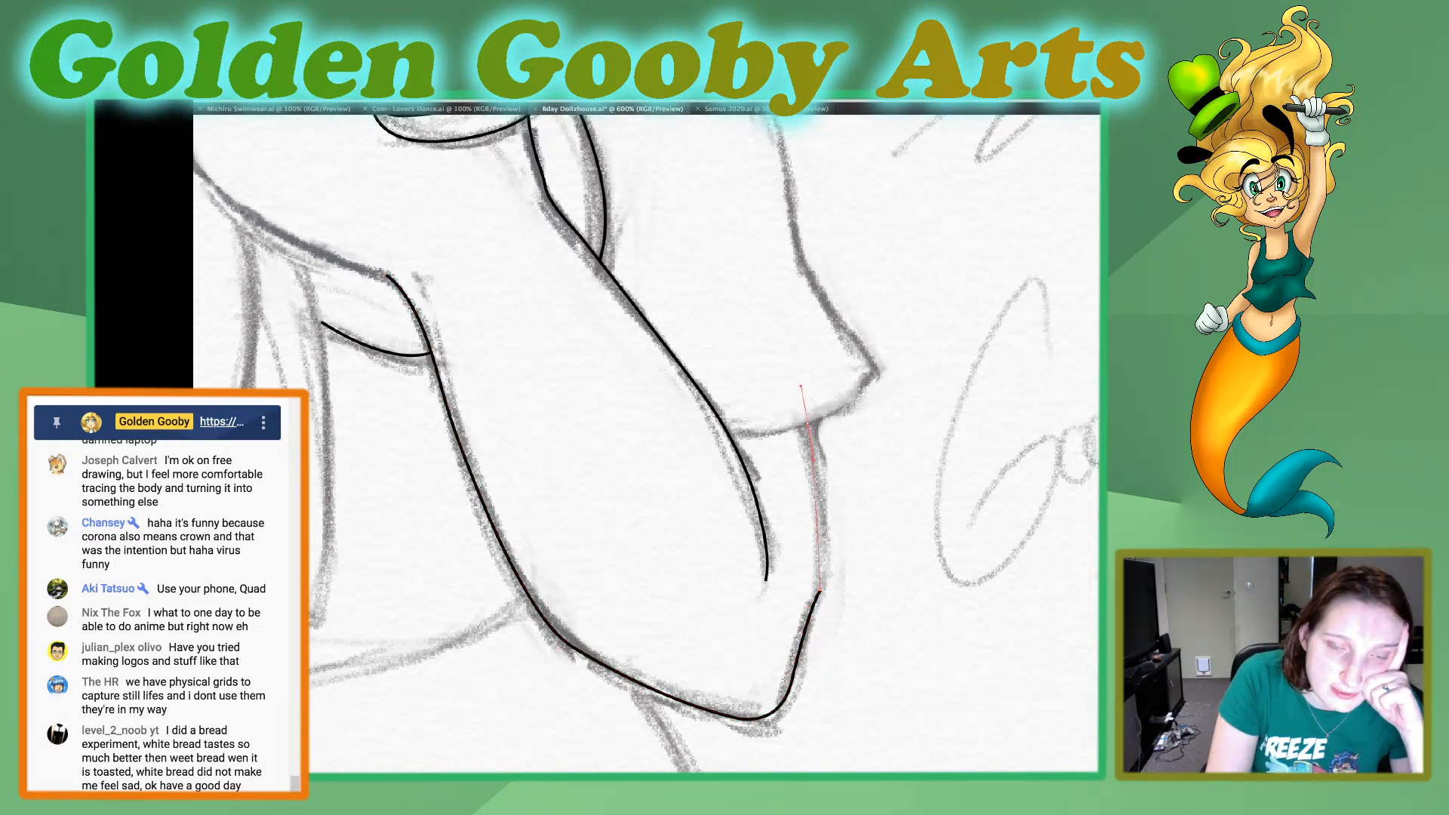
{"action": "left_click_drag", "start_coordinate": [808, 427], "coordinate": [774, 336]}
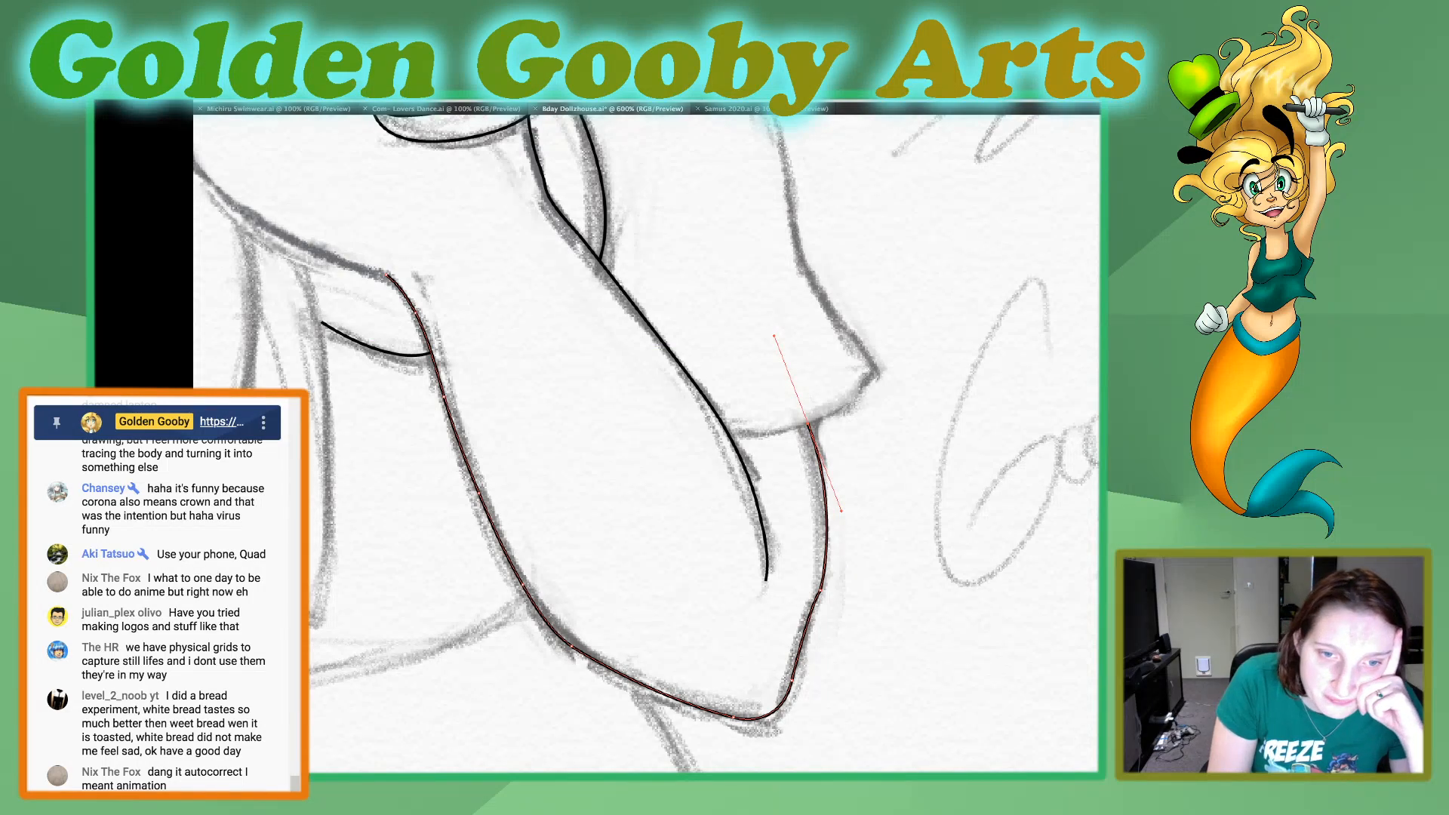
Refine the curve of the outline between the elbow tip and the sleeve hem, and deselect the path.
{"action": "left_click_drag", "start_coordinate": [821, 591], "coordinate": [807, 588]}
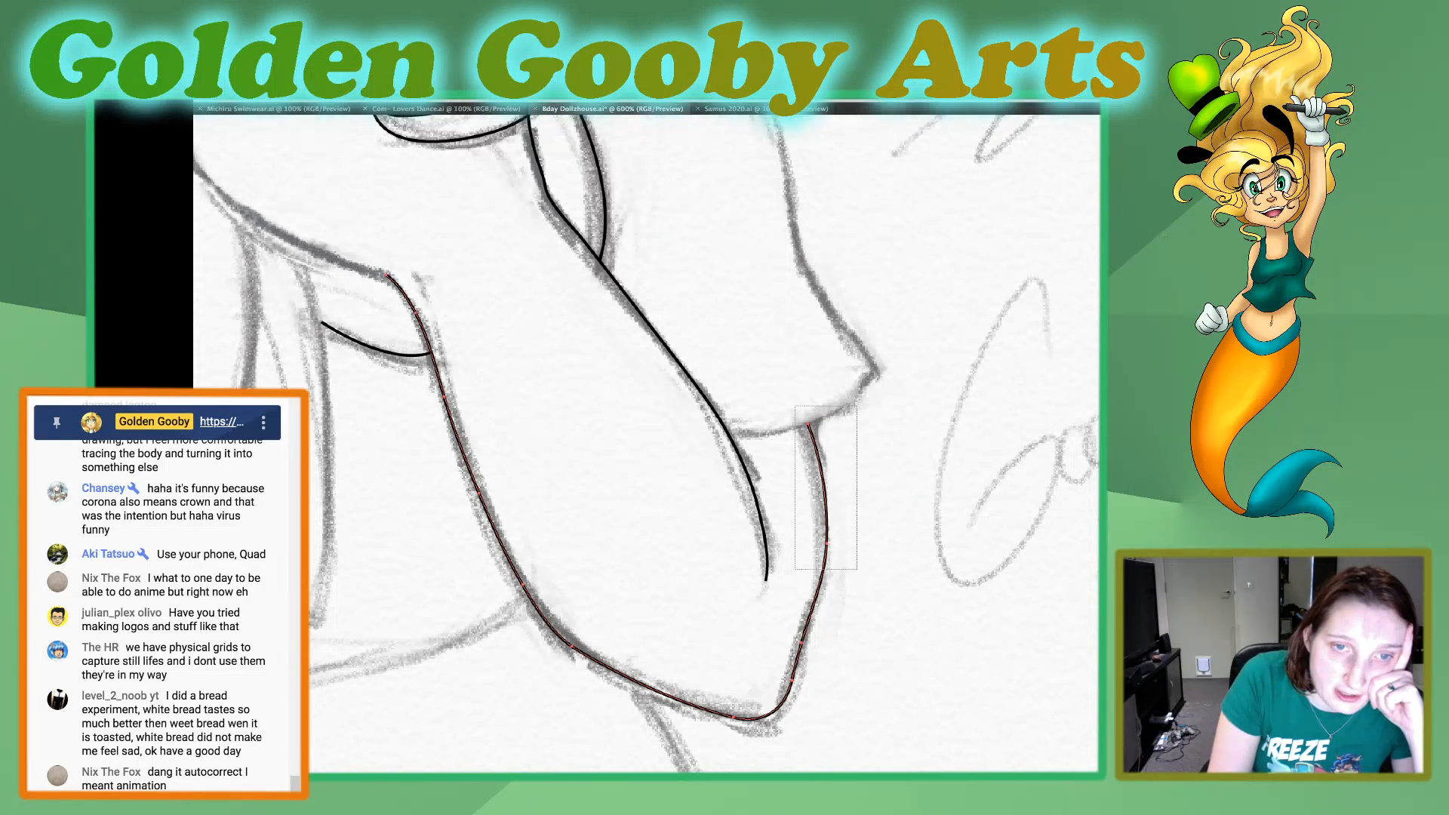
{"action": "left_click_drag", "start_coordinate": [808, 424], "coordinate": [805, 426]}
{"action": "key", "text": "super+shift+a"}
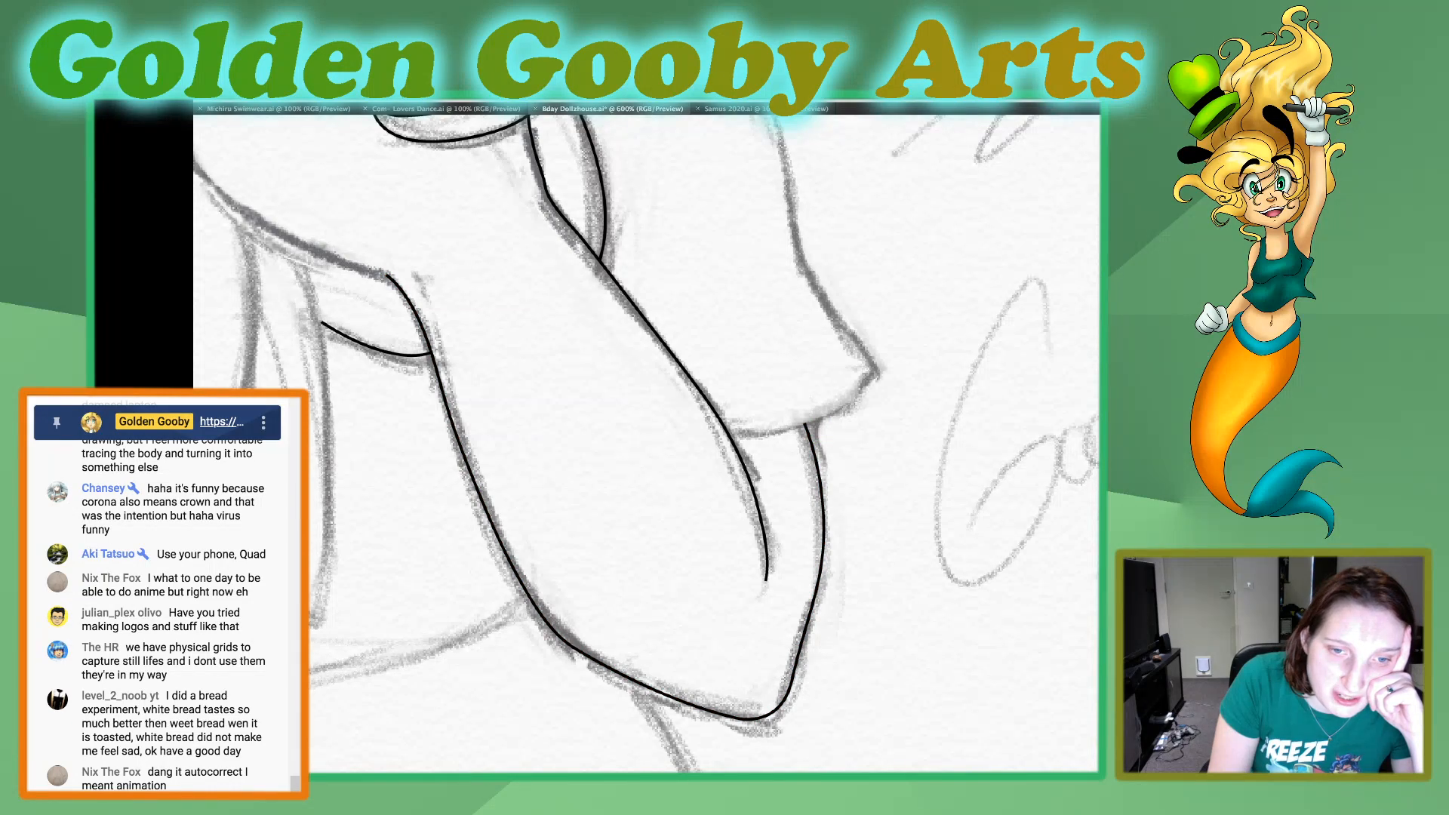
{"action": "left_click", "coordinate": [813, 603]}
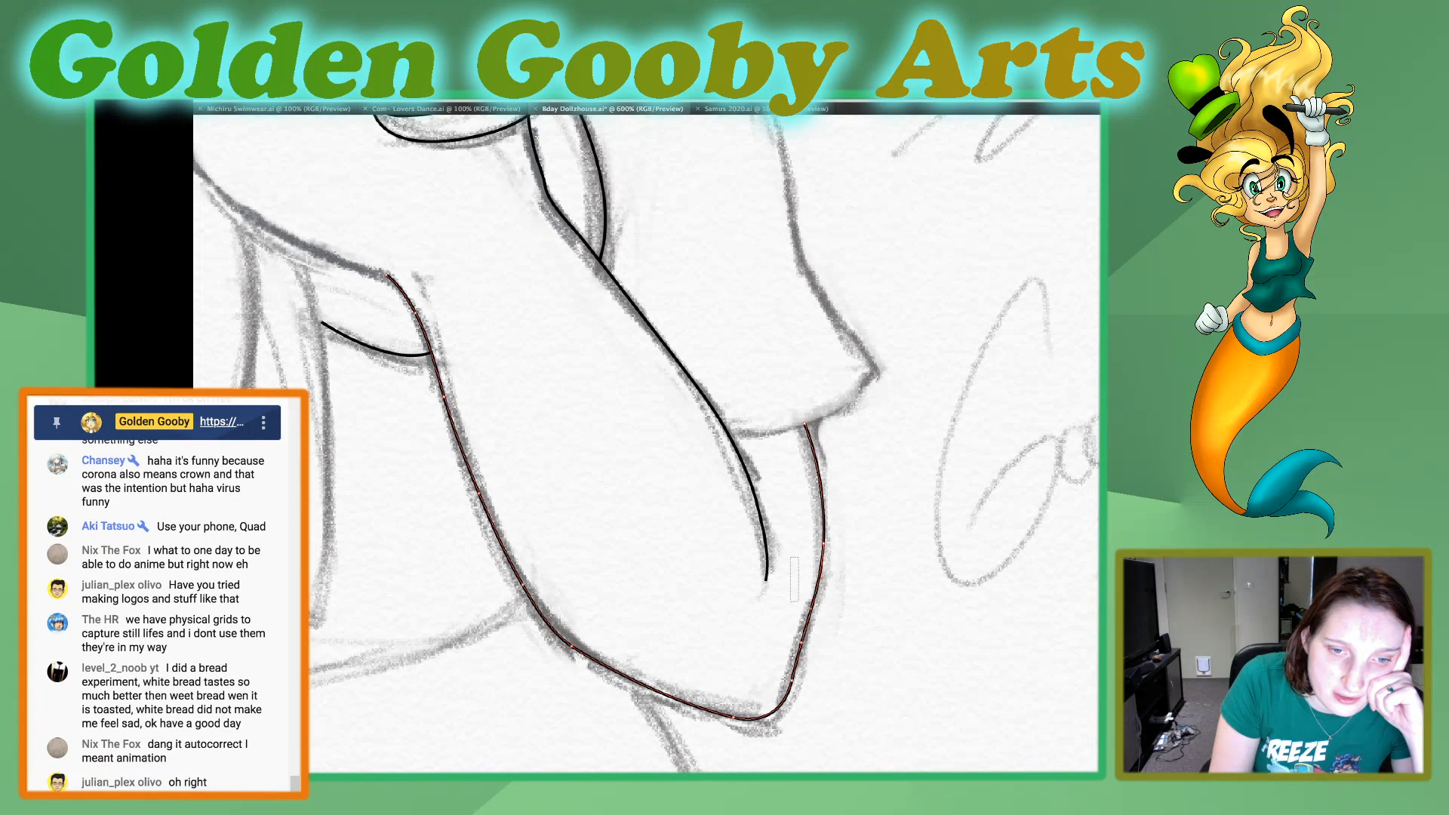
{"action": "left_click_drag", "start_coordinate": [809, 636], "coordinate": [805, 650]}
{"action": "key", "text": "super+shift+a"}
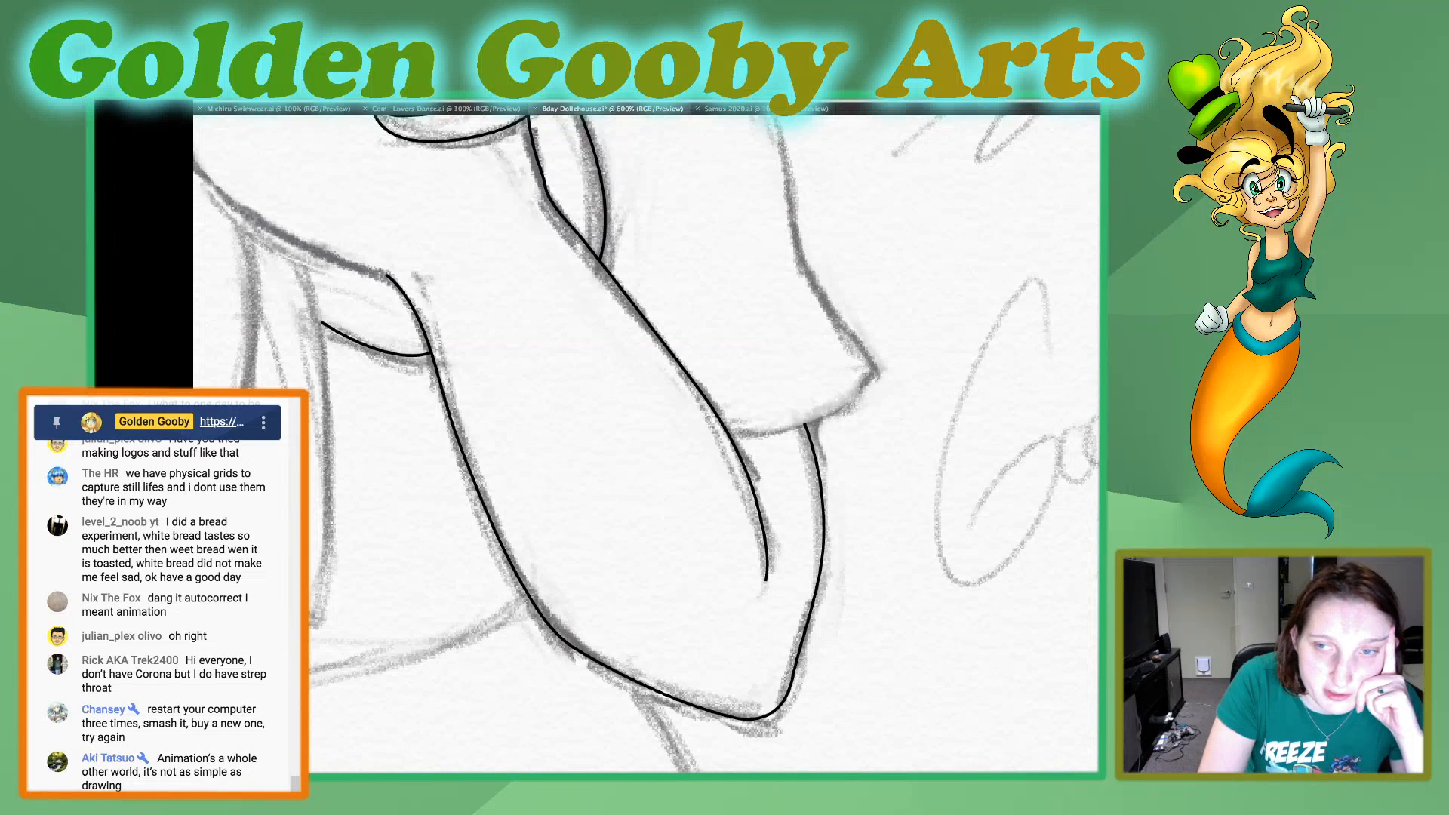
Trace the sleeve hem as a curve from the forearm line to a sharp point at the sleeve's outer corner.
{"action": "left_click", "coordinate": [728, 436]}
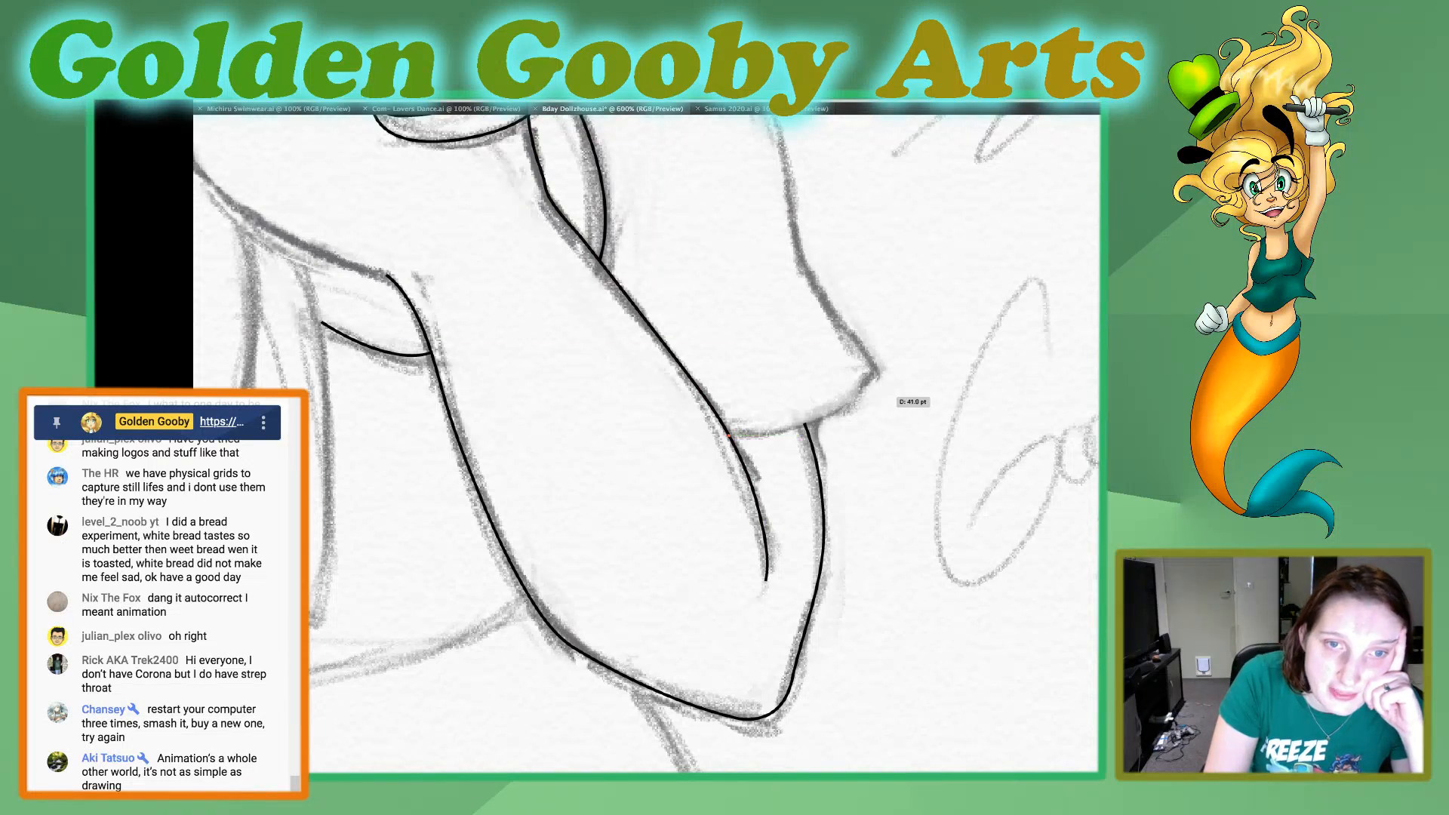
{"action": "mouse_move", "coordinate": [855, 397]}
{"action": "left_mouse_down"}
{"action": "mouse_move", "coordinate": [894, 362]}
{"action": "mouse_move", "coordinate": [882, 366]}
{"action": "left_mouse_up"}
{"action": "left_click", "coordinate": [854, 398]}
{"action": "left_click", "coordinate": [877, 370]}
{"action": "left_click", "coordinate": [877, 370]}
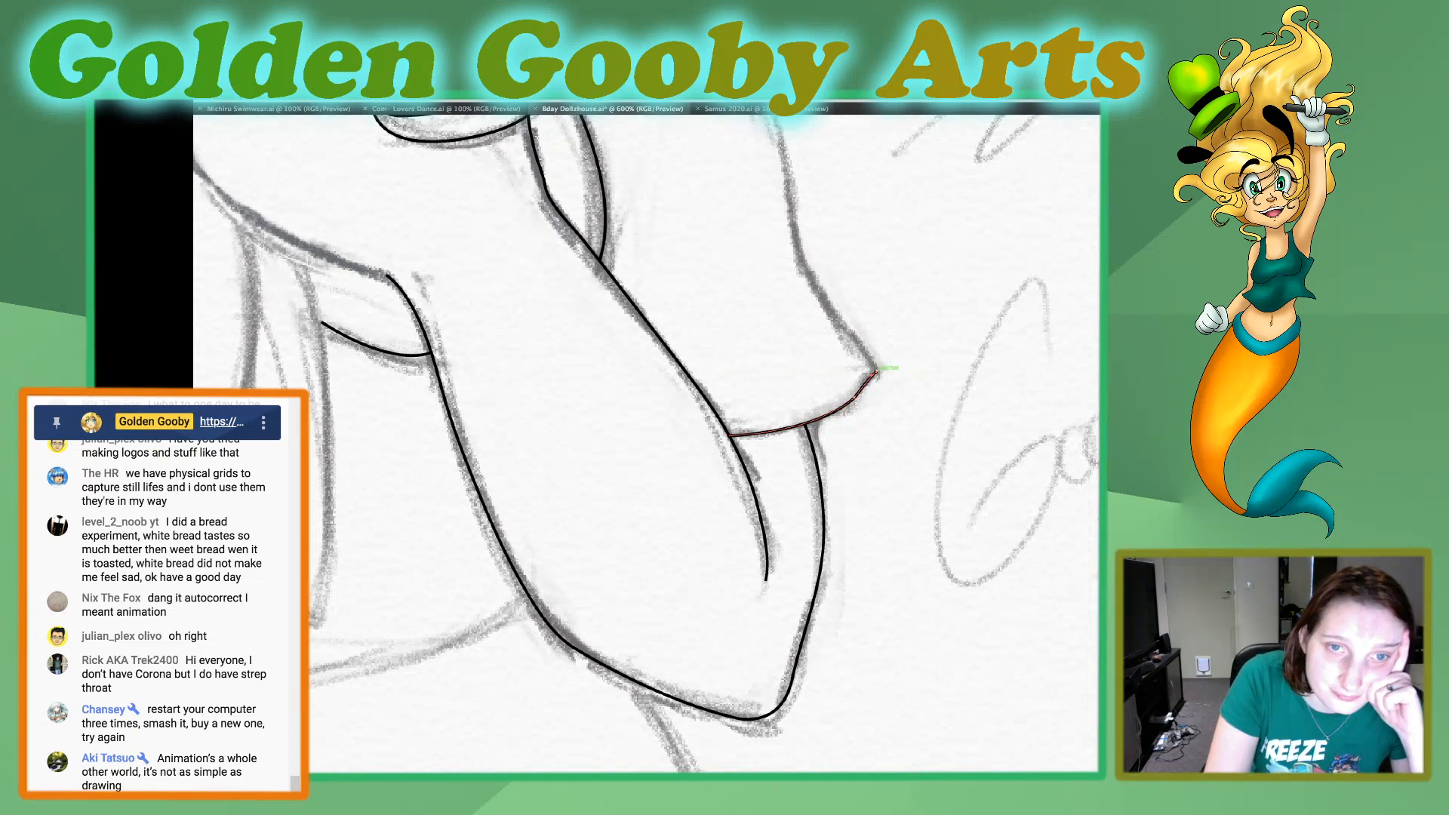
Continue the path up the sleeve's outer edge to the hair outline and smooth its bend above the hem corner.
{"action": "left_click_drag", "start_coordinate": [801, 253], "coordinate": [787, 202]}
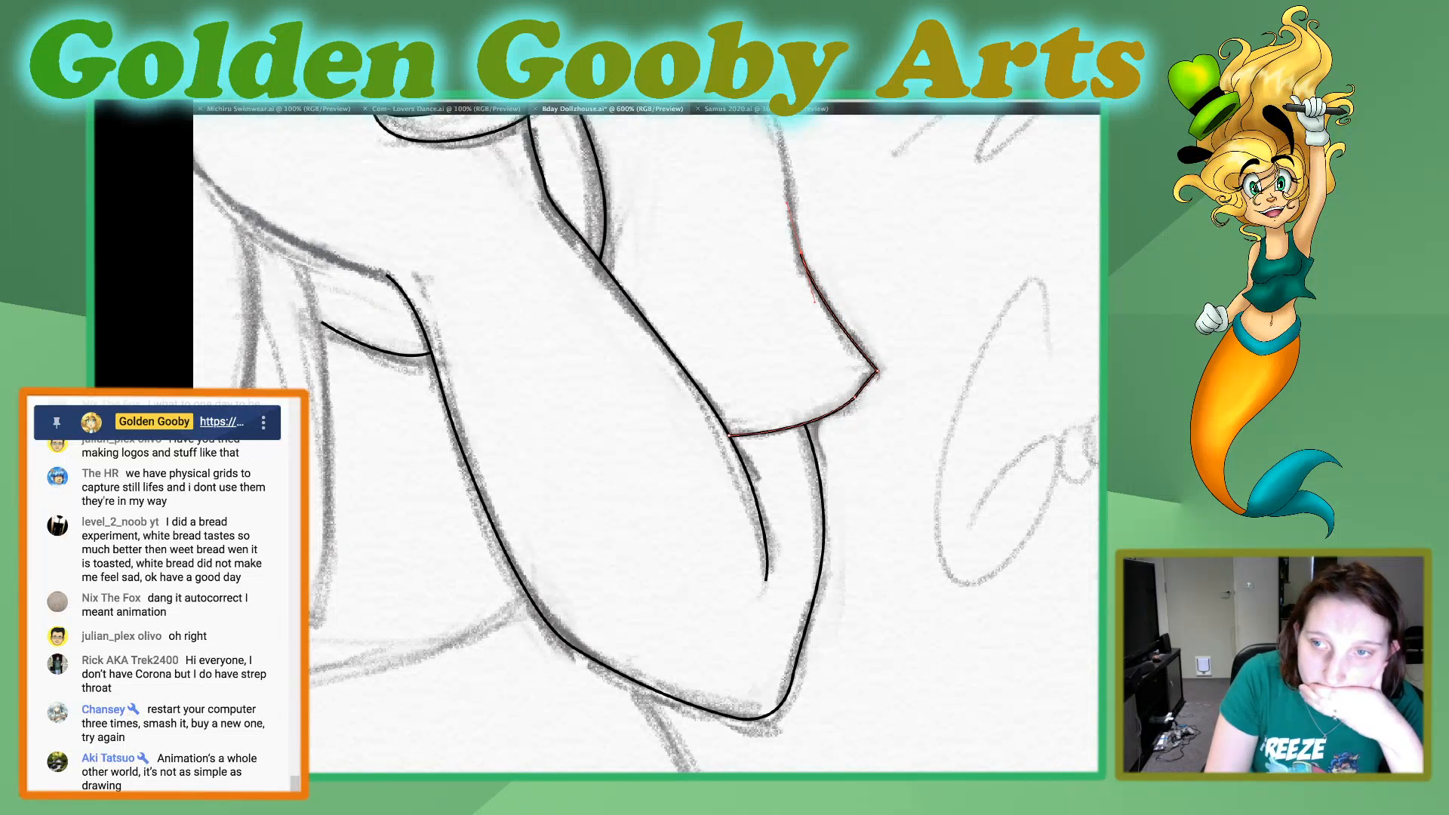
{"action": "scroll", "coordinate": [646, 444], "scroll_direction": "up", "scroll_amount": 5}
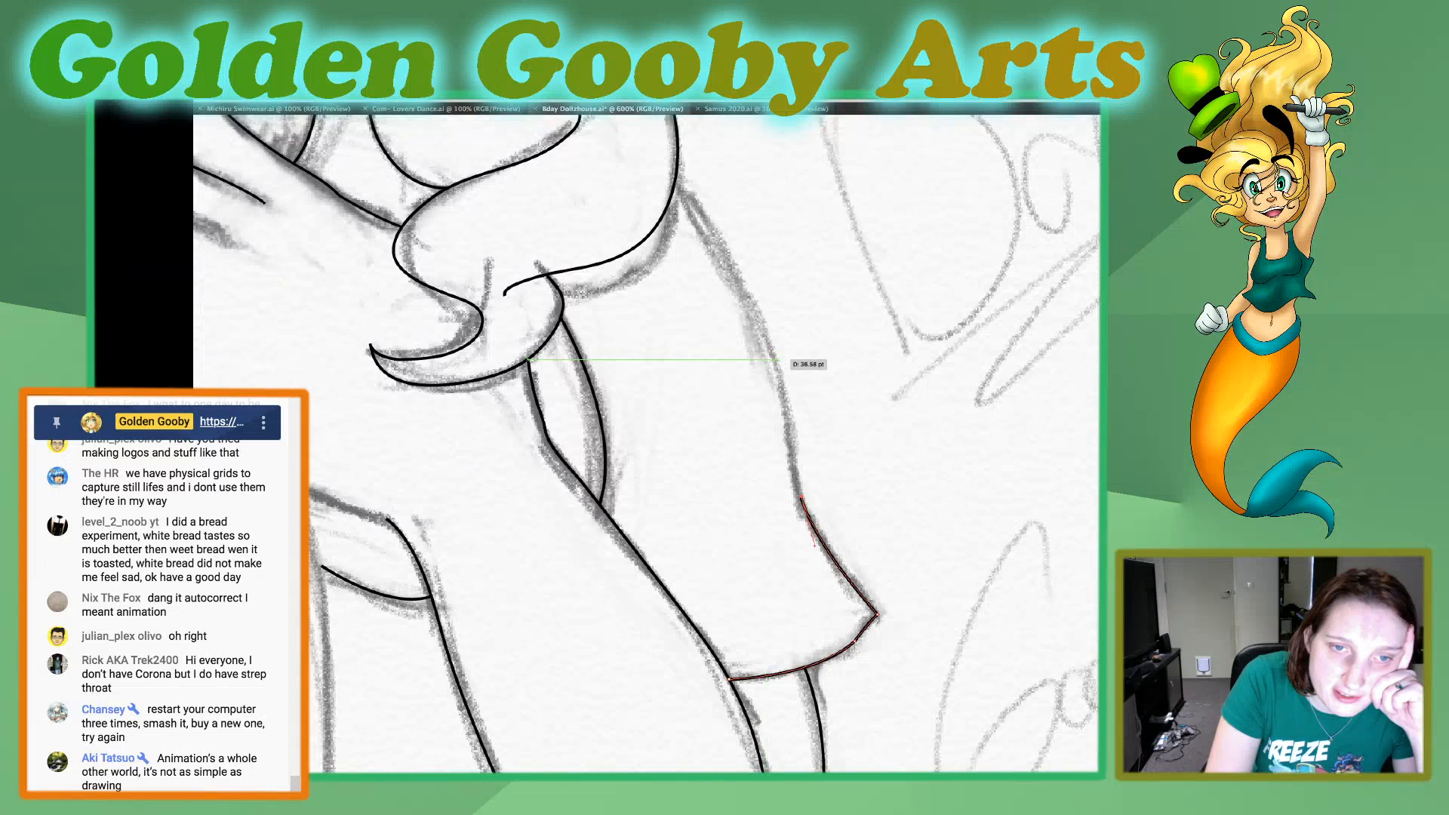
{"action": "left_click_drag", "start_coordinate": [779, 361], "coordinate": [755, 291]}
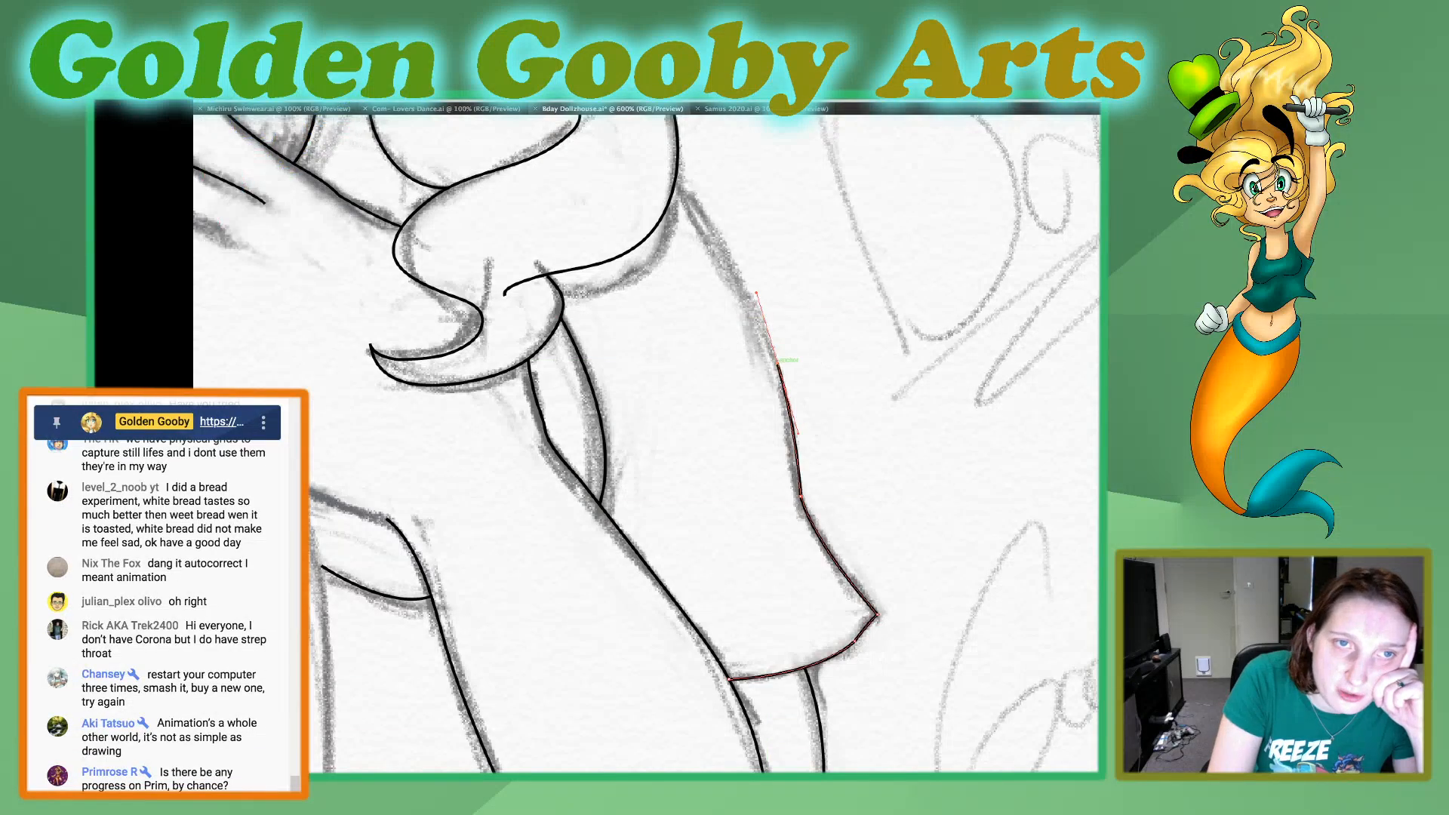
{"action": "left_click_drag", "start_coordinate": [702, 199], "coordinate": [609, 178]}
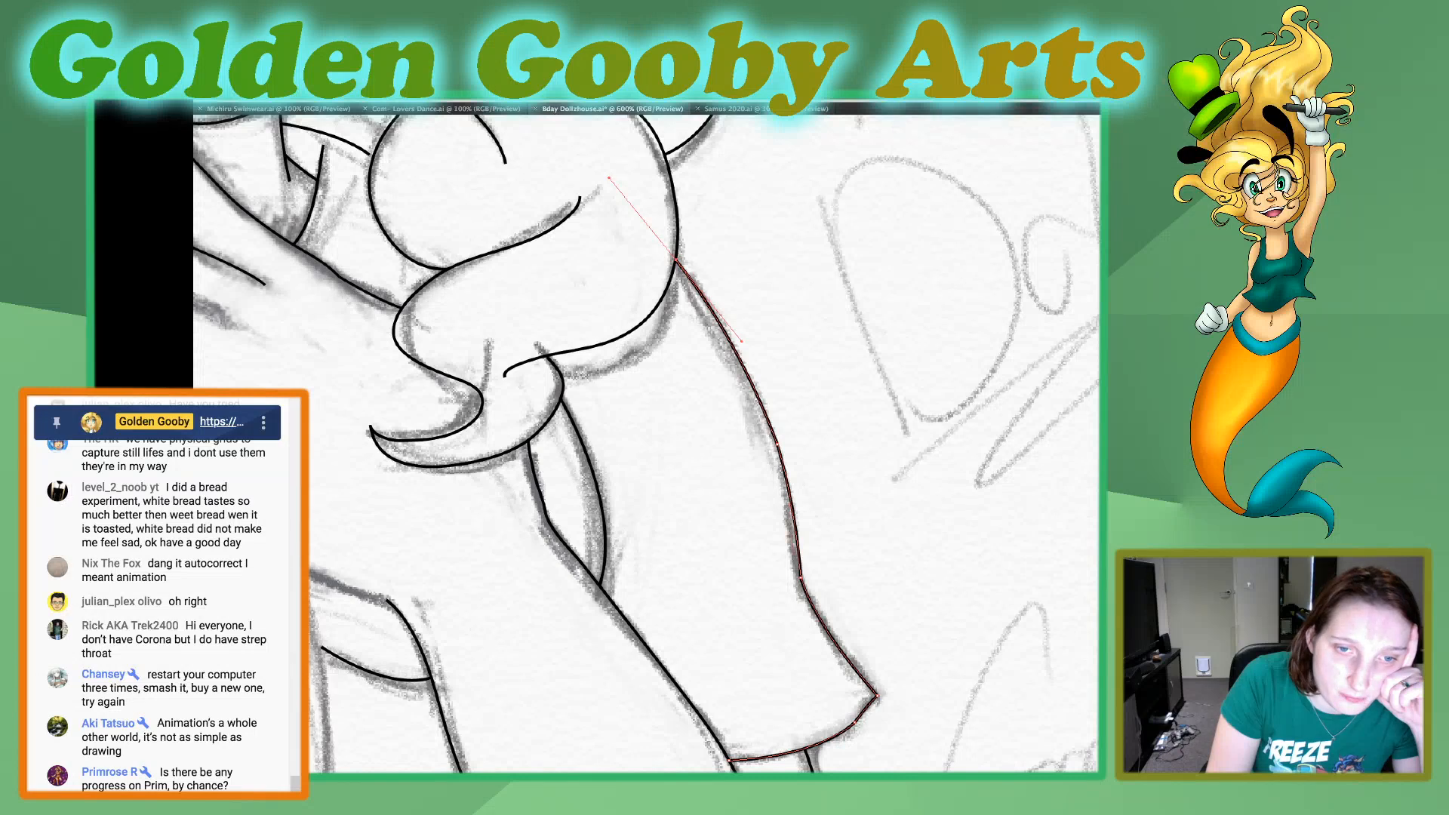
{"action": "left_click_drag", "start_coordinate": [789, 498], "coordinate": [835, 643]}
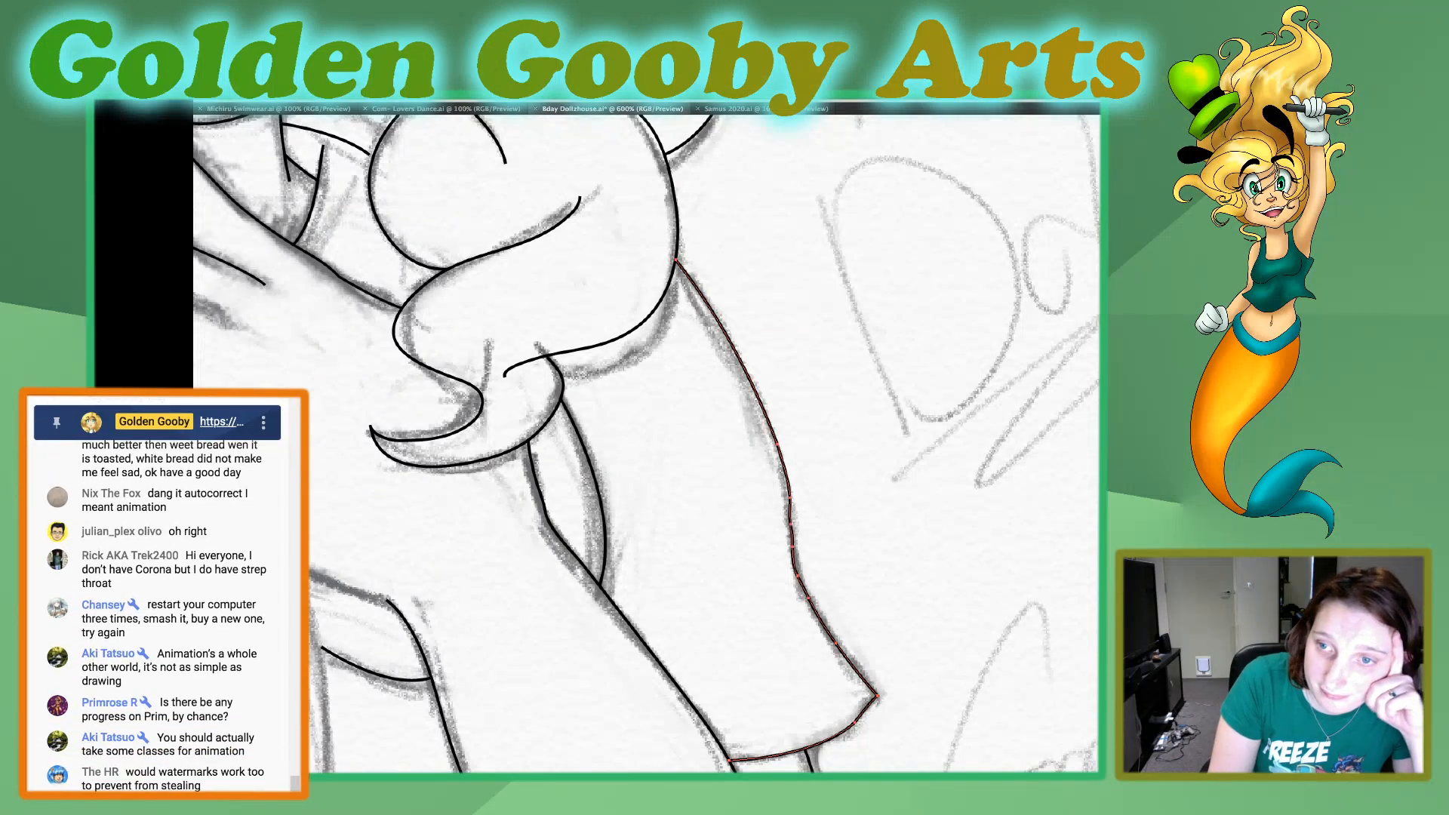
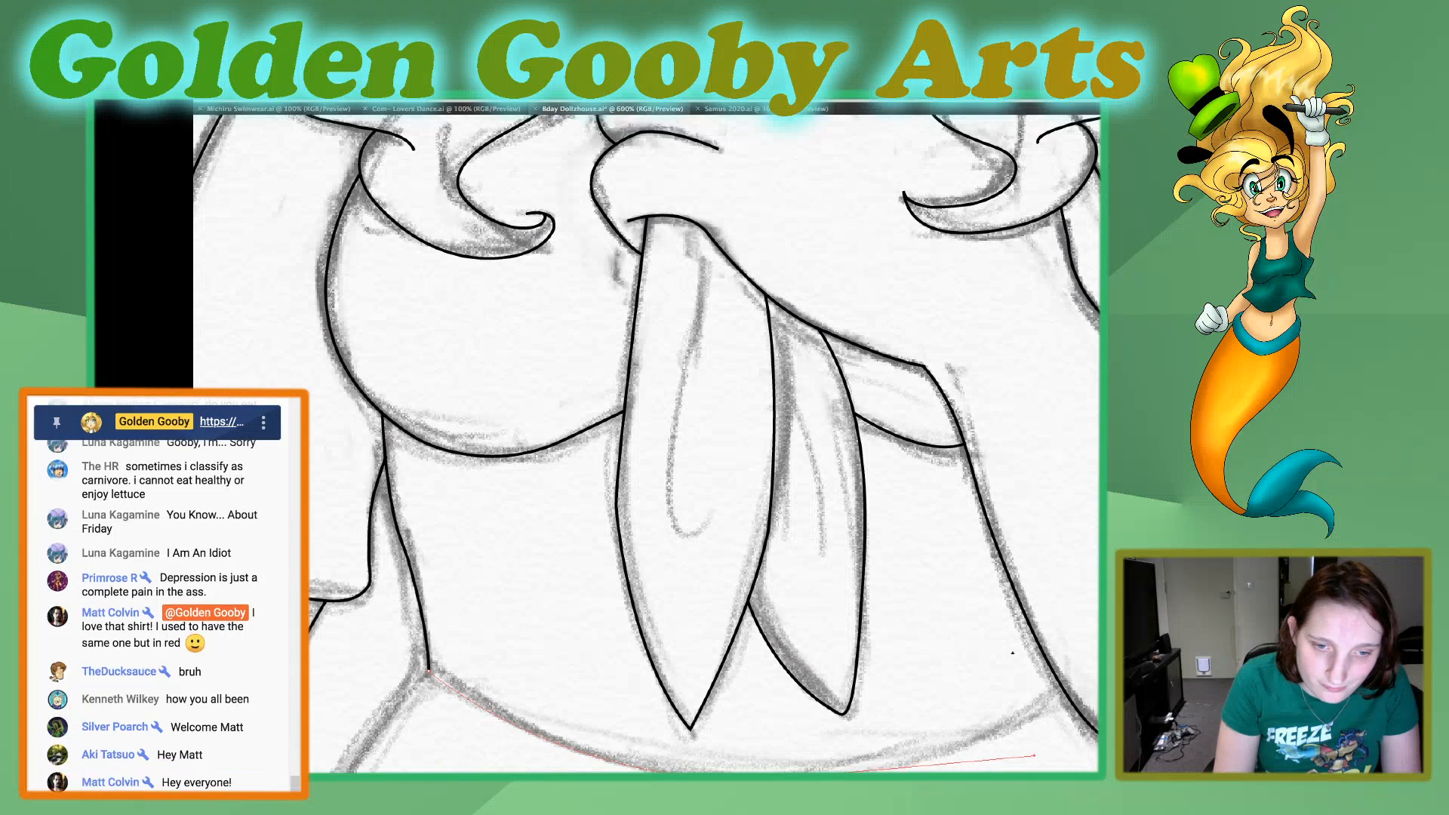
Trace the waistline as a smooth curve from the bodice's side corner along the sketch to the elbow outline of the bent arm.
{"action": "left_click", "coordinate": [759, 781]}
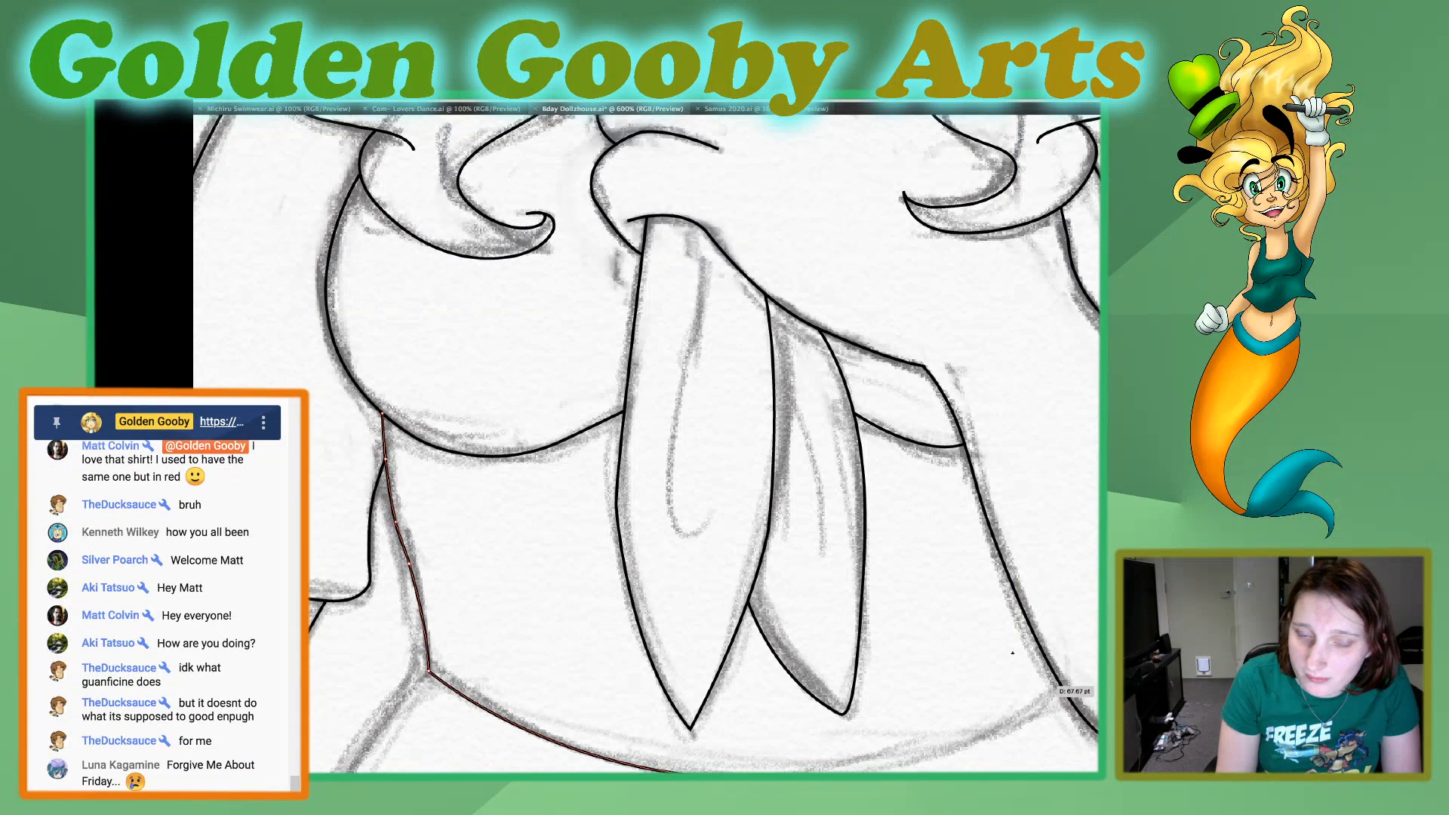
{"action": "left_click", "coordinate": [1064, 692]}
{"action": "left_click_drag", "start_coordinate": [1064, 692], "coordinate": [1123, 633]}
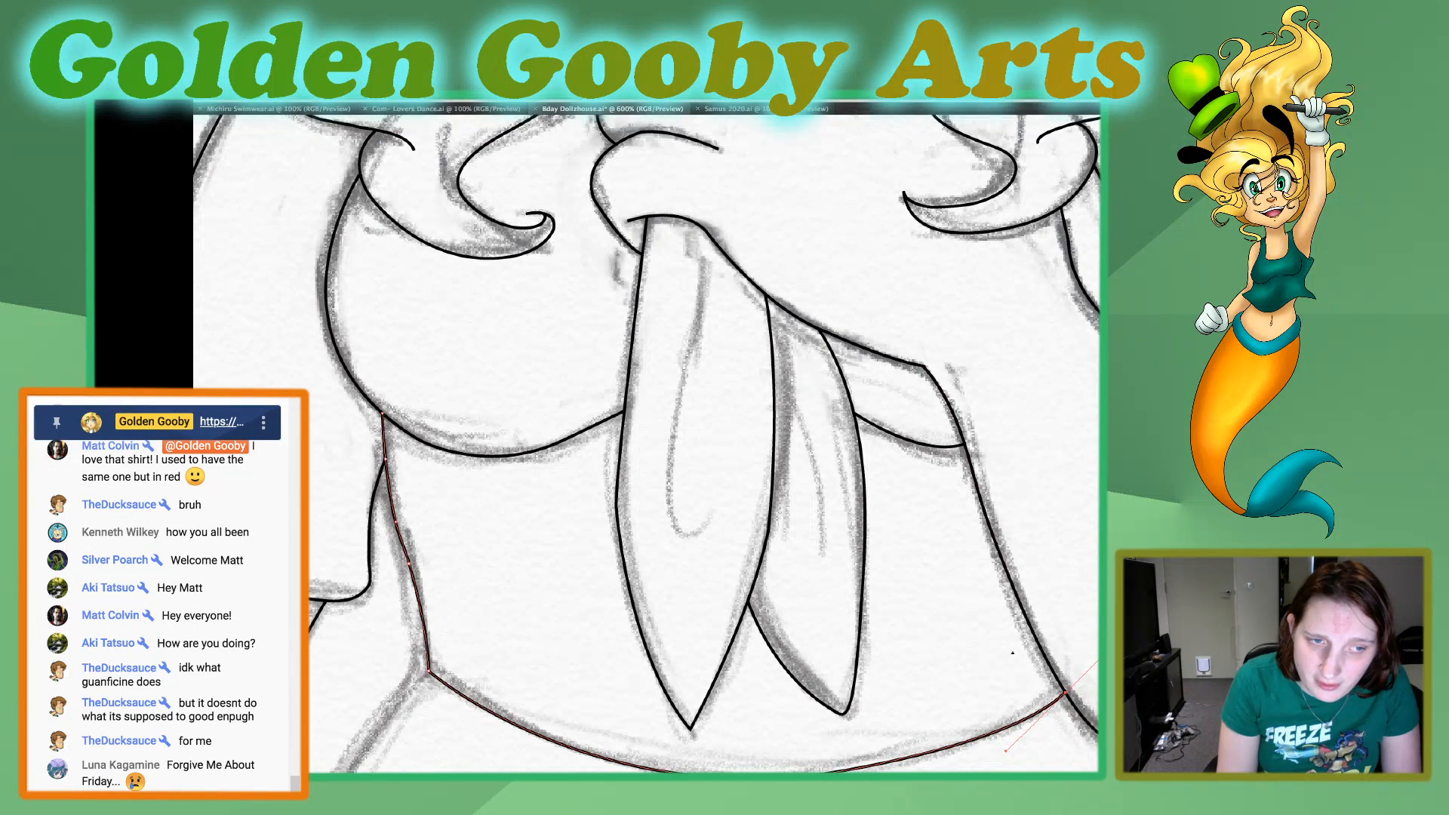
{"action": "scroll", "coordinate": [646, 444], "scroll_direction": "down", "scroll_amount": 5}
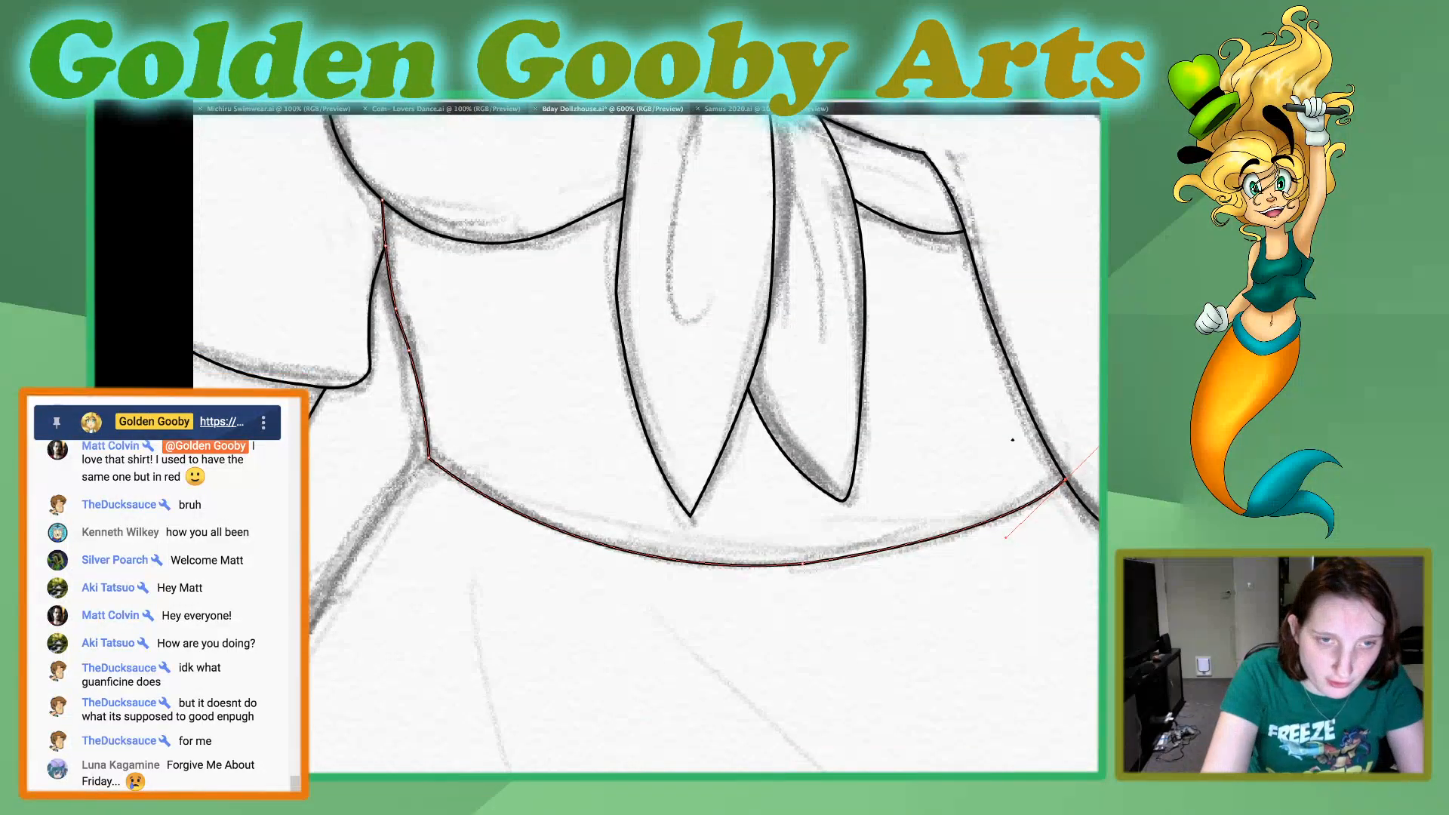
{"action": "key", "text": "ctrl+minus"}
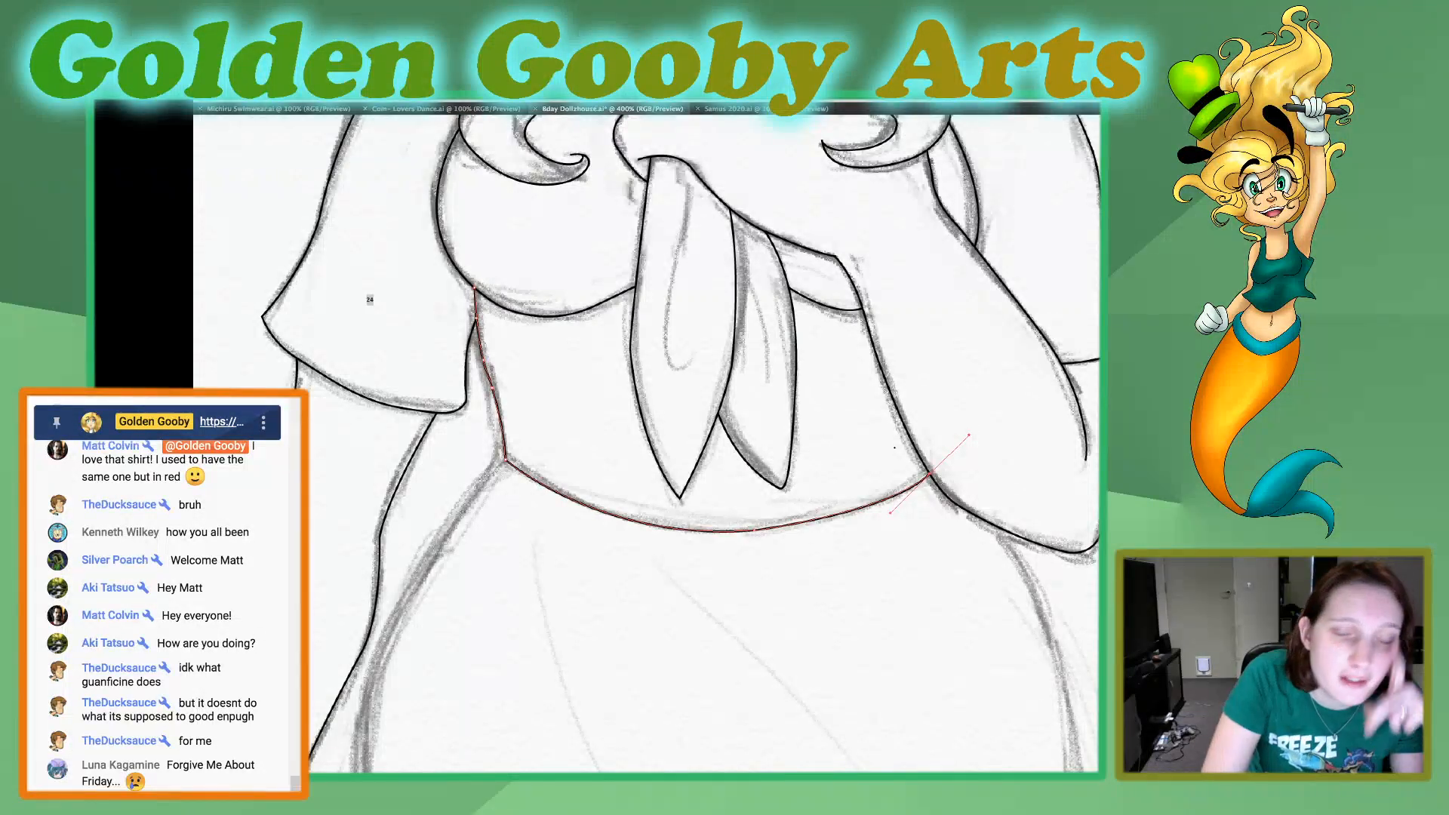
Nudge the waist corner anchor slightly outward, smooth the bodice's side line above it, and deselect the path.
{"action": "left_click", "coordinate": [202, 155]}
{"action": "left_click", "coordinate": [407, 362]}
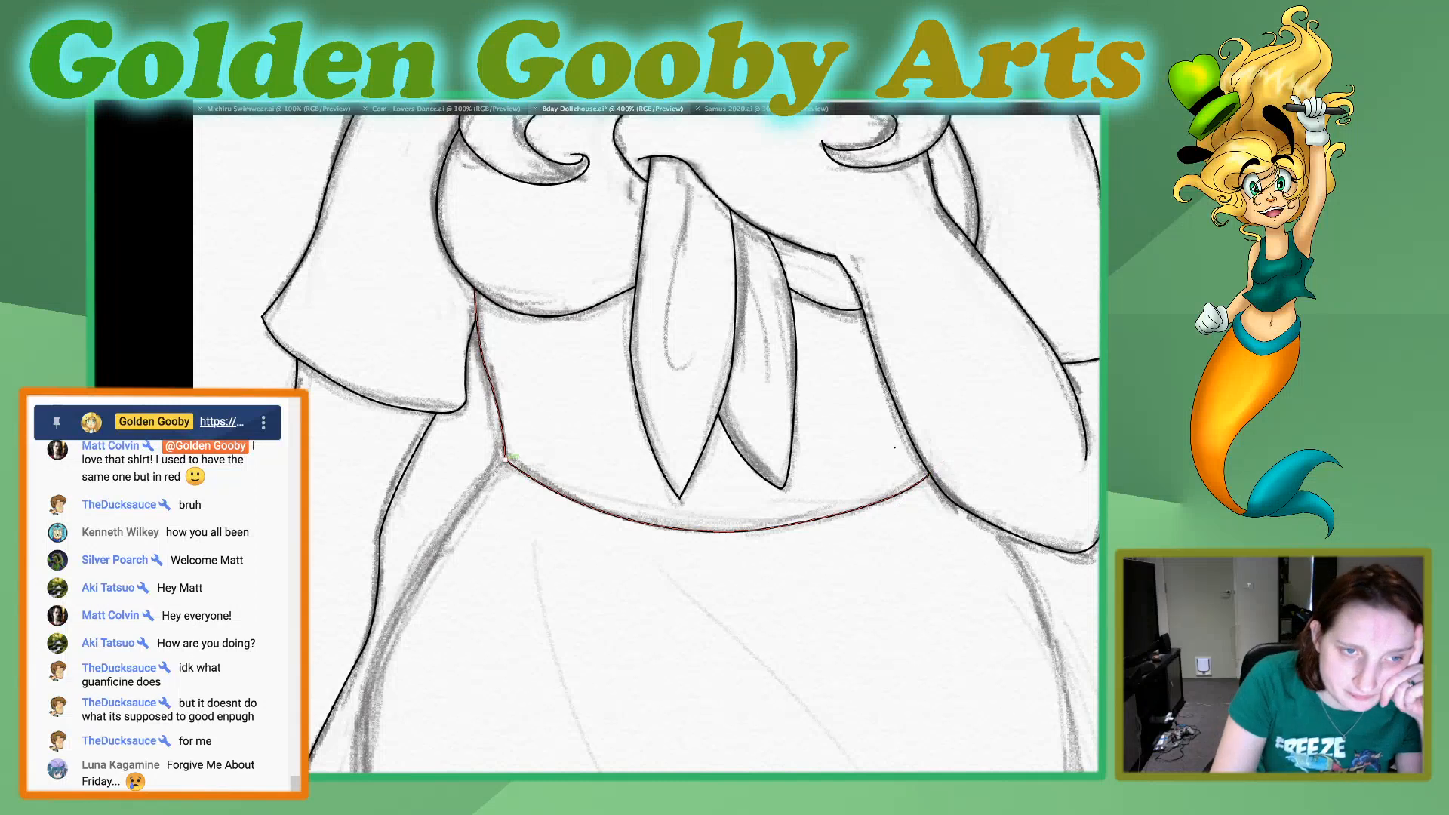
{"action": "left_click", "coordinate": [506, 459]}
{"action": "key", "text": "Left"}
{"action": "key", "text": "Left"}
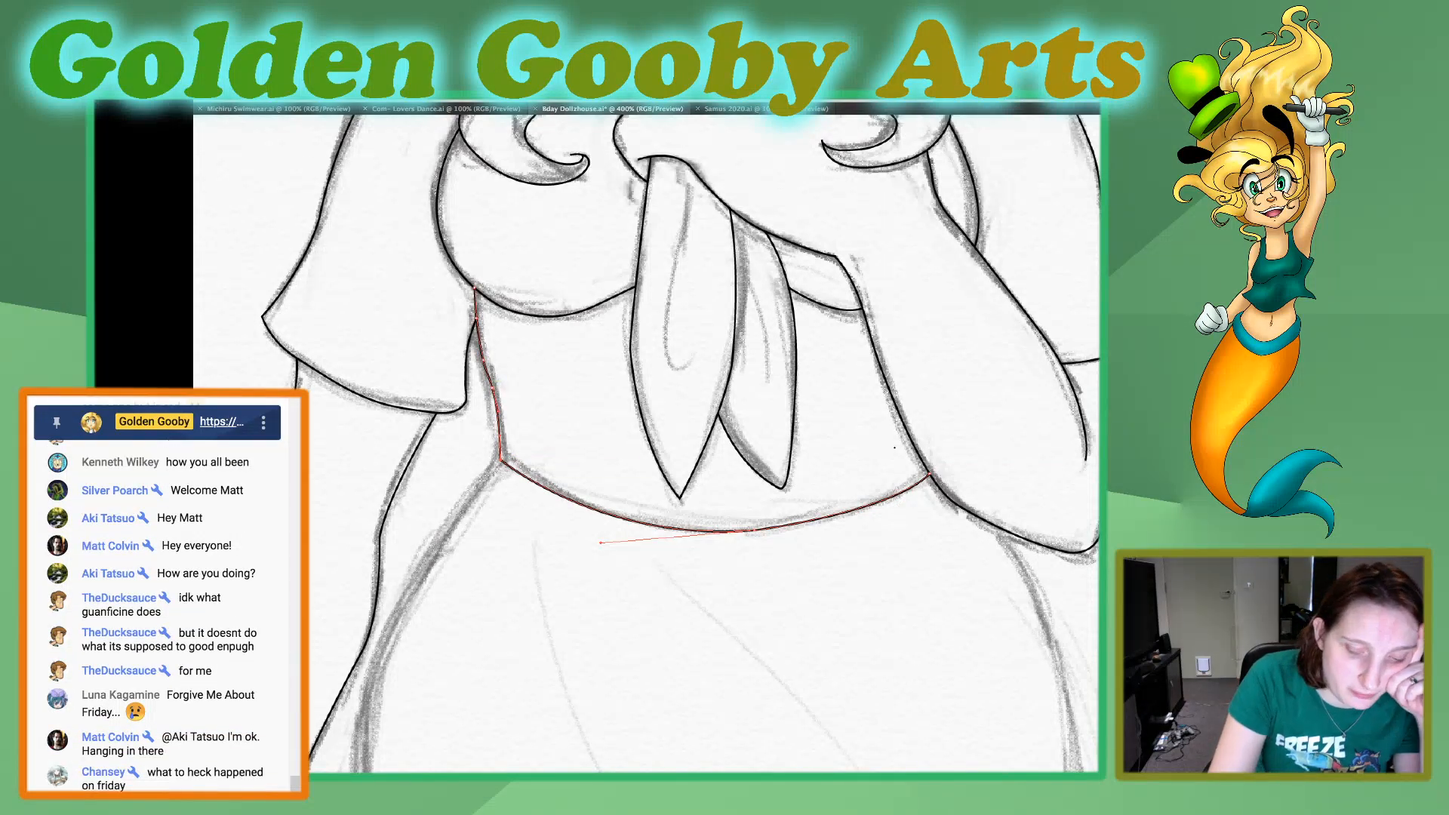
{"action": "left_click_drag", "start_coordinate": [485, 382], "coordinate": [509, 424]}
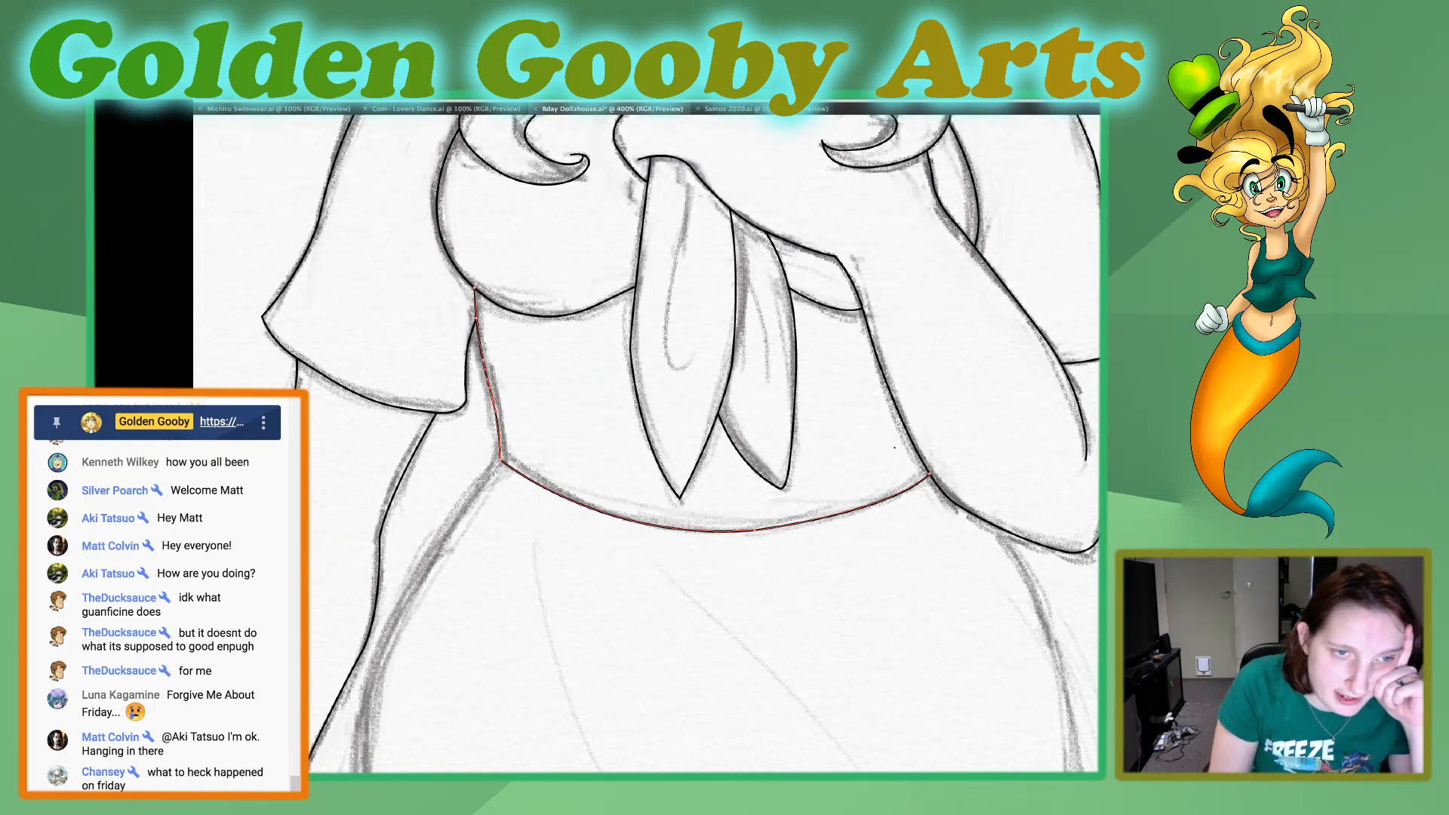
{"action": "key", "text": "super+shift+a"}
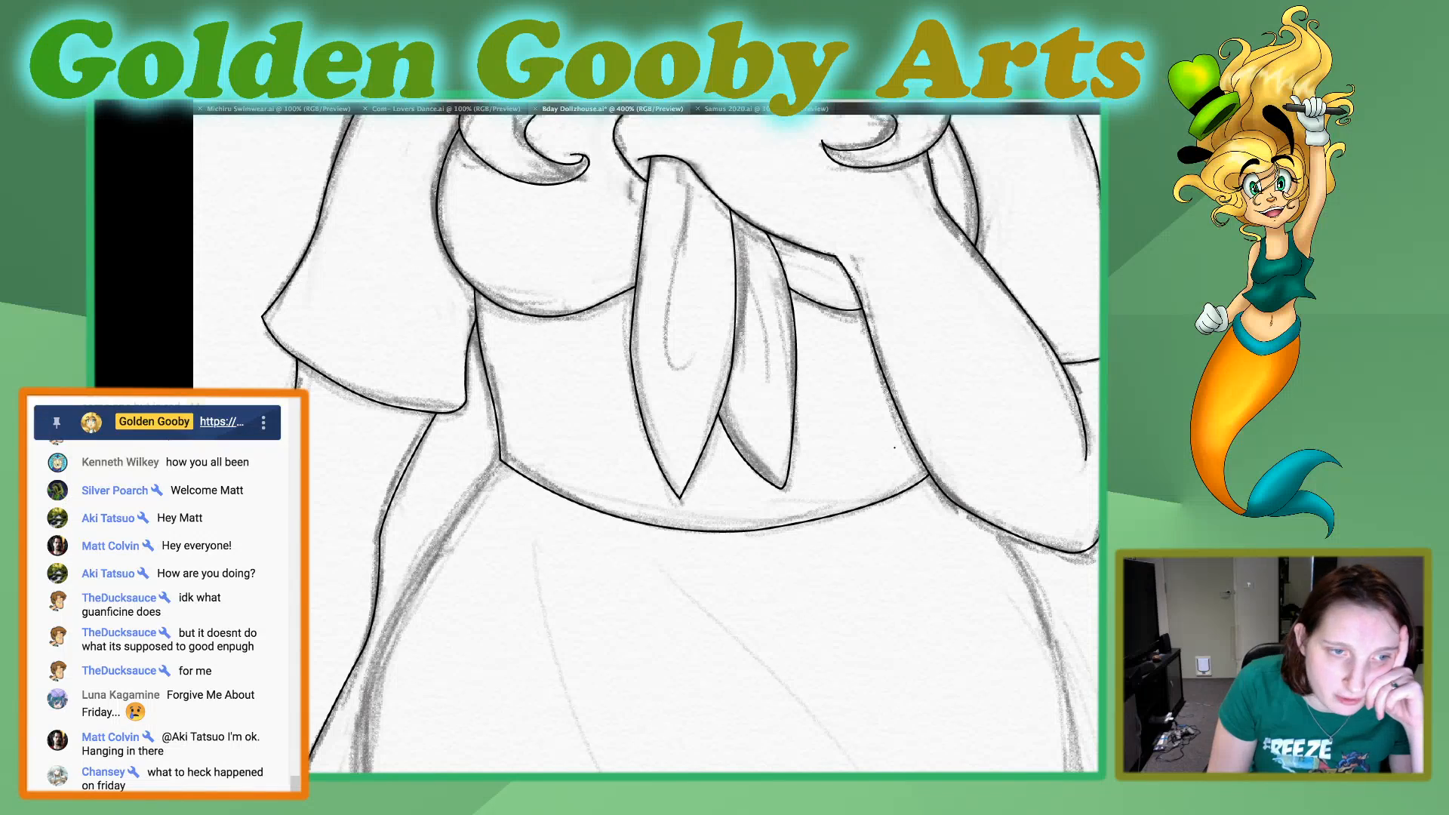
Start a new path at the waist corner and trace the skirt's side around the hip toward the narrowing above the hem.
{"action": "scroll", "coordinate": [679, 446], "scroll_direction": "down", "scroll_amount": 5}
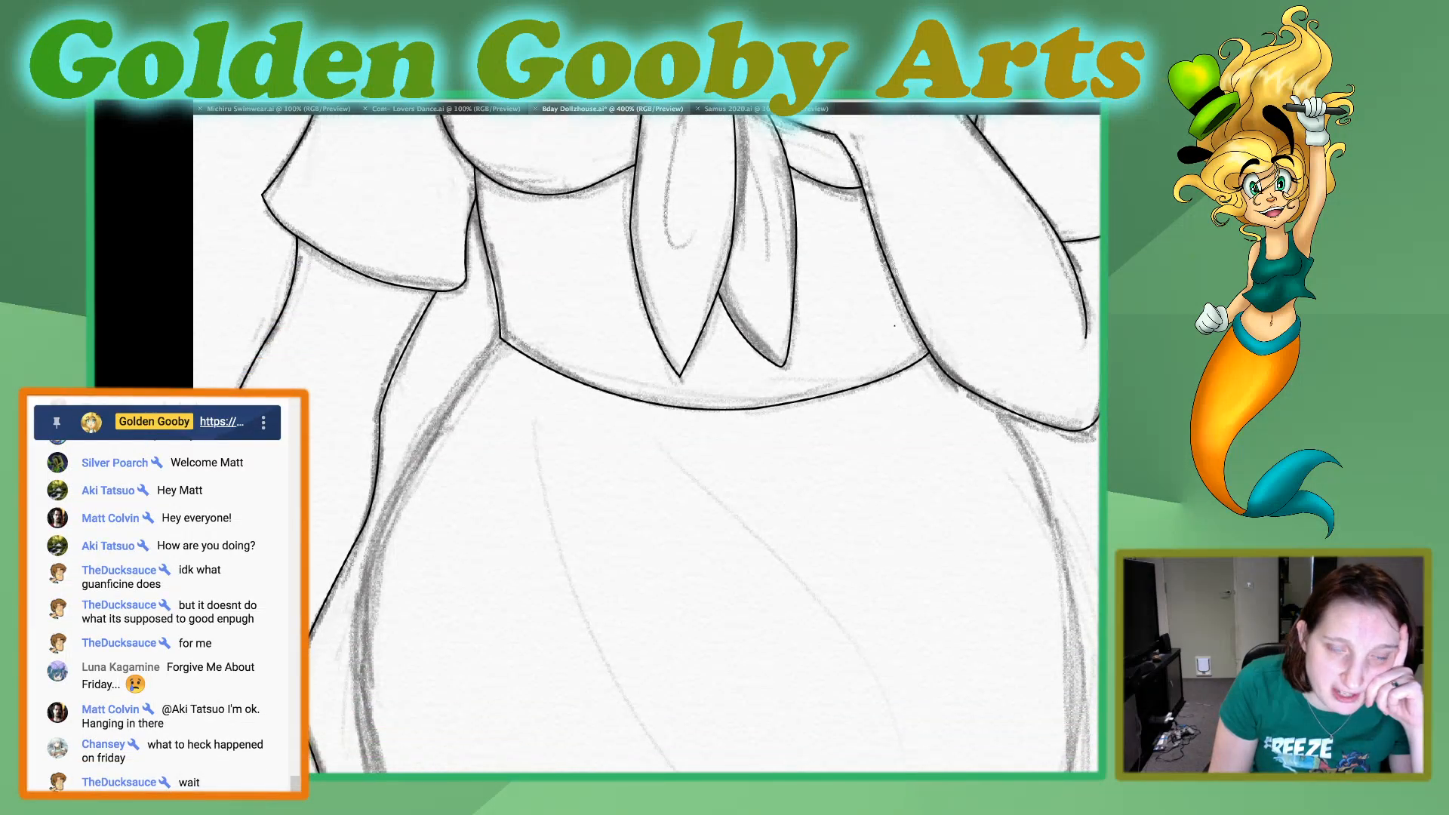
{"action": "scroll", "coordinate": [647, 444], "scroll_direction": "down", "scroll_amount": 5}
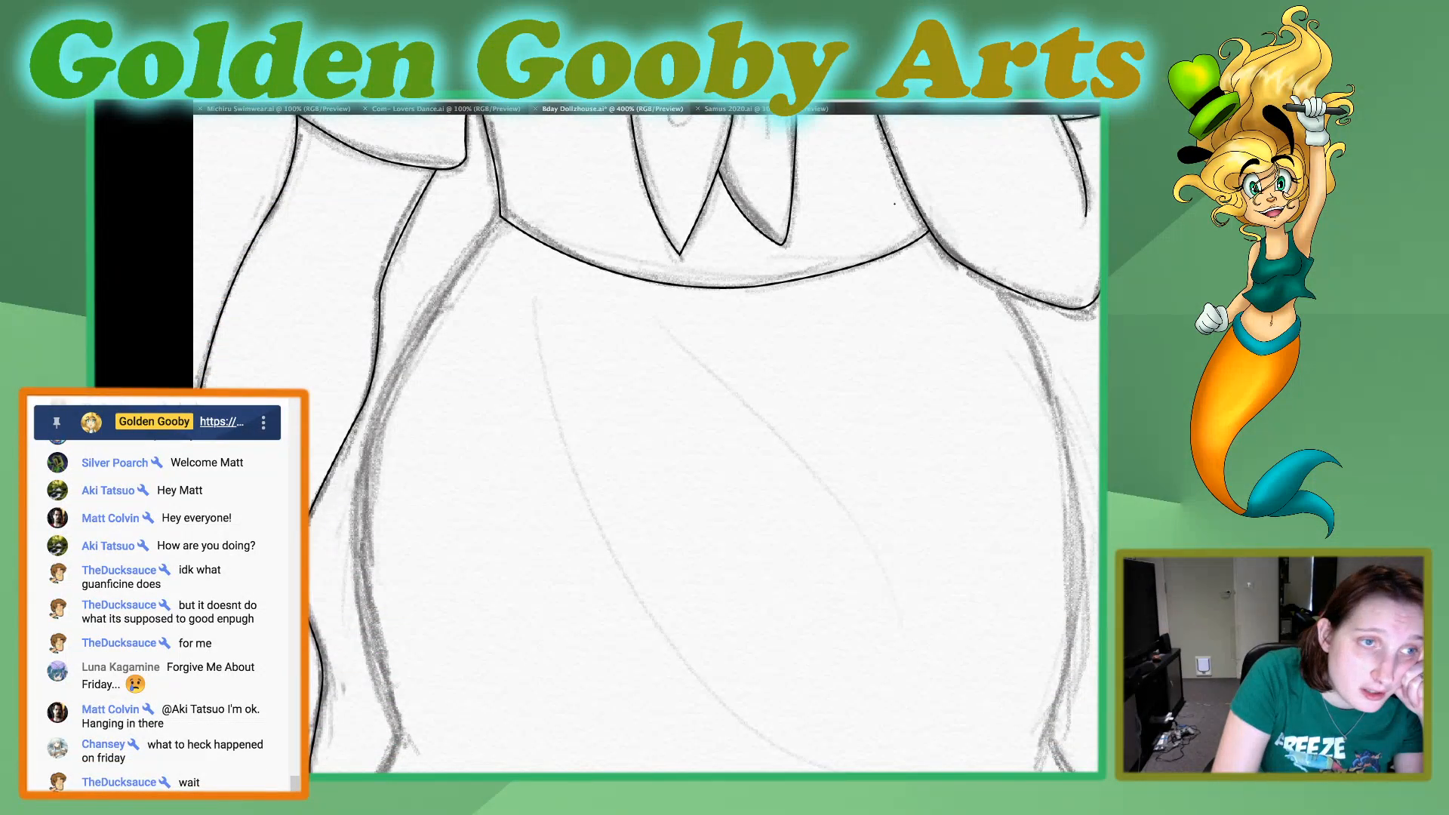
{"action": "left_click", "coordinate": [512, 214]}
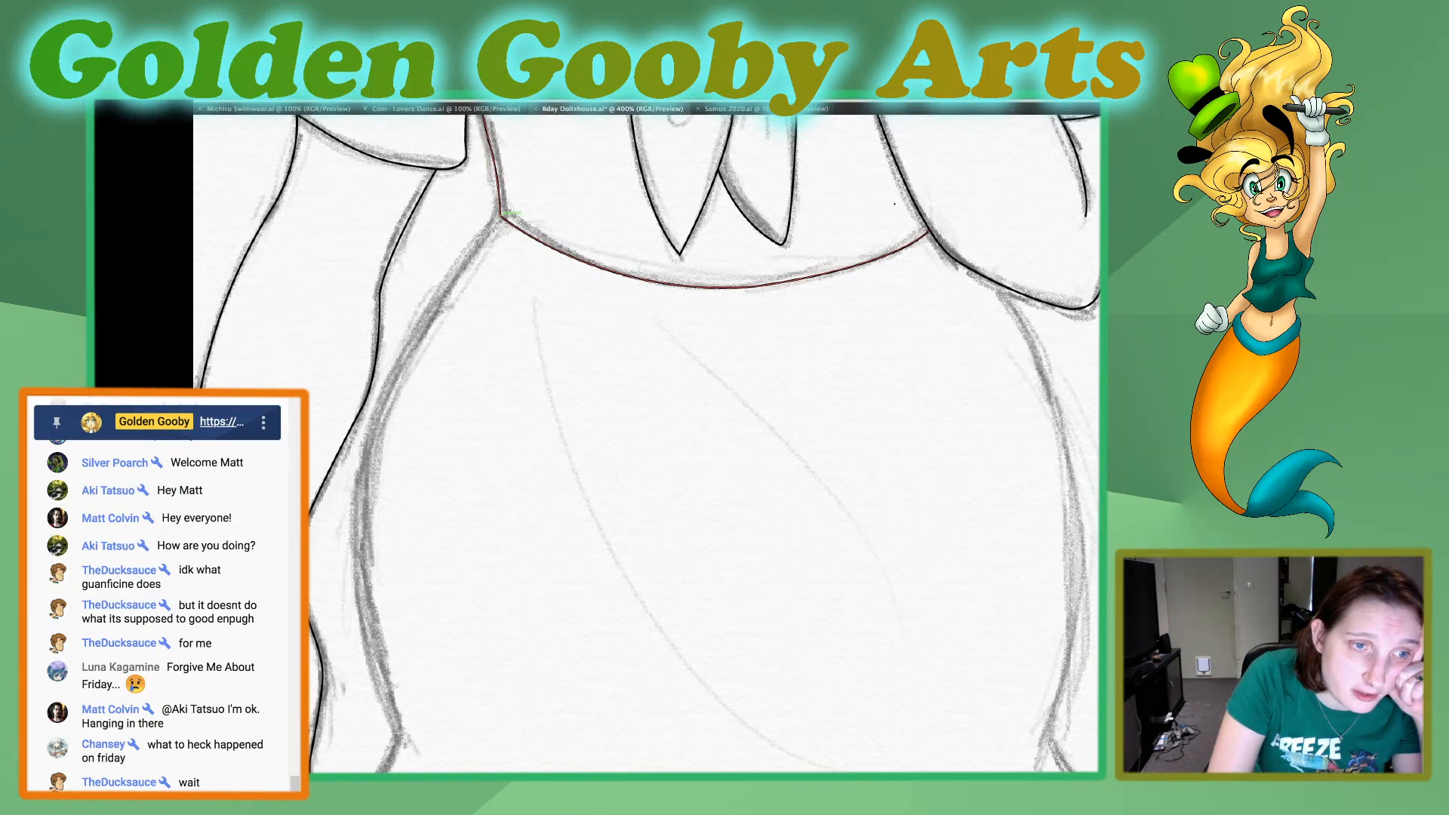
{"action": "left_click", "coordinate": [500, 217]}
{"action": "mouse_move", "coordinate": [354, 510]}
{"action": "left_mouse_down"}
{"action": "mouse_move", "coordinate": [358, 619]}
{"action": "mouse_move", "coordinate": [344, 656]}
{"action": "mouse_move", "coordinate": [390, 694]}
{"action": "mouse_move", "coordinate": [399, 733]}
{"action": "left_mouse_up"}
{"action": "left_click", "coordinate": [355, 509]}
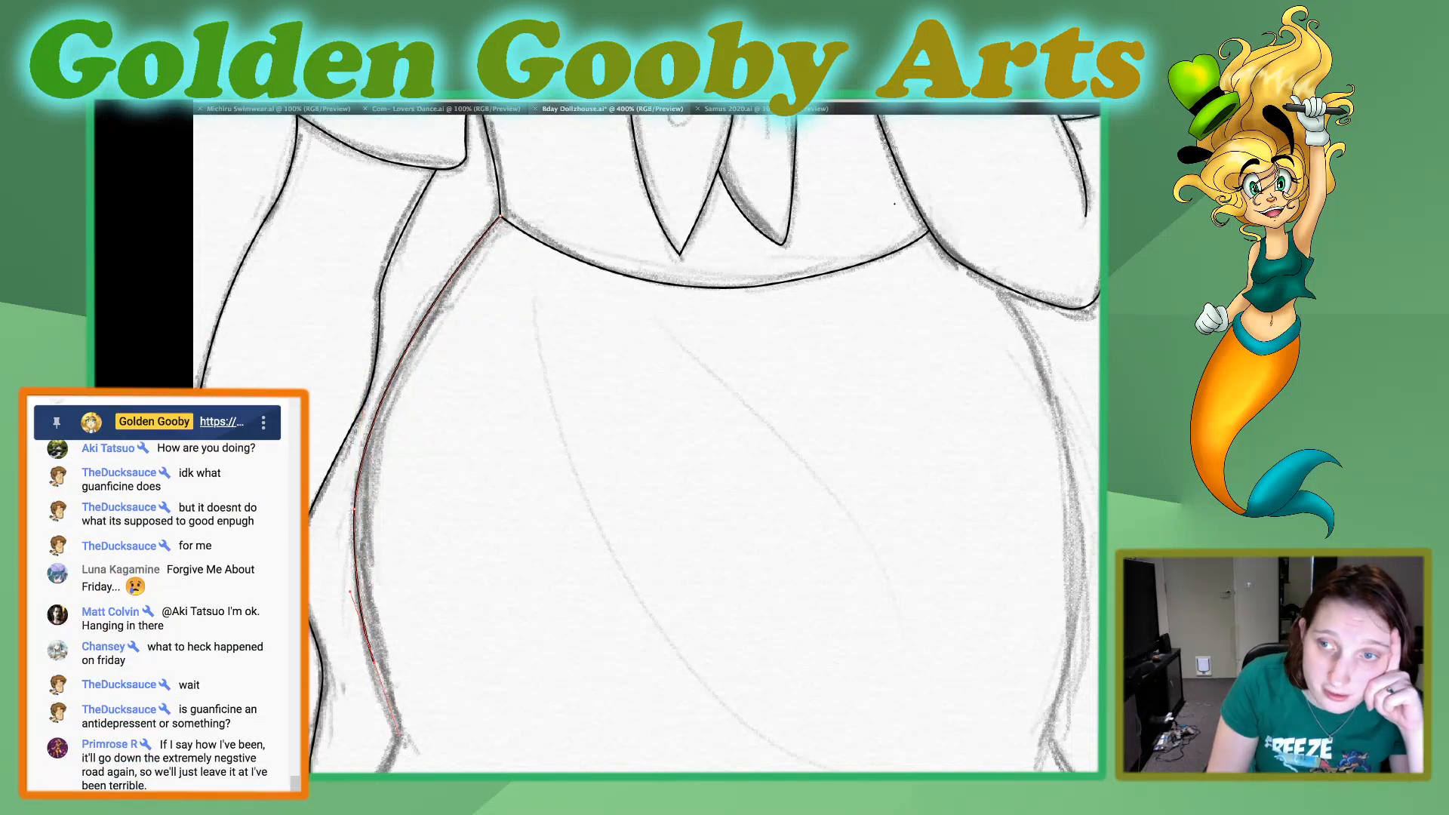
Continue the skirt outline through the narrowing above the hem and curve it out to the flared hem's pointed corner.
{"action": "scroll", "coordinate": [648, 444], "scroll_direction": "down", "scroll_amount": 4}
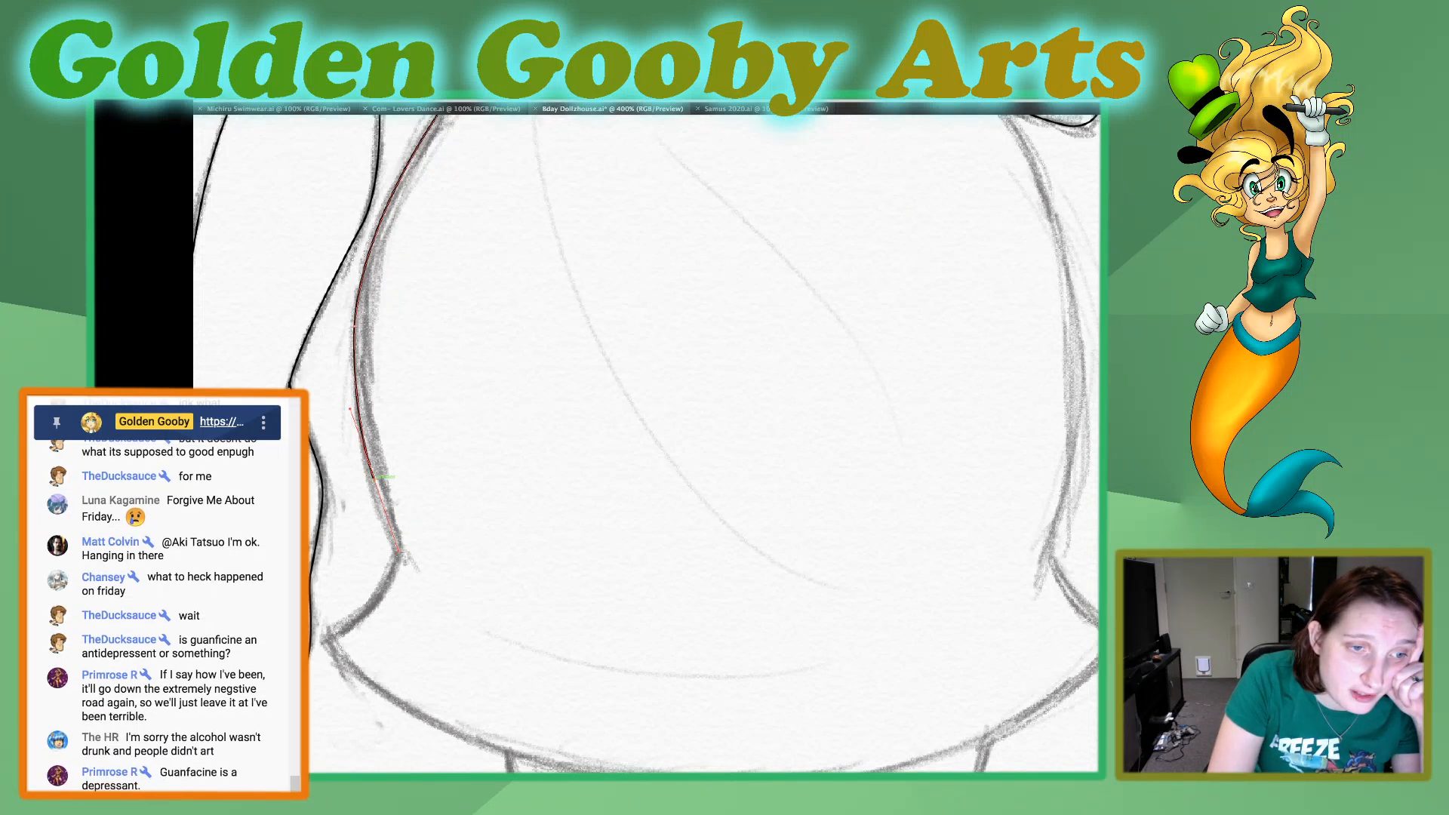
{"action": "left_click", "coordinate": [373, 479]}
{"action": "left_click", "coordinate": [399, 558]}
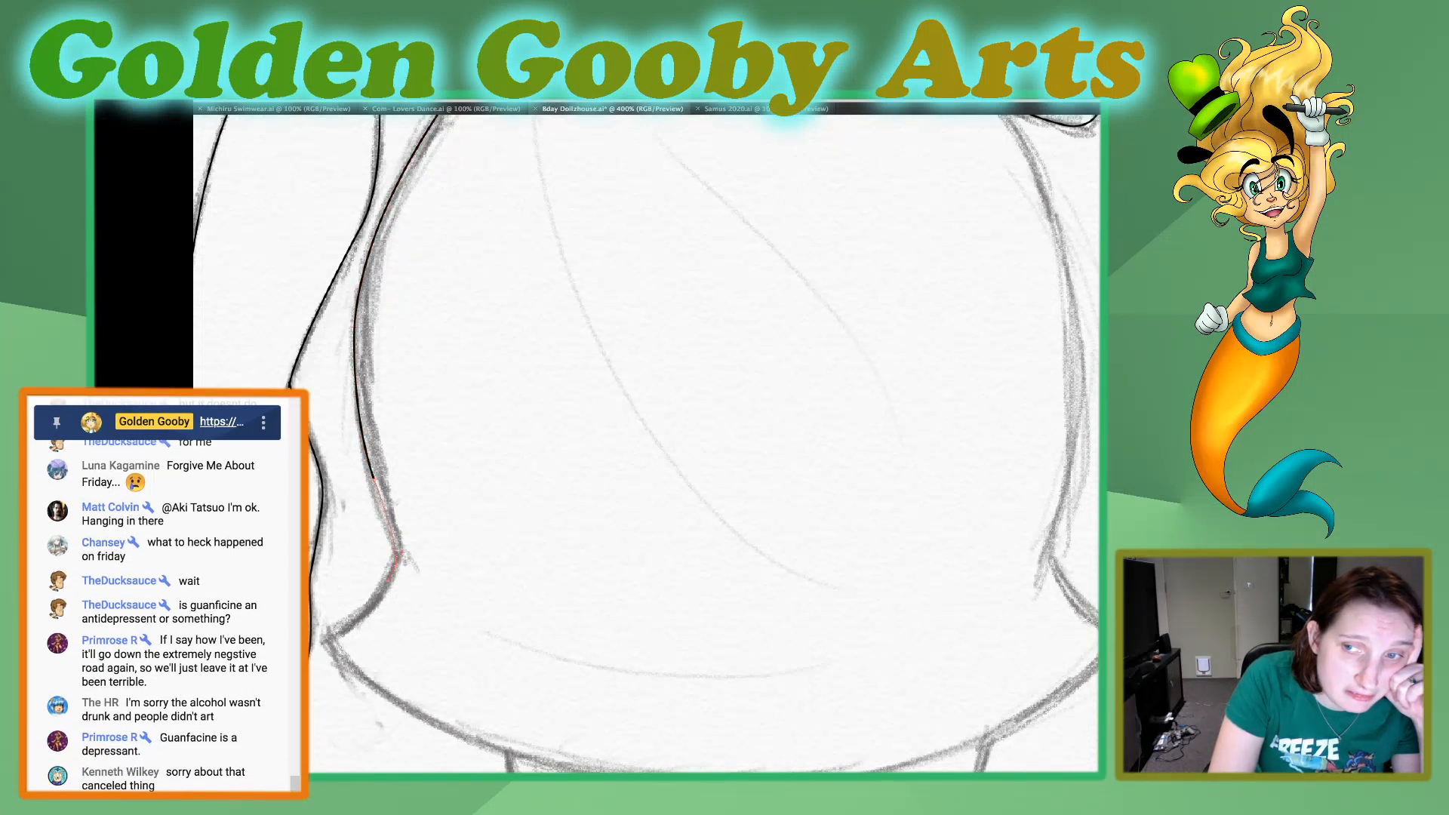
{"action": "left_click_drag", "start_coordinate": [396, 562], "coordinate": [388, 581]}
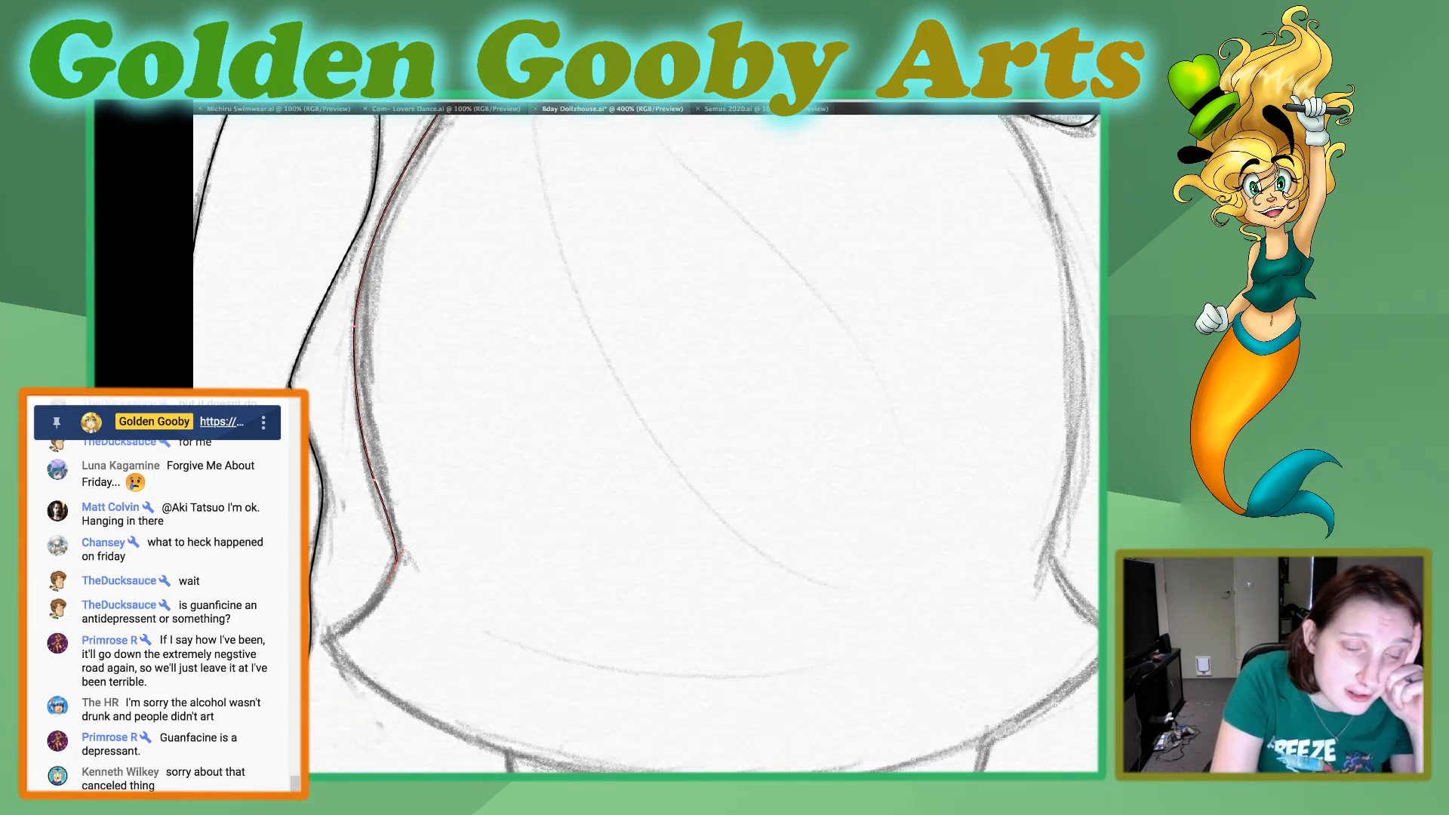
{"action": "key", "text": "ctrl+z"}
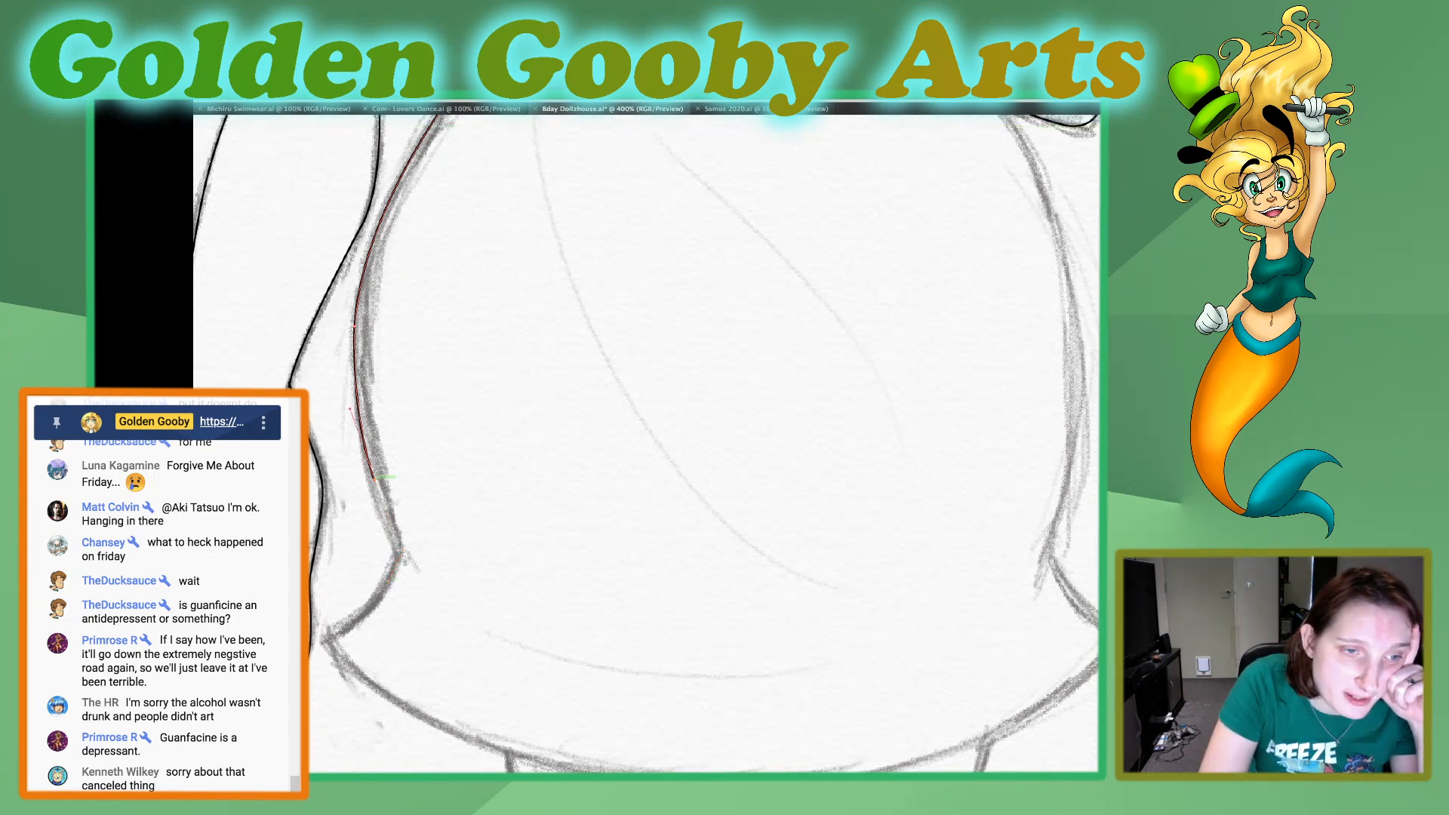
{"action": "left_click", "coordinate": [398, 558]}
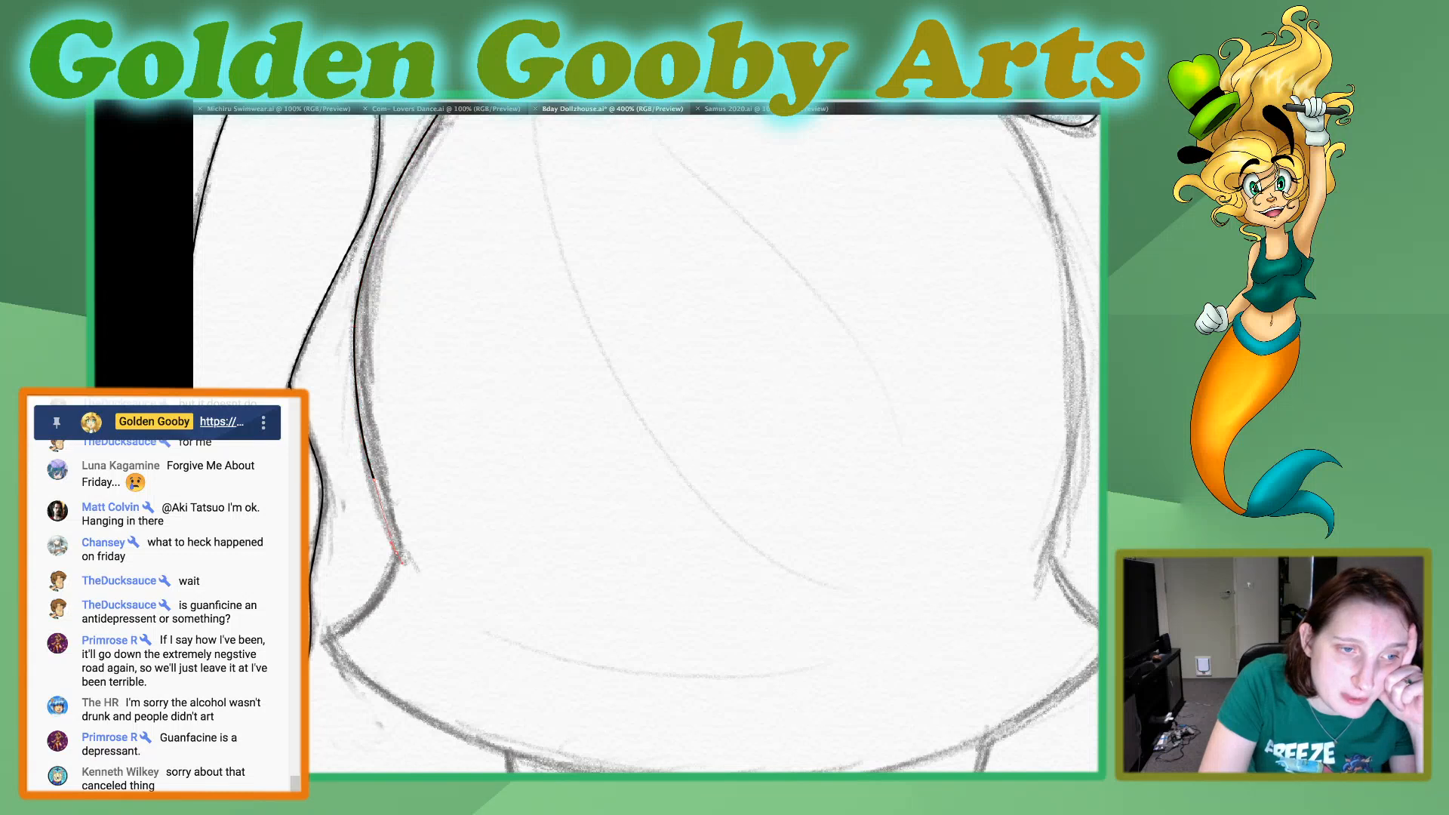
{"action": "left_click_drag", "start_coordinate": [400, 573], "coordinate": [399, 577]}
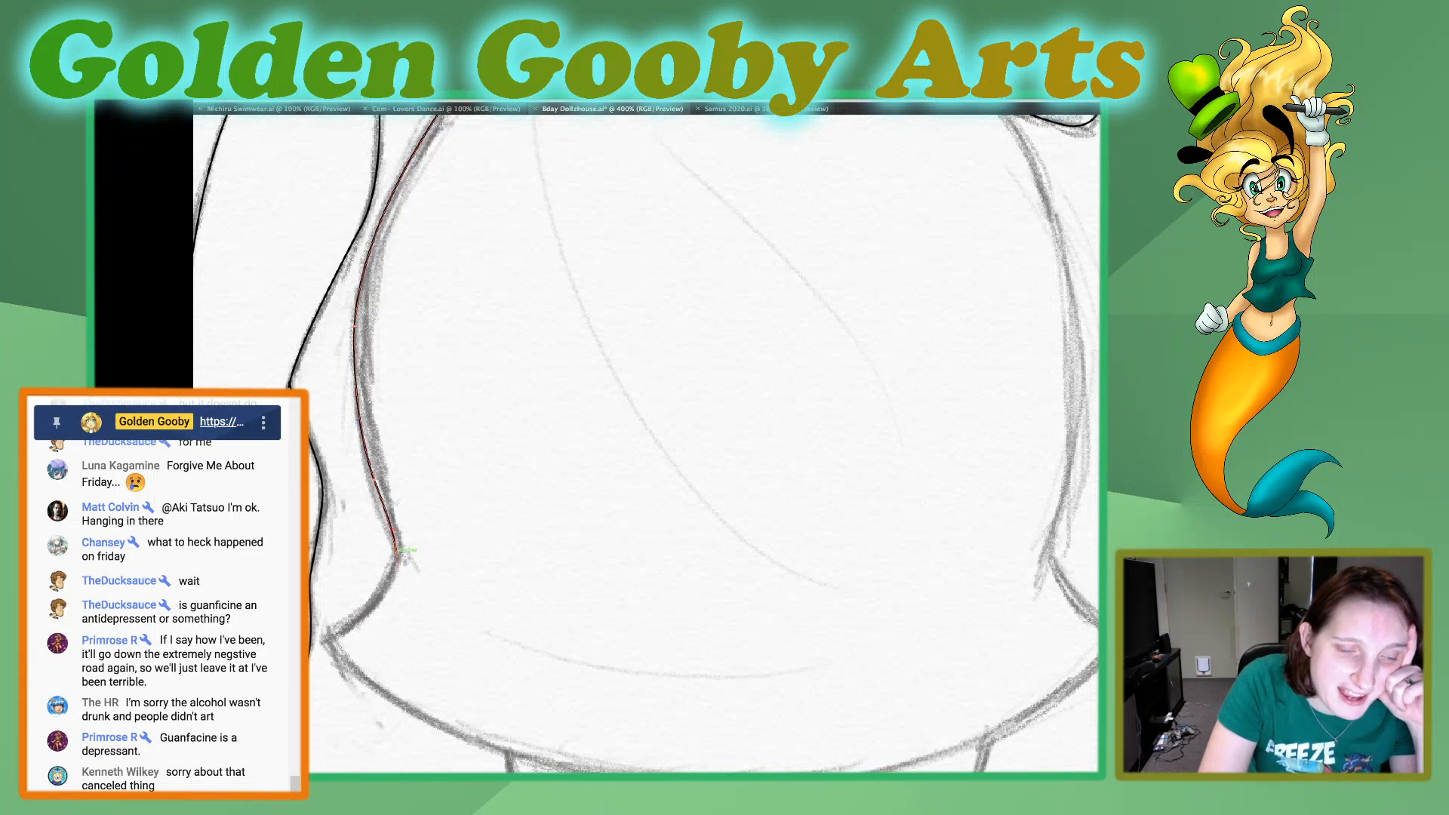
{"action": "mouse_move", "coordinate": [329, 636]}
{"action": "left_mouse_down"}
{"action": "mouse_move", "coordinate": [288, 637]}
{"action": "mouse_move", "coordinate": [269, 659]}
{"action": "left_mouse_up"}
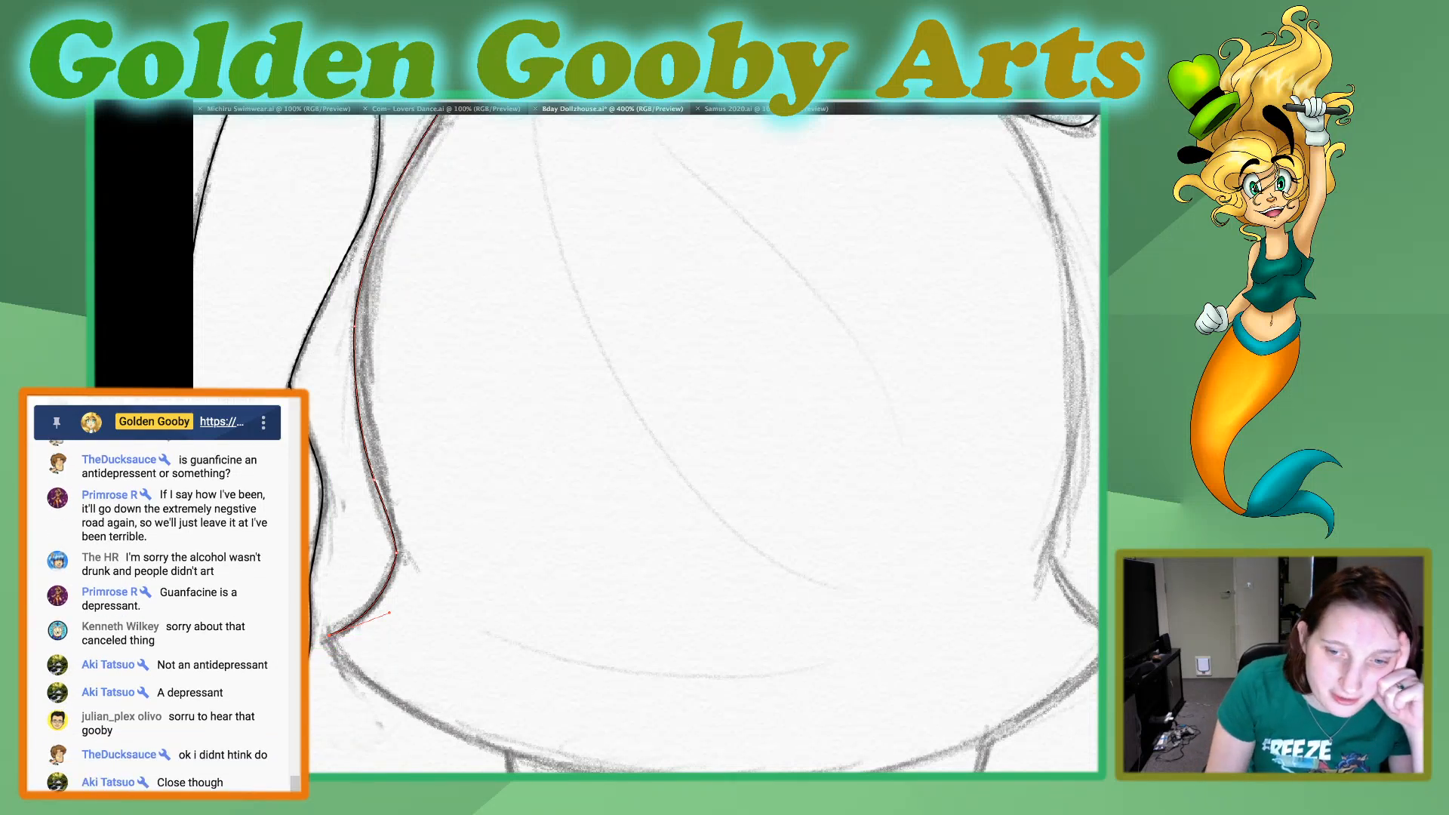
Trace the skirt's bottom hem as a wide curve to the opposite pointed corner and make that anchor a sharp corner.
{"action": "scroll", "coordinate": [769, 681], "scroll_direction": "down", "scroll_amount": 3}
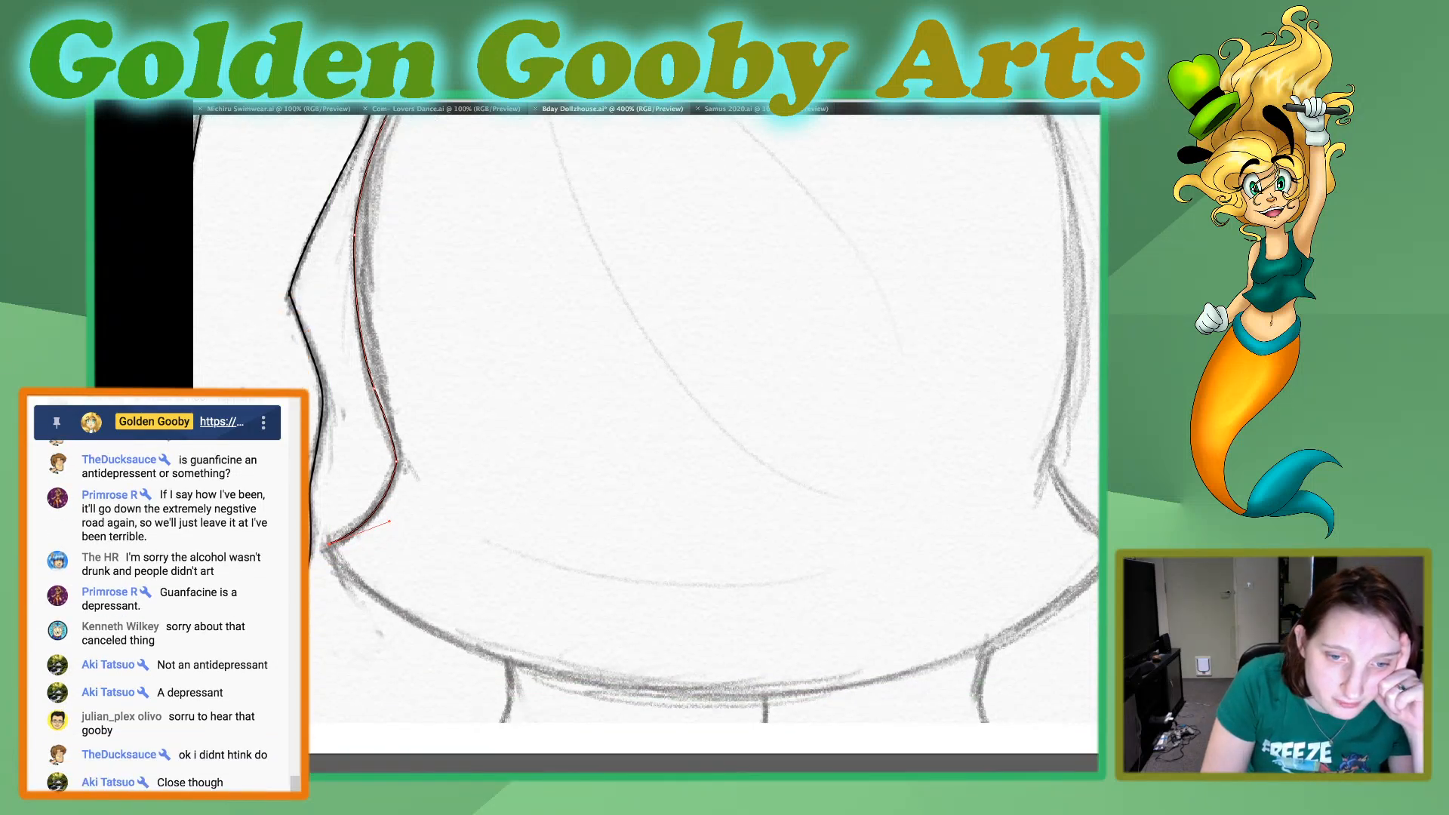
{"action": "left_click_drag", "start_coordinate": [744, 680], "coordinate": [1094, 696]}
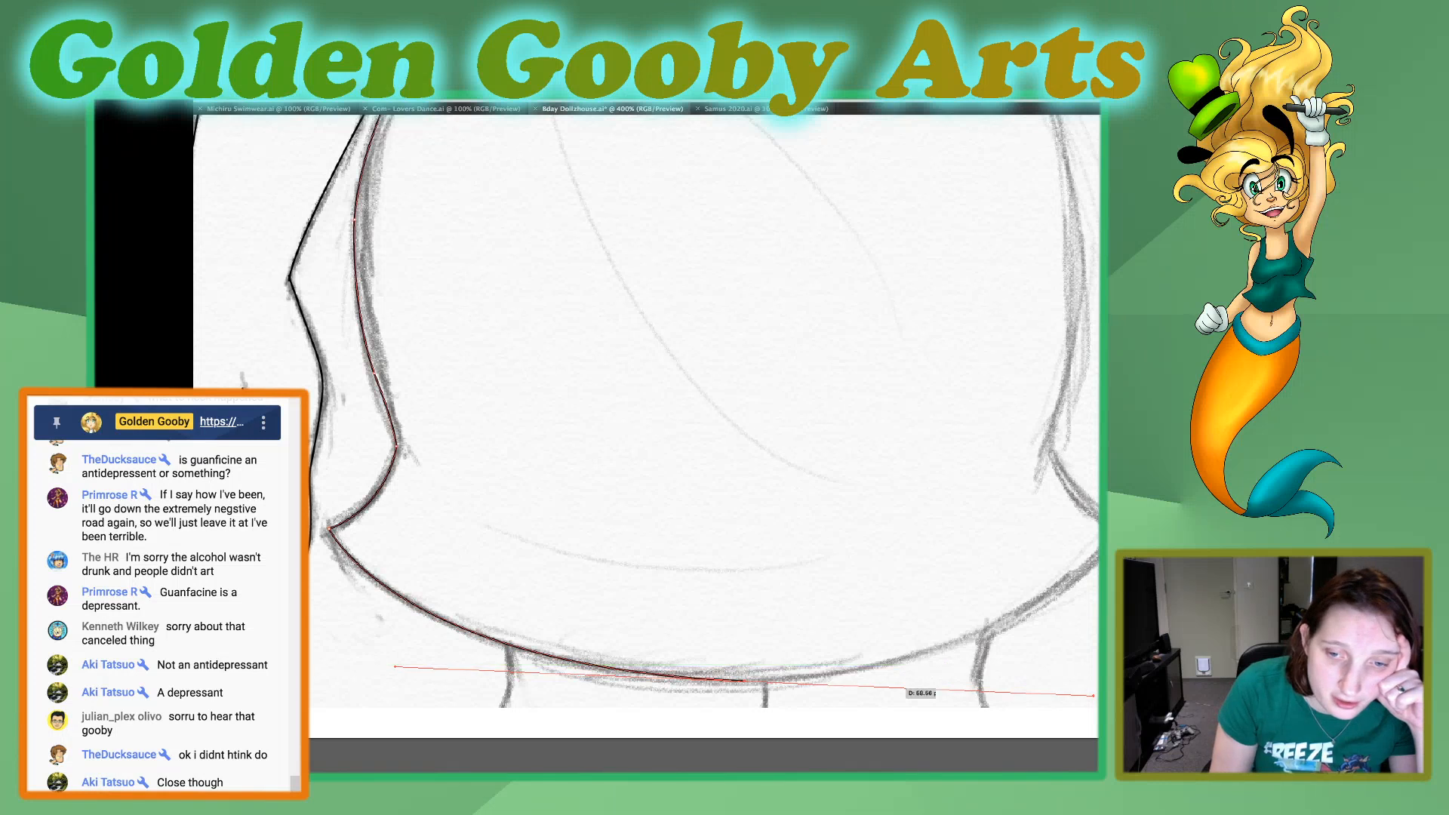
{"action": "scroll", "coordinate": [646, 411], "scroll_direction": "right", "scroll_amount": 5}
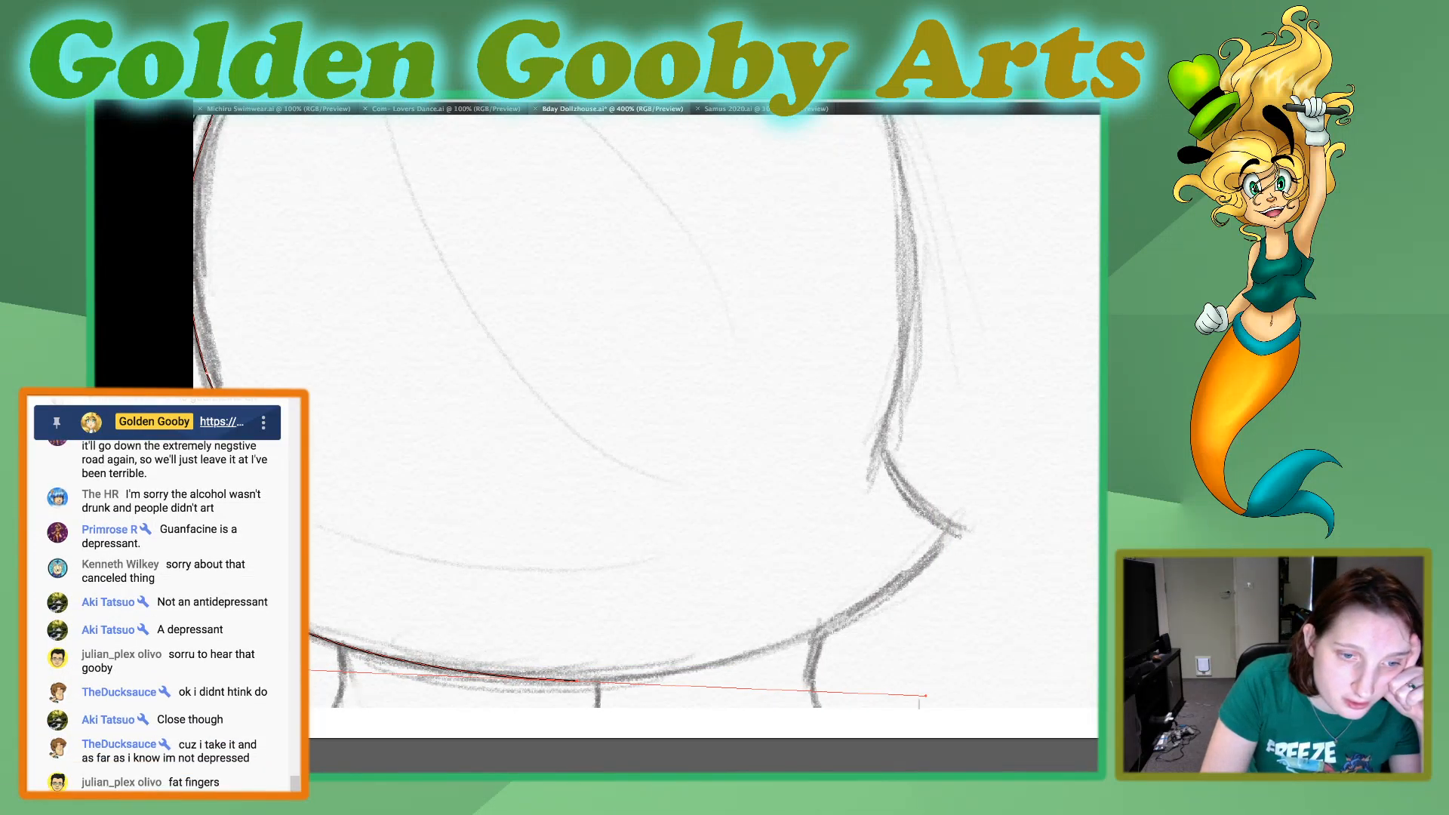
{"action": "left_click", "coordinate": [577, 679]}
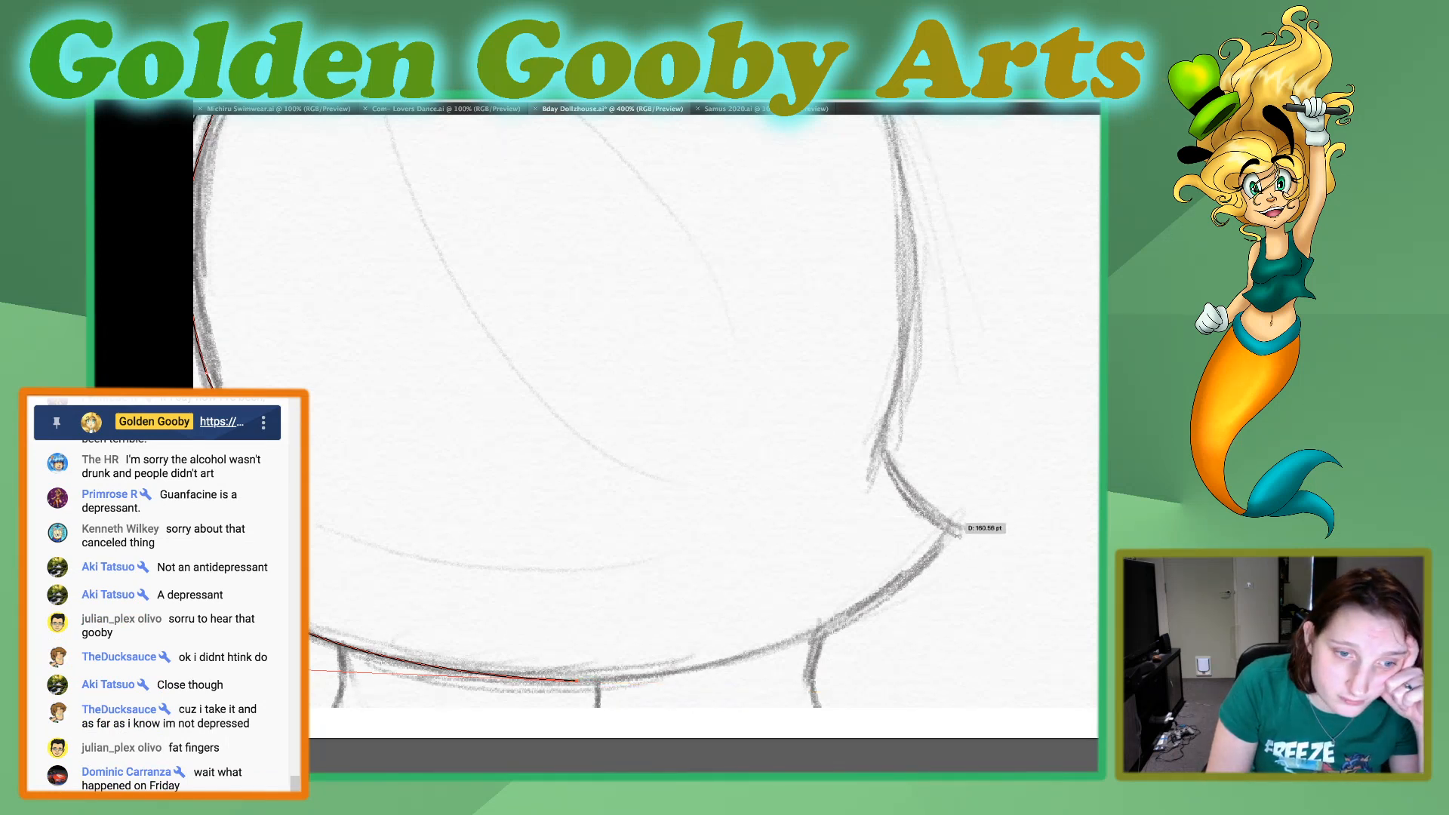
{"action": "left_click_drag", "start_coordinate": [953, 522], "coordinate": [1054, 366]}
{"action": "left_click", "coordinate": [953, 521]}
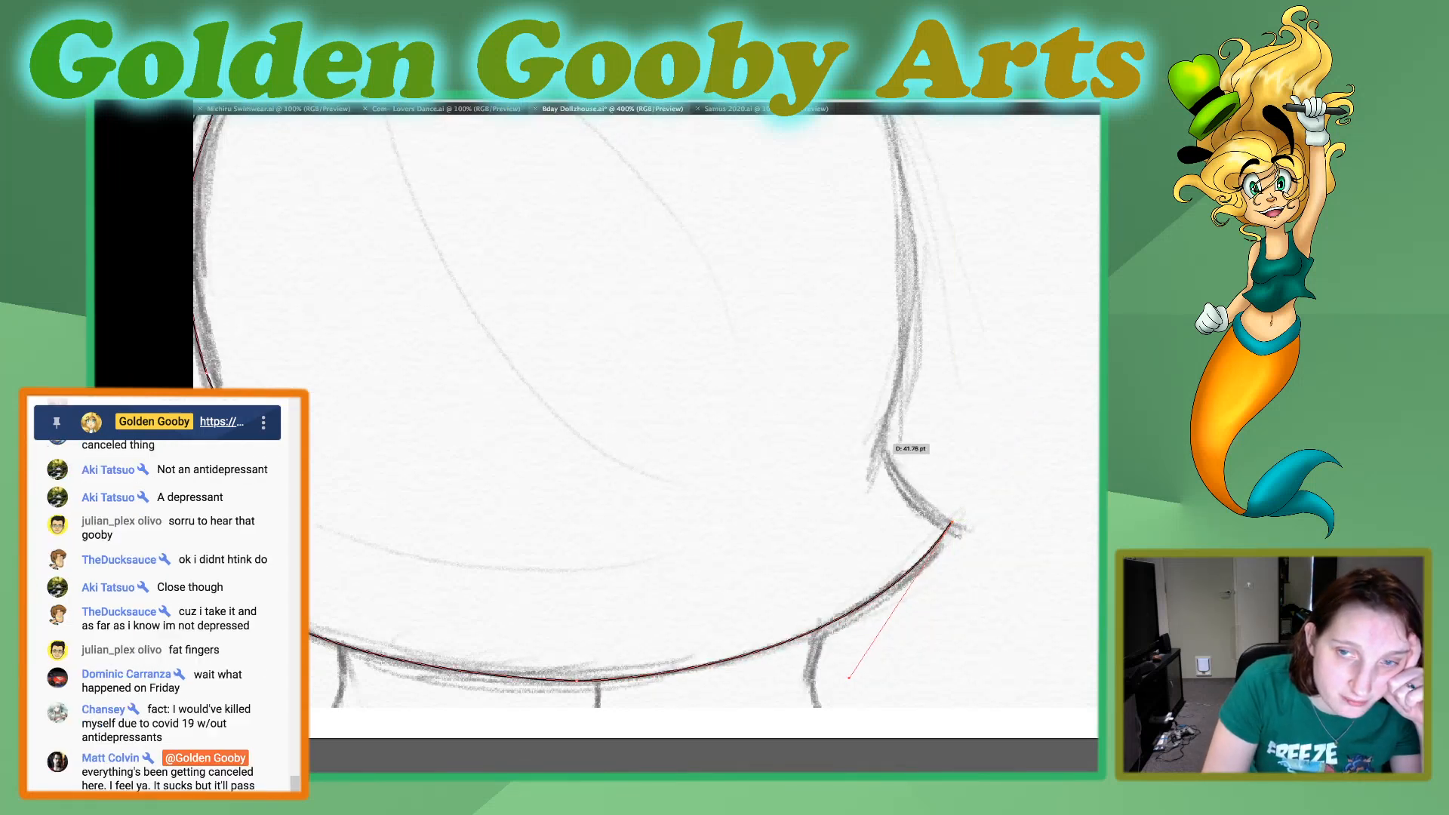
Continue the outline from the hem corner to the sharp notch above it and up the hip to the bent arm's outline.
{"action": "left_click_drag", "start_coordinate": [877, 440], "coordinate": [863, 363]}
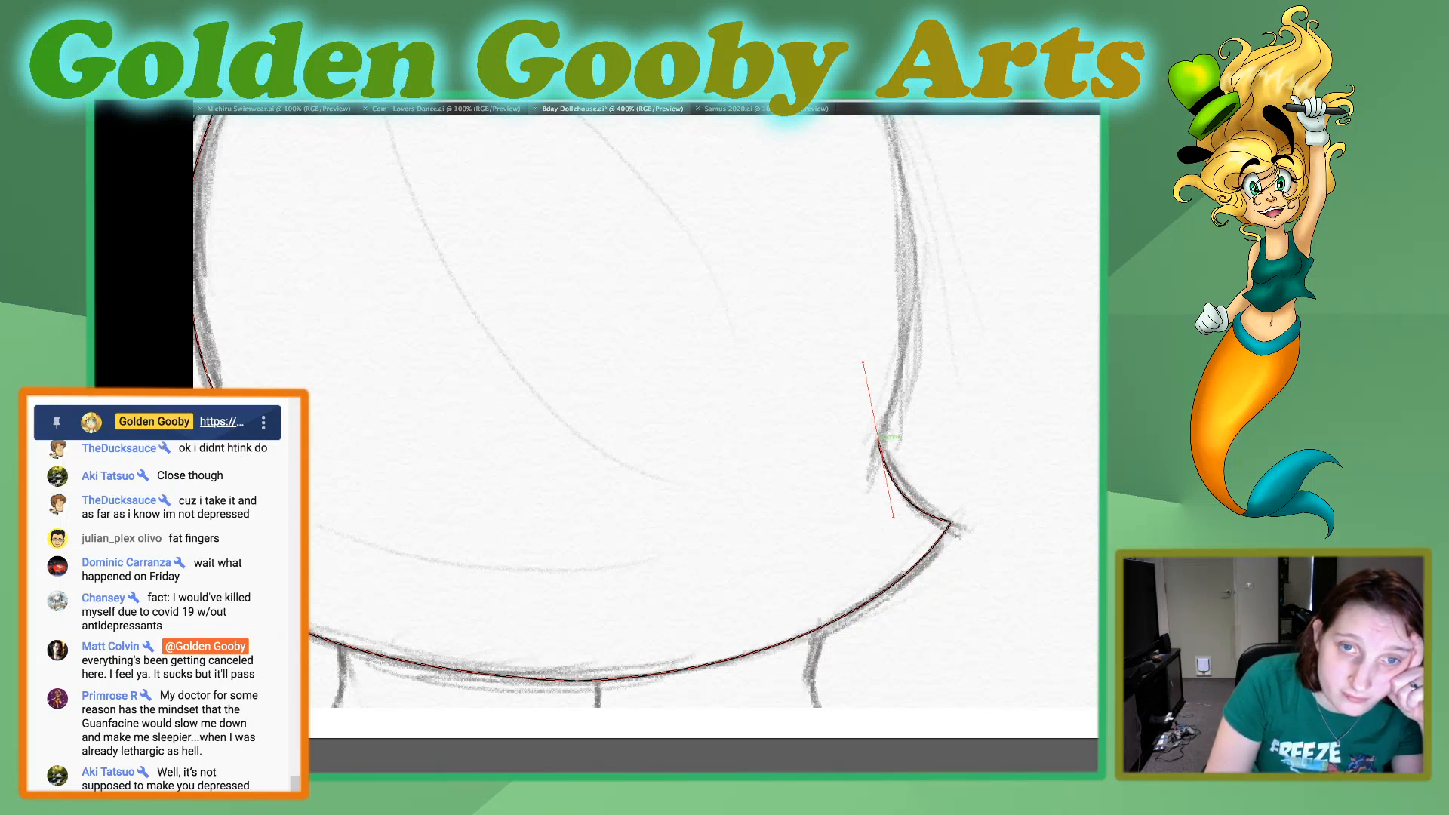
{"action": "left_click", "coordinate": [879, 438]}
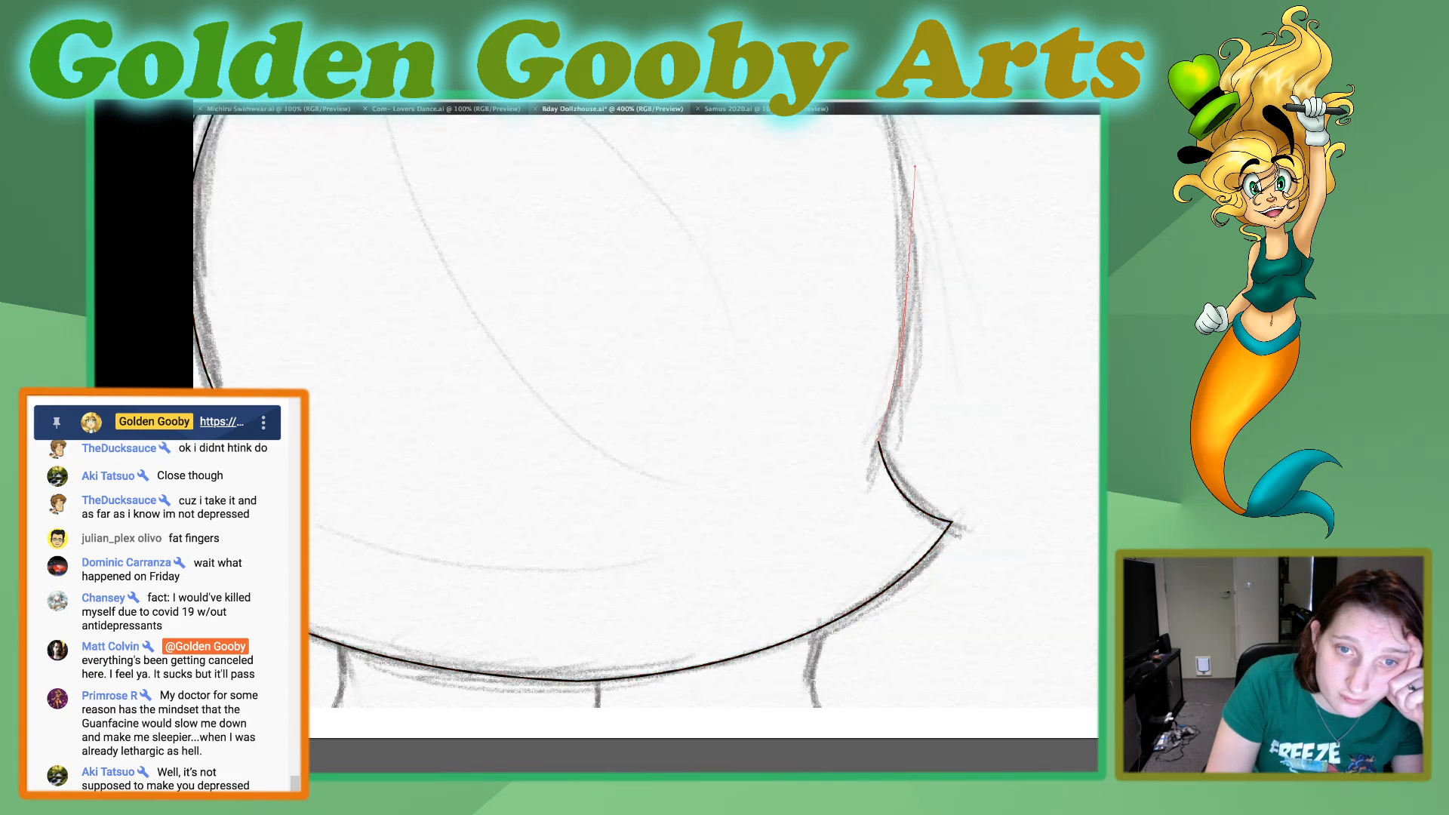
{"action": "left_click", "coordinate": [912, 168]}
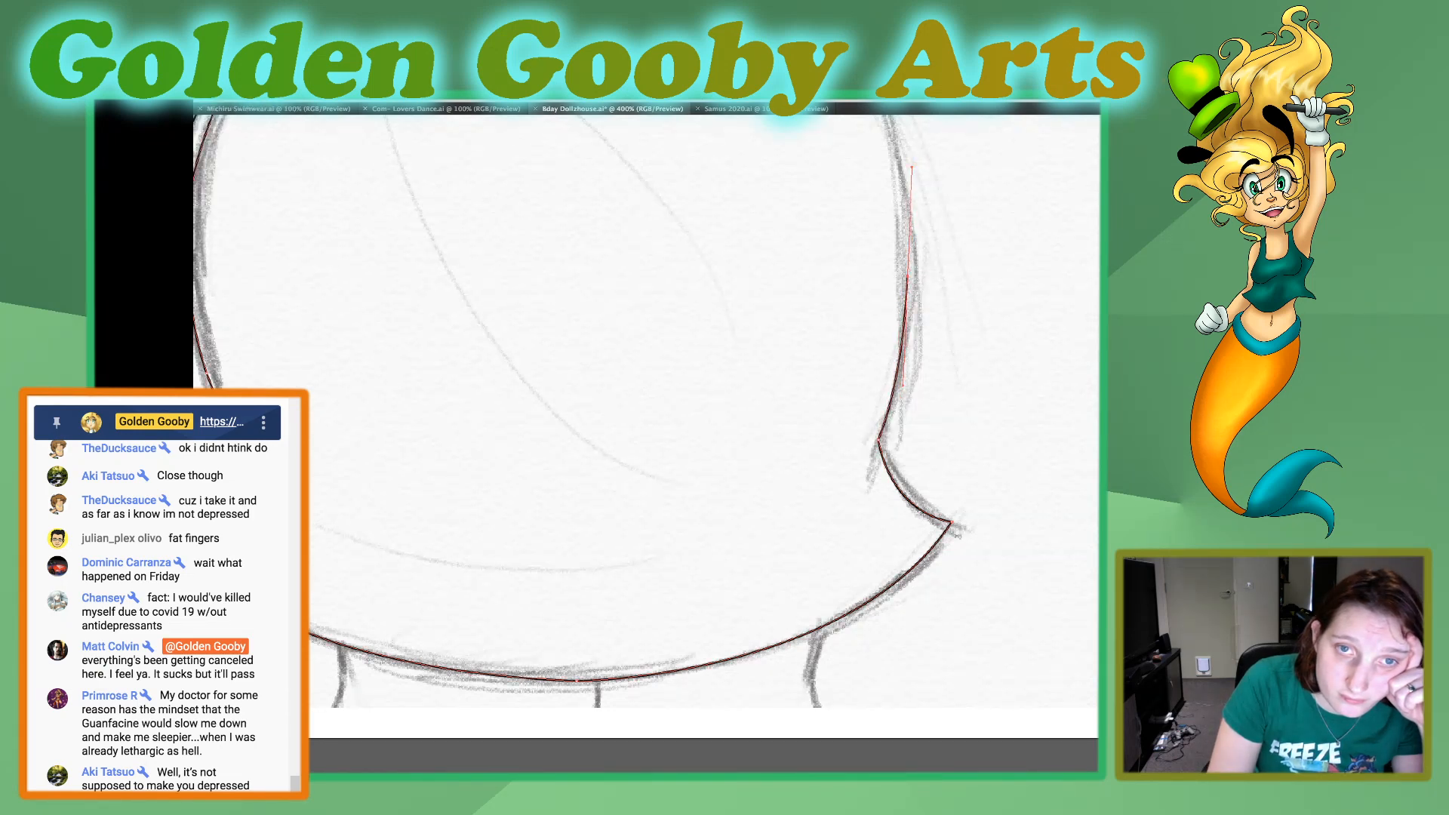
{"action": "scroll", "coordinate": [913, 498], "scroll_direction": "up", "scroll_amount": 5}
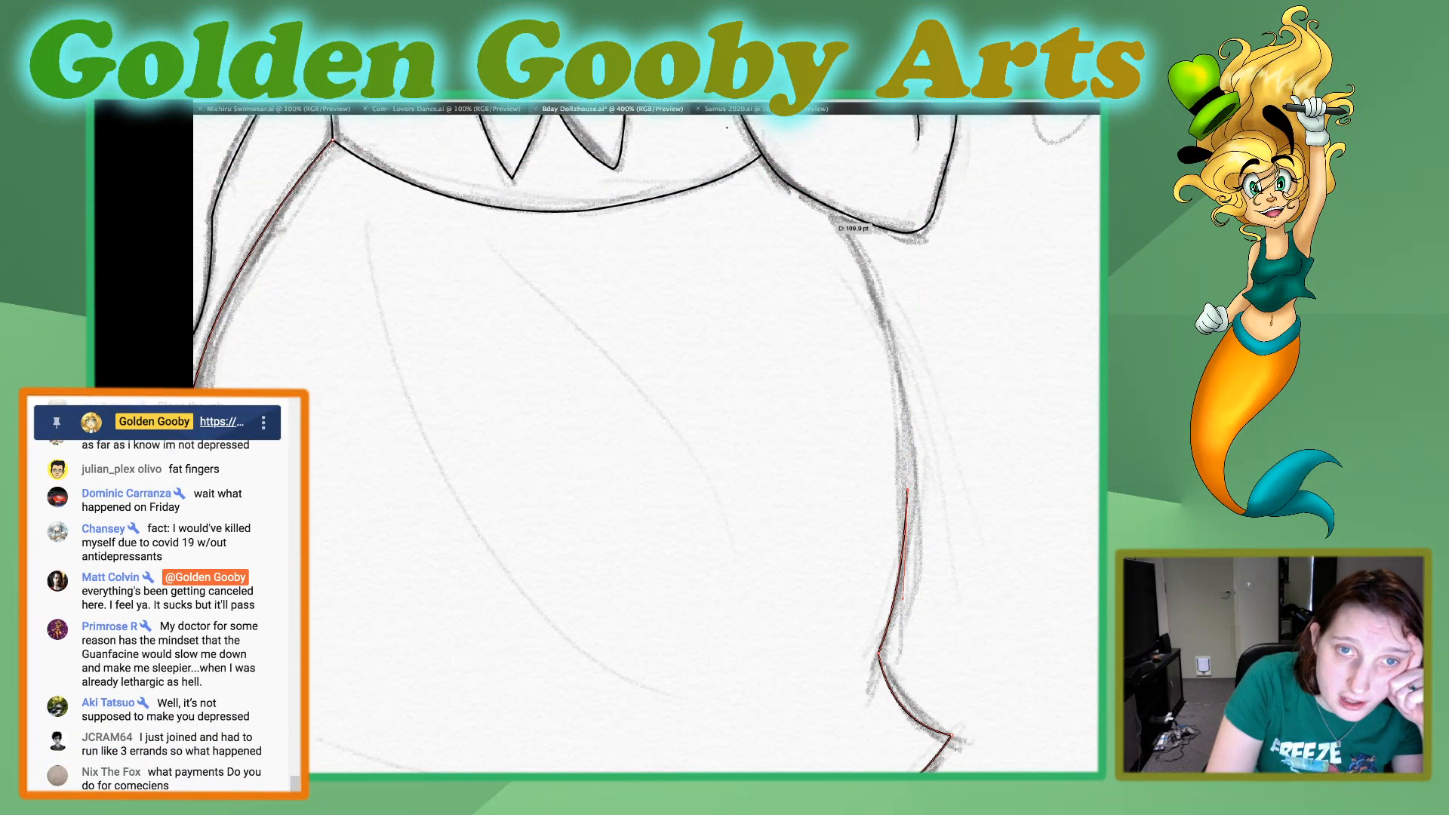
{"action": "mouse_move", "coordinate": [830, 207]}
{"action": "left_mouse_down"}
{"action": "mouse_move", "coordinate": [755, 143]}
{"action": "mouse_move", "coordinate": [756, 277]}
{"action": "mouse_move", "coordinate": [734, 280]}
{"action": "mouse_move", "coordinate": [742, 268]}
{"action": "left_mouse_up"}
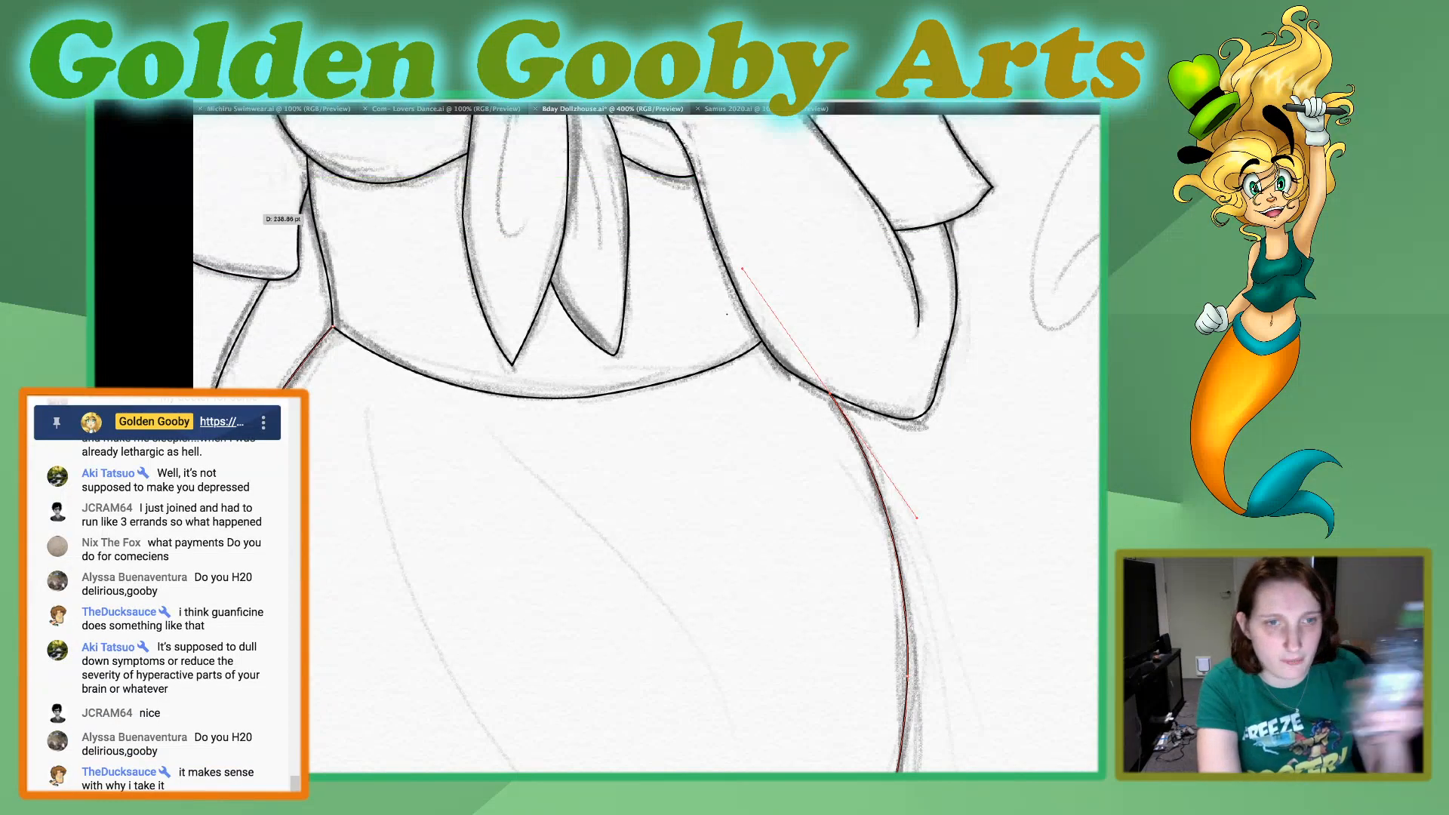
Undo the stray segment drawn across the waist and deselect the skirt outline.
{"action": "left_click", "coordinate": [247, 239]}
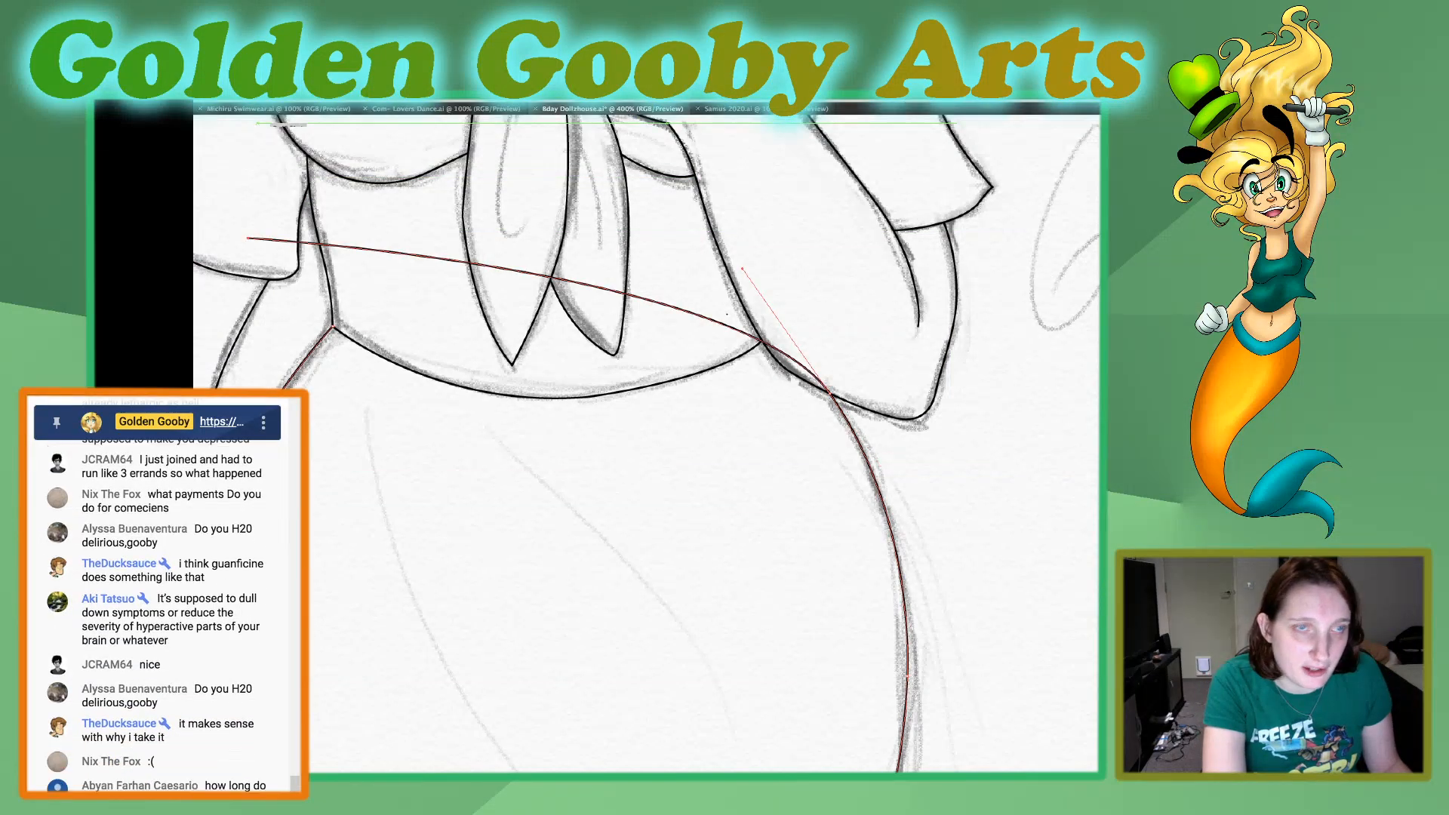
{"action": "key", "text": "ctrl+z"}
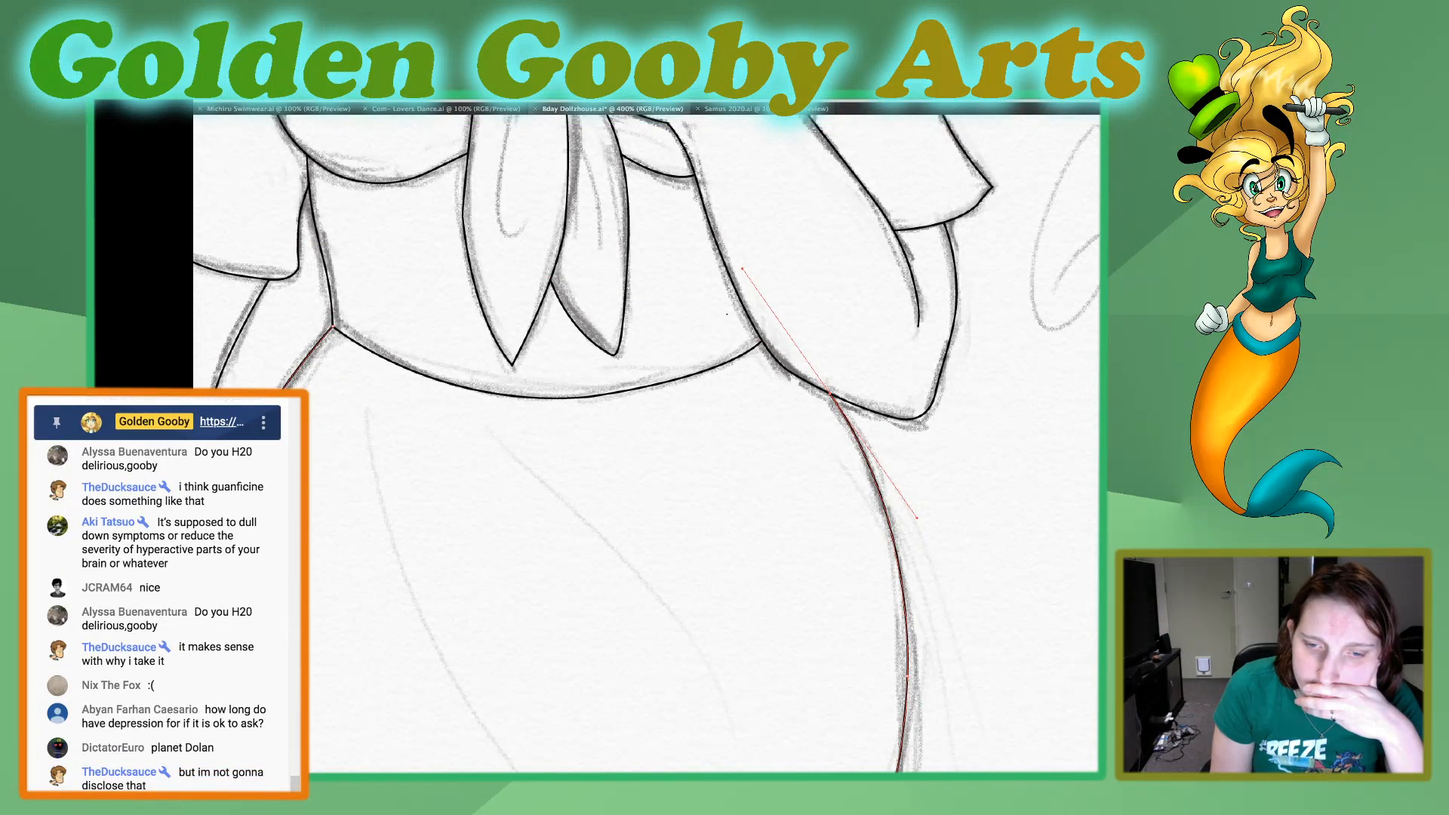
{"action": "scroll", "coordinate": [648, 443], "scroll_direction": "down", "scroll_amount": 5}
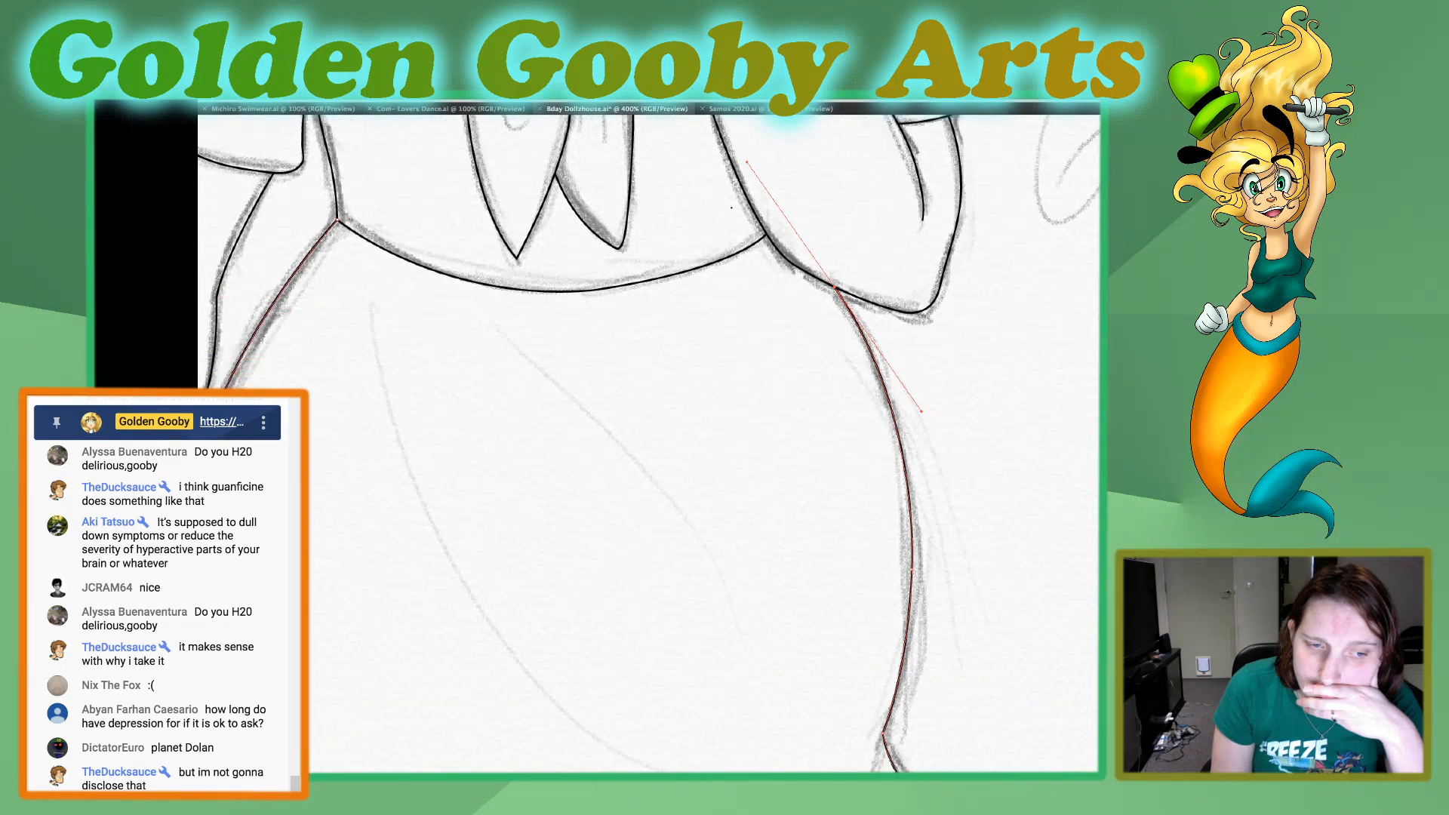
{"action": "scroll", "coordinate": [647, 444], "scroll_direction": "down", "scroll_amount": 11}
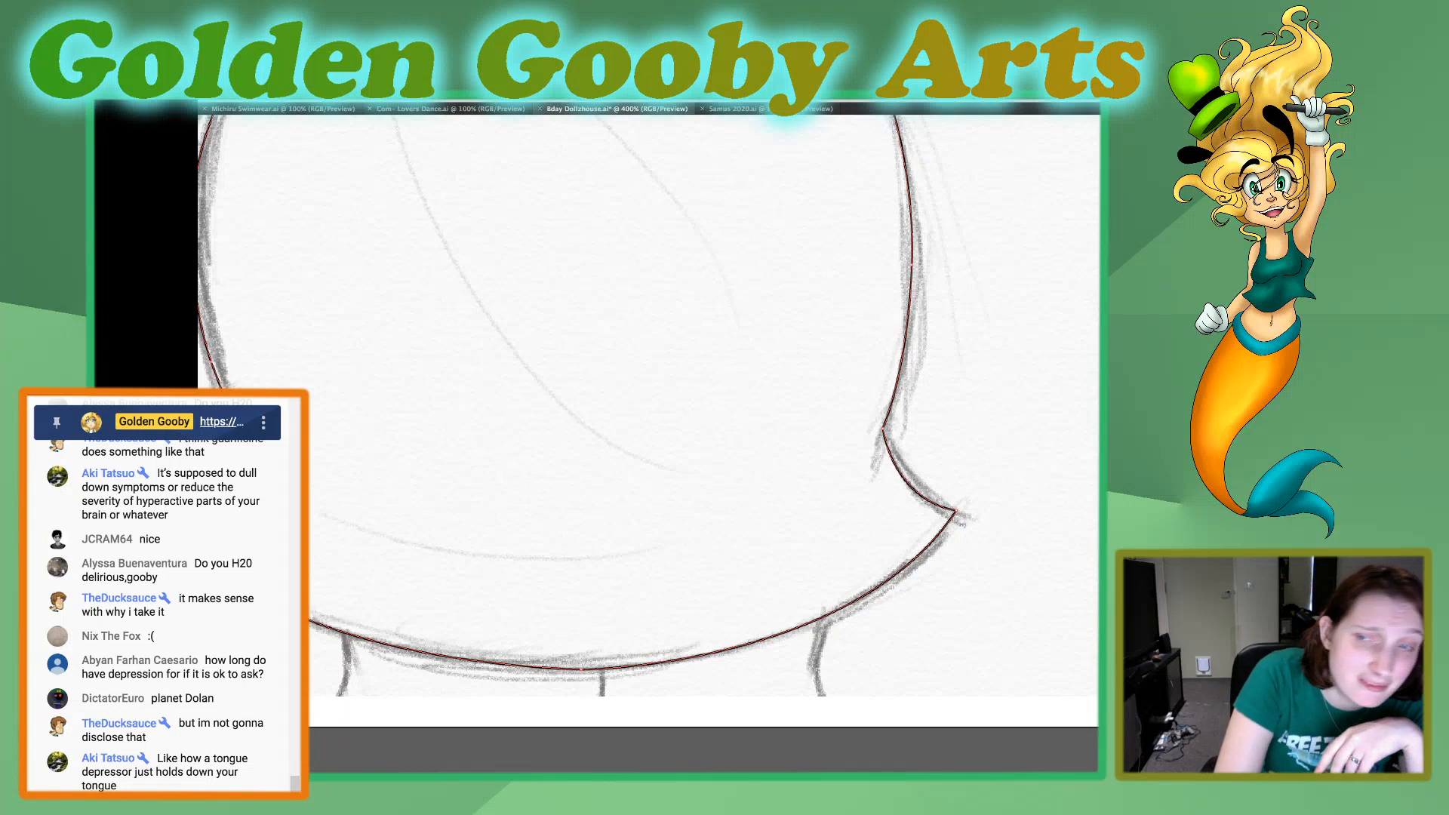
{"action": "key", "text": "v"}
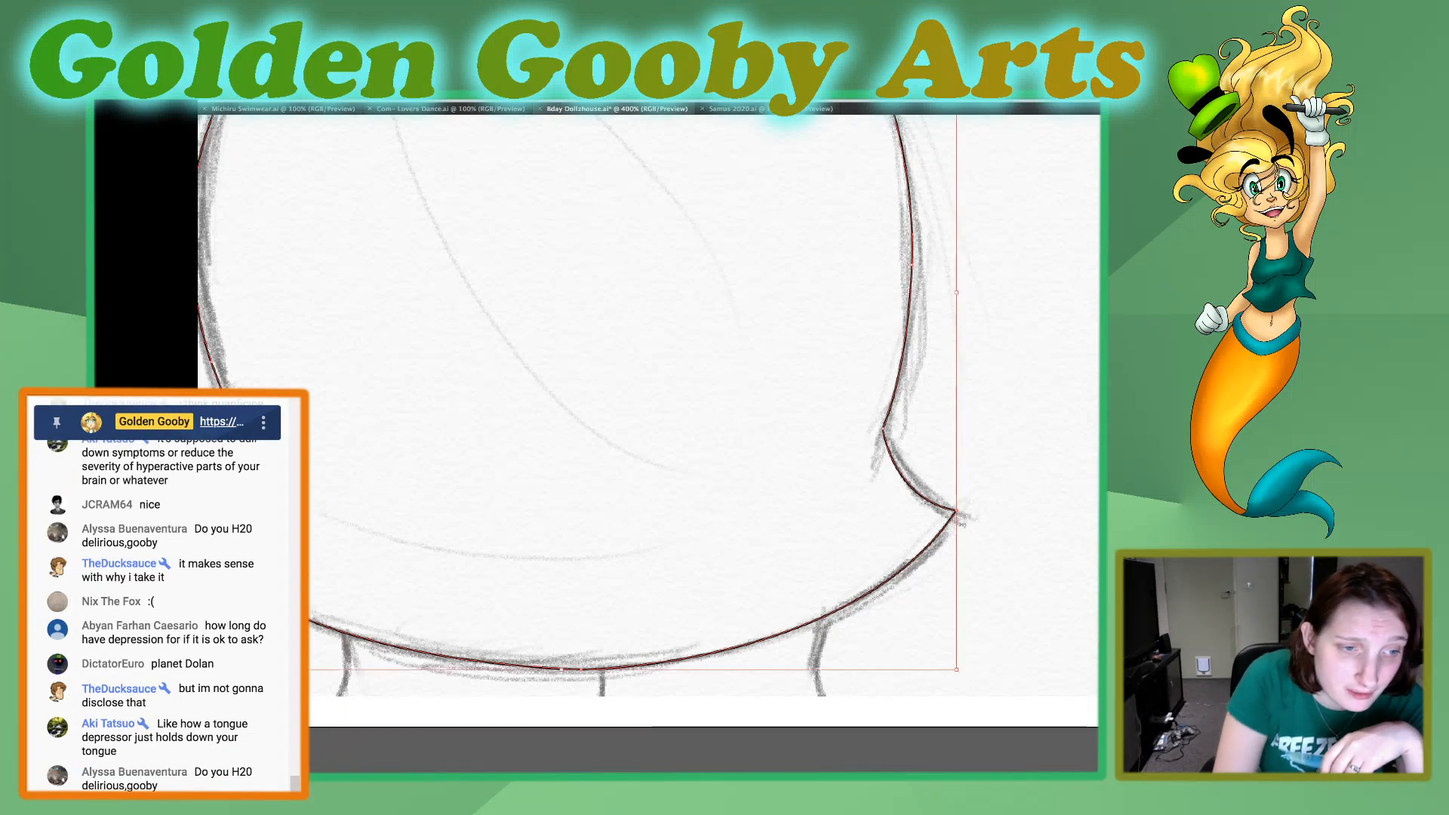
{"action": "key", "text": "ctrl+shift+a"}
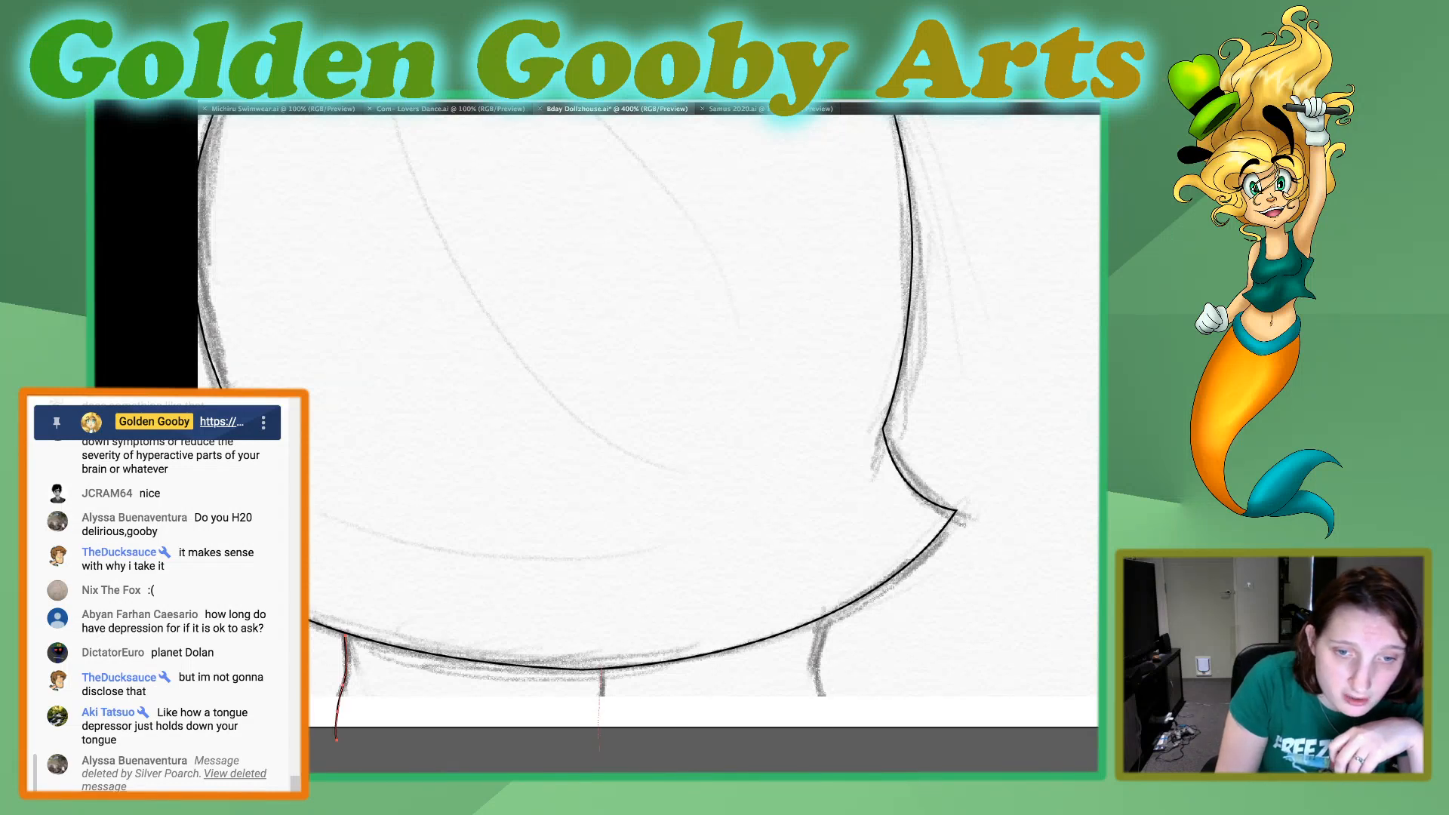
Draw the middle and outer leg lines from the skirt's hem down past the artboard's lower edge and refine the middle line.
{"action": "left_click_drag", "start_coordinate": [601, 668], "coordinate": [598, 750]}
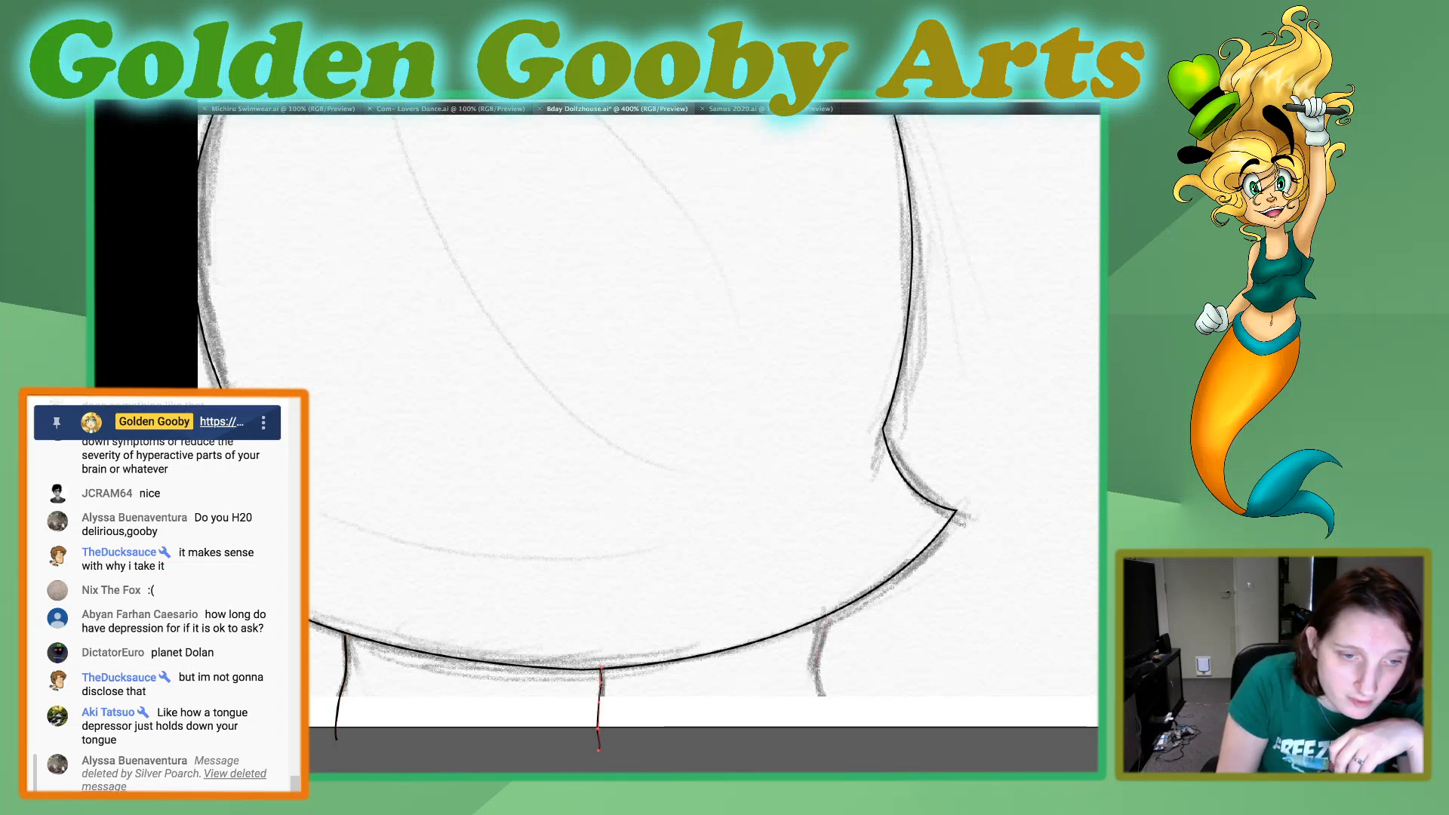
{"action": "left_click_drag", "start_coordinate": [825, 615], "coordinate": [828, 749]}
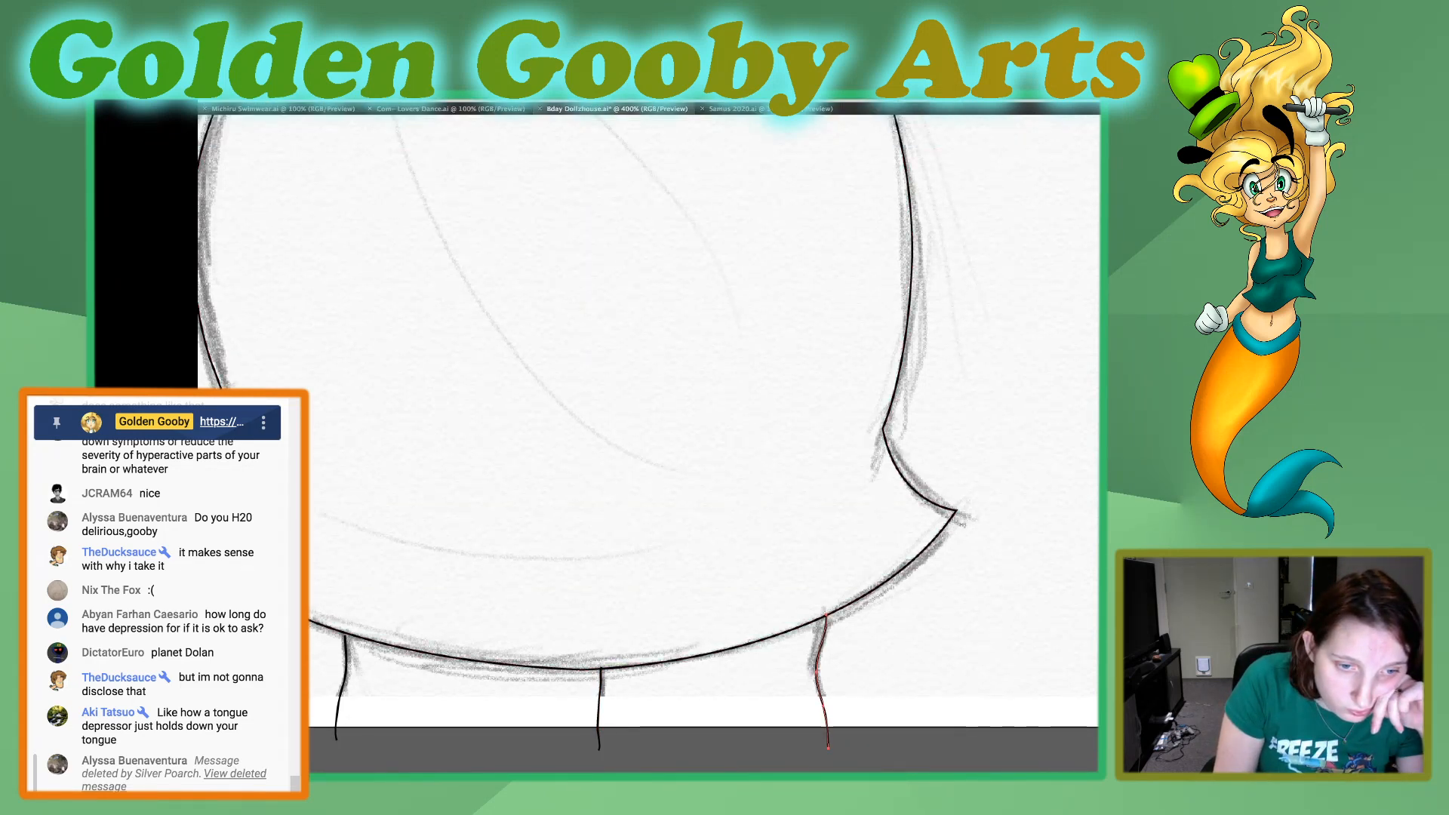
{"action": "mouse_move", "coordinate": [578, 688]}
{"action": "left_mouse_down"}
{"action": "mouse_move", "coordinate": [616, 766]}
{"action": "mouse_move", "coordinate": [600, 733]}
{"action": "mouse_move", "coordinate": [601, 745]}
{"action": "left_mouse_up"}
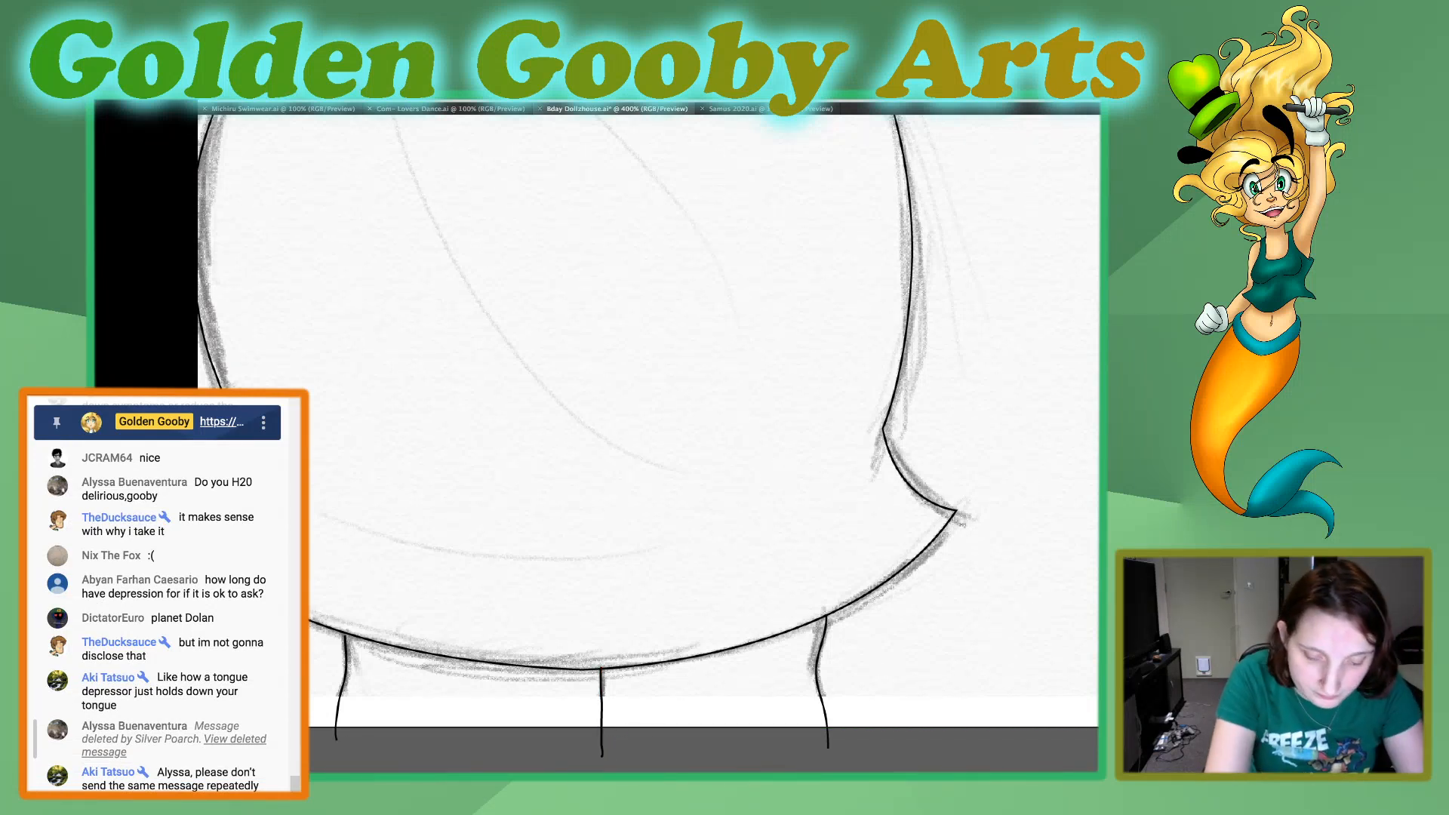
Trace the fold line from under the hand down the front tie tail and round its lower end.
{"action": "key", "text": "ctrl+0"}
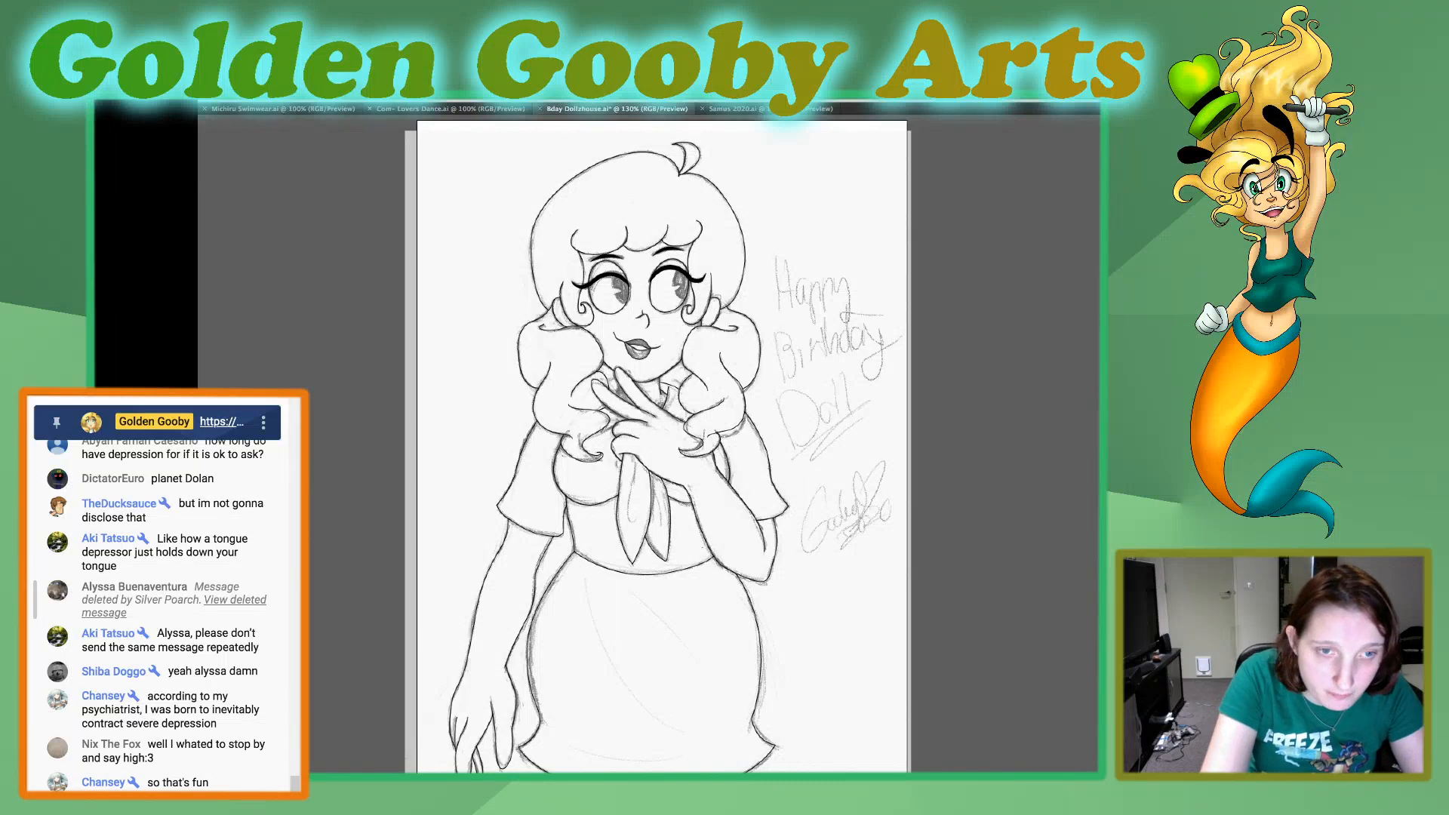
{"action": "key", "text": "super+equal"}
{"action": "key", "text": "super+equal"}
{"action": "key", "text": "super+equal"}
{"action": "key", "text": "super+equal"}
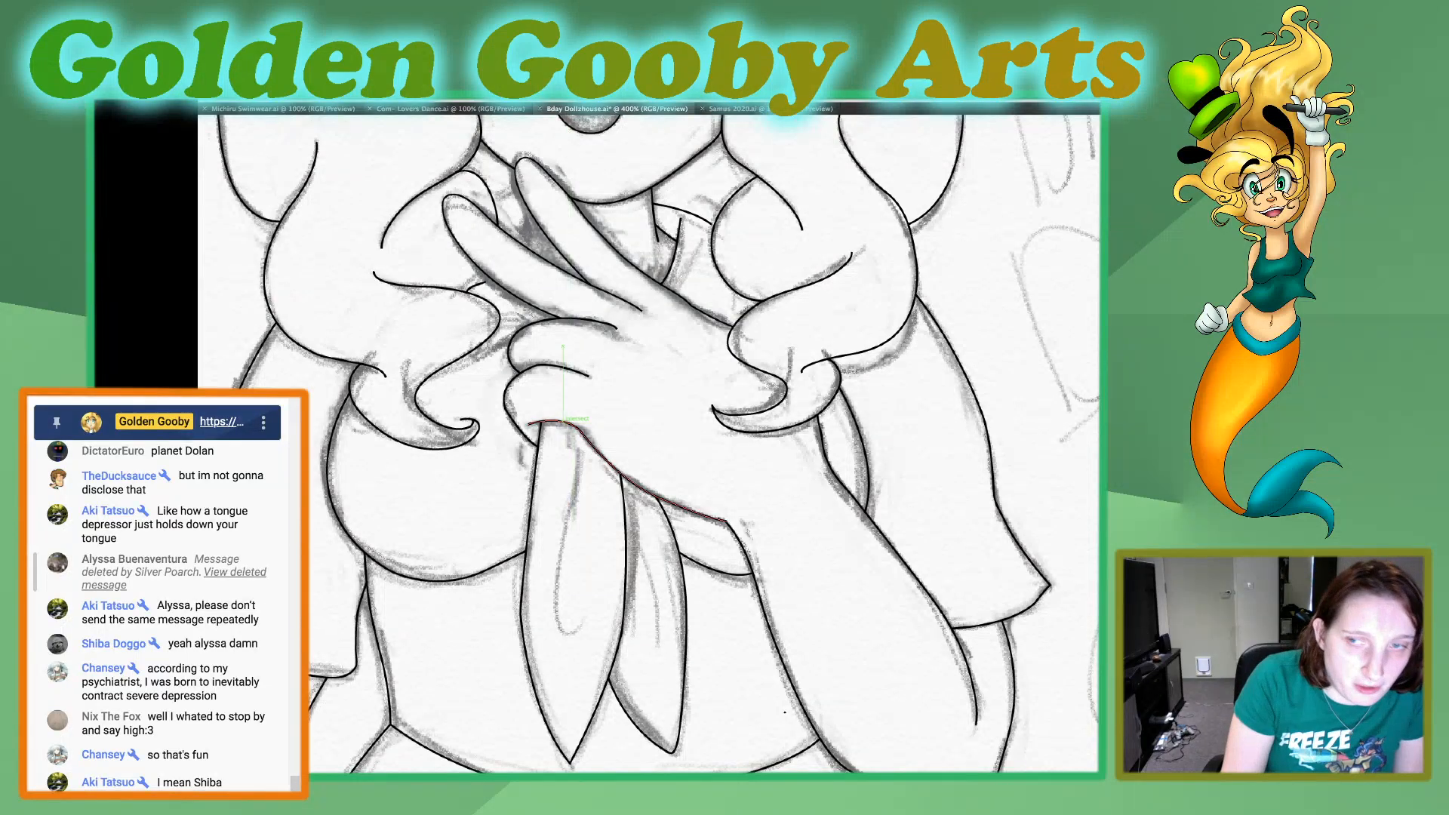
{"action": "left_click", "coordinate": [562, 421]}
{"action": "left_click_drag", "start_coordinate": [556, 563], "coordinate": [546, 611]}
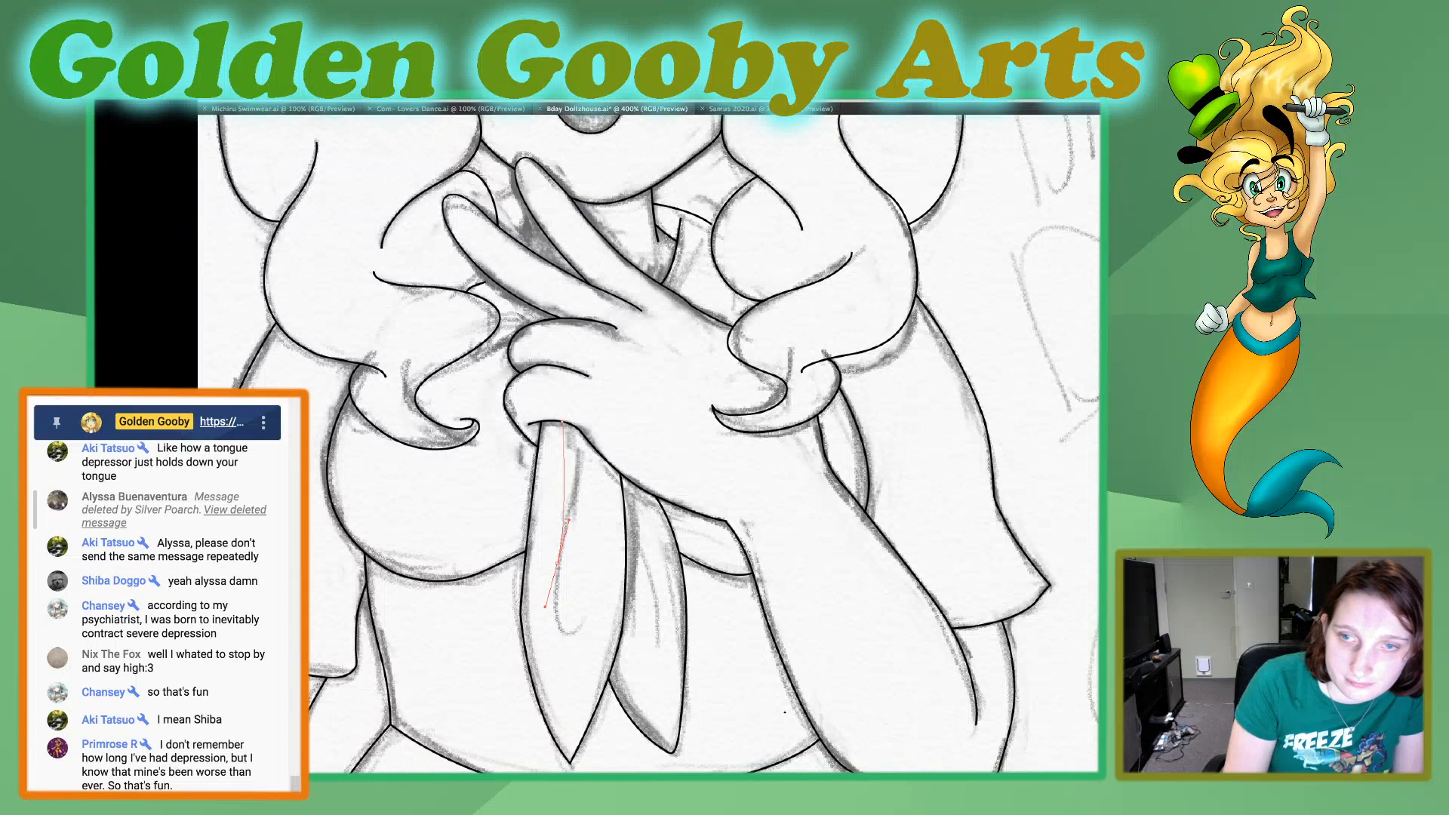
{"action": "left_click_drag", "start_coordinate": [544, 605], "coordinate": [538, 685]}
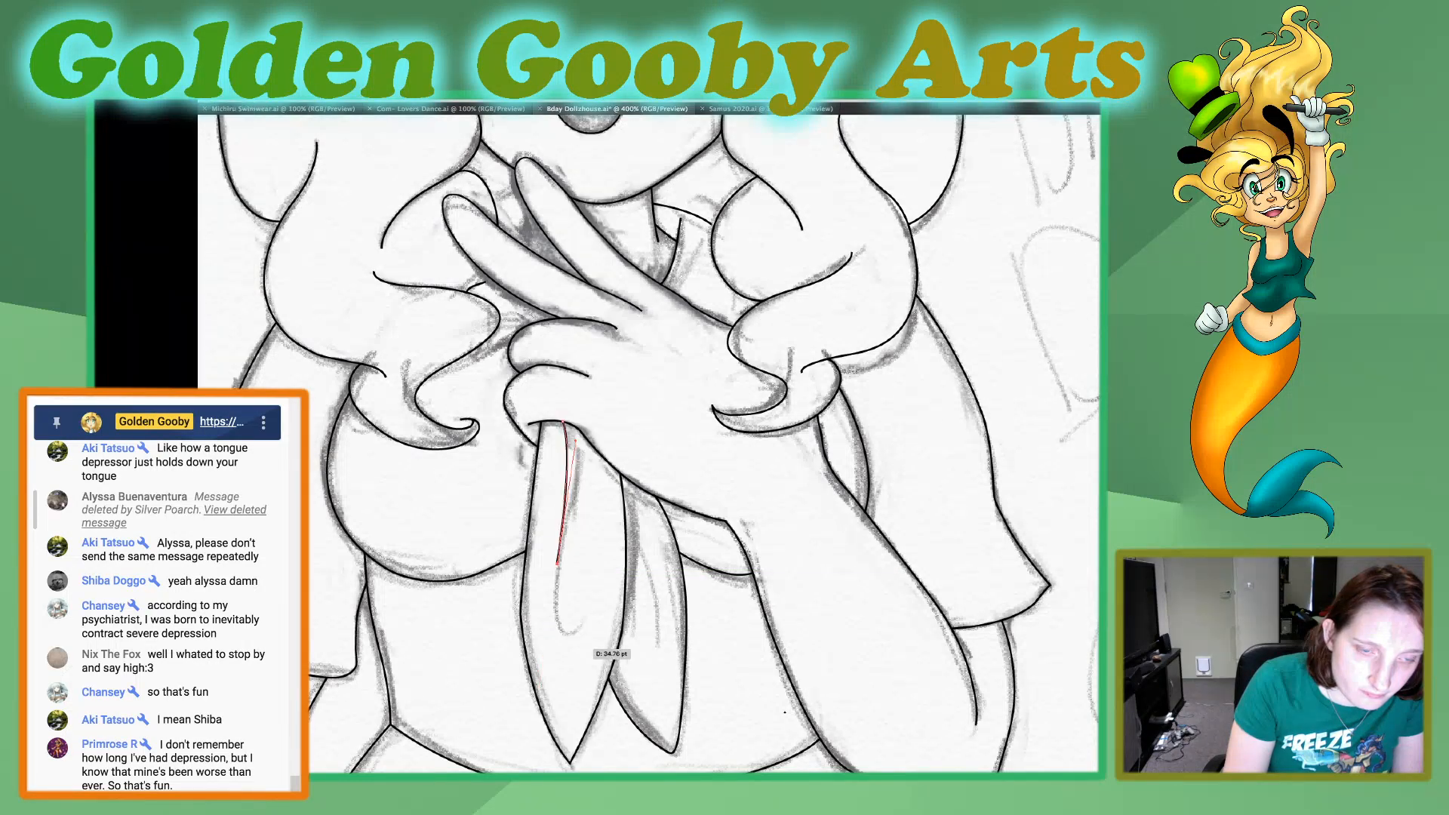
{"action": "left_click_drag", "start_coordinate": [565, 634], "coordinate": [587, 636]}
{"action": "left_click", "coordinate": [566, 635]}
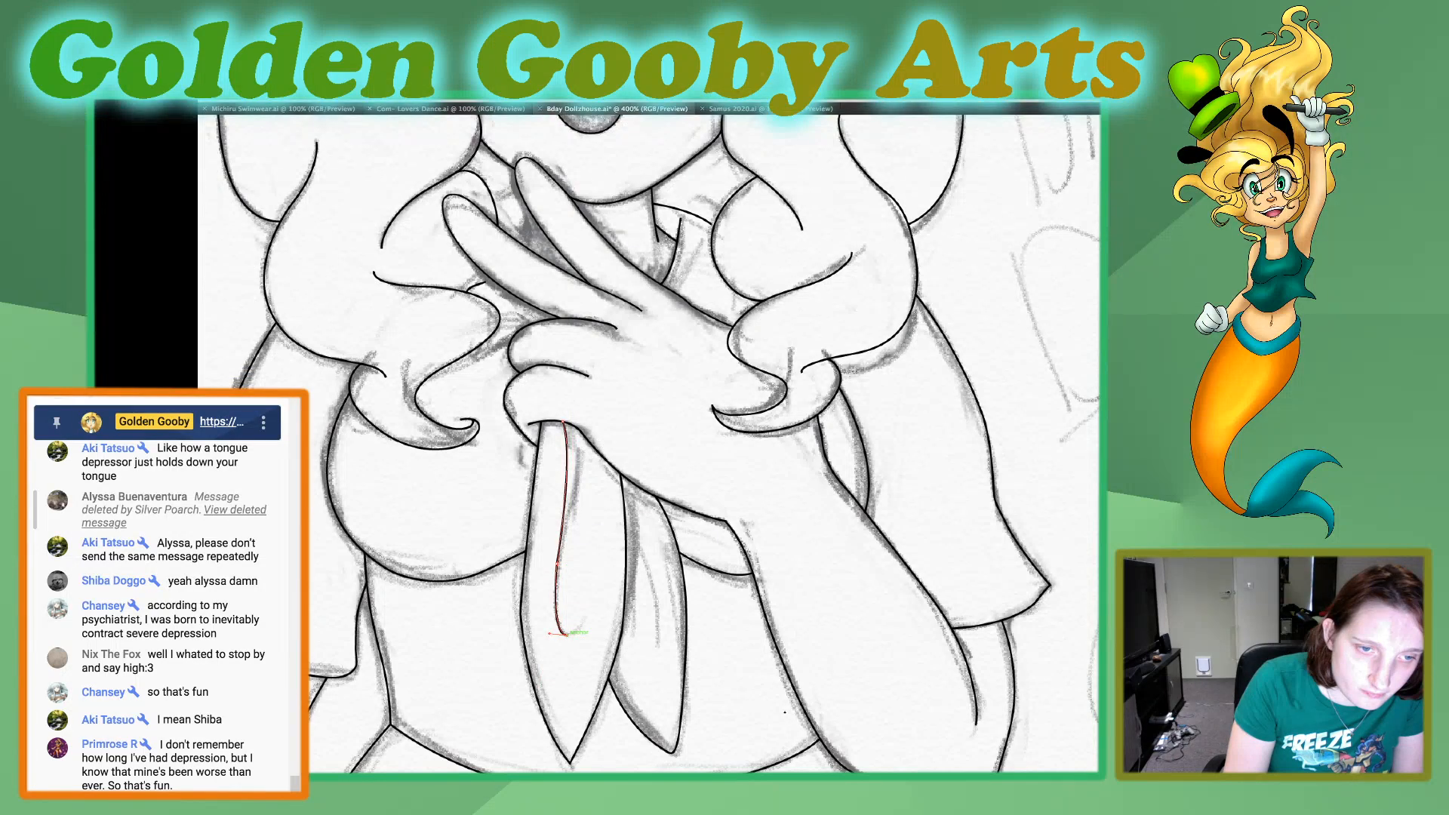
Finish the front tail's fold with a short upturned hook and trace the curved fold line down the tail behind it.
{"action": "left_click_drag", "start_coordinate": [579, 547], "coordinate": [567, 473]}
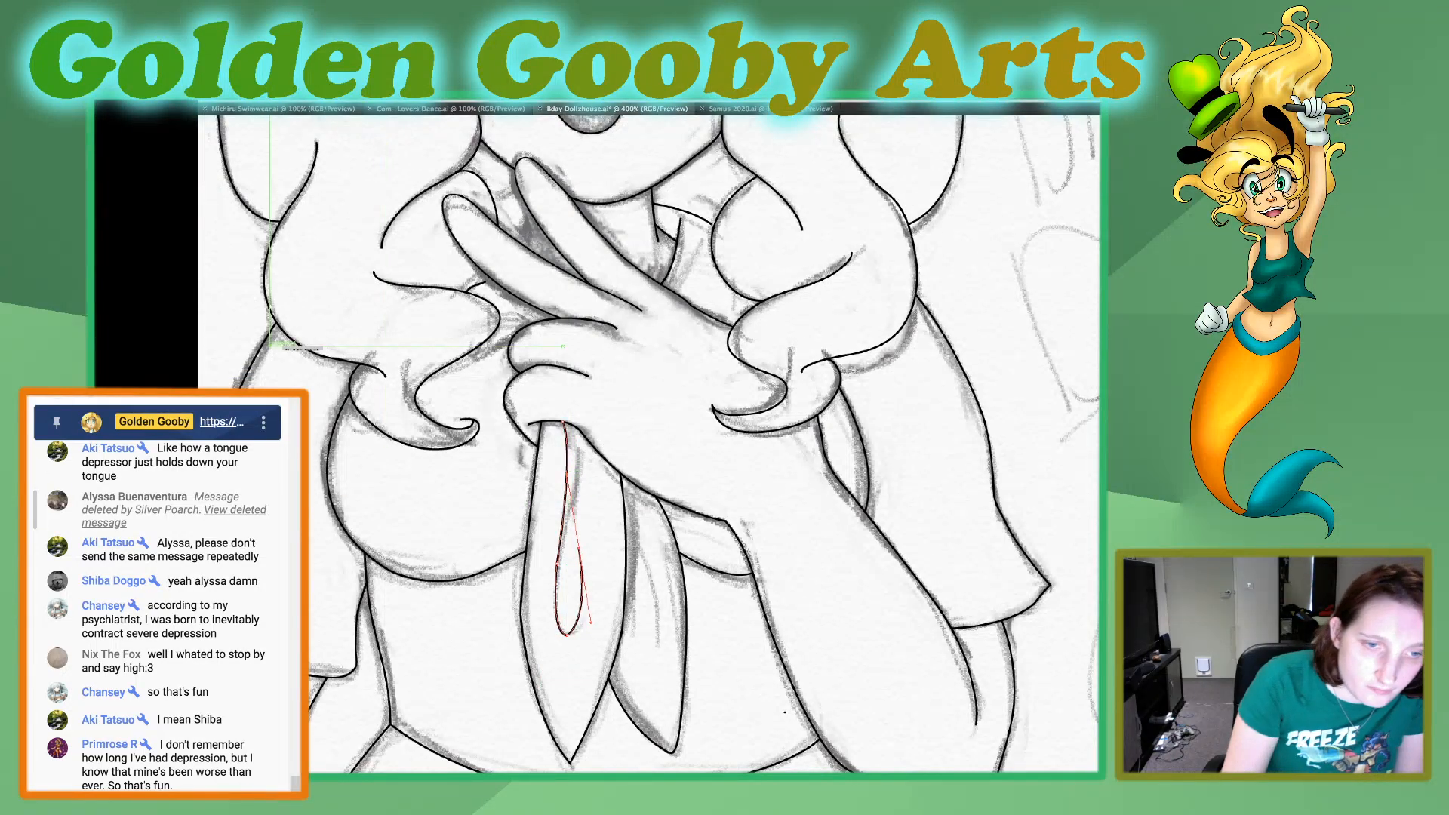
{"action": "key", "text": "super+z"}
{"action": "left_click", "coordinate": [585, 617]}
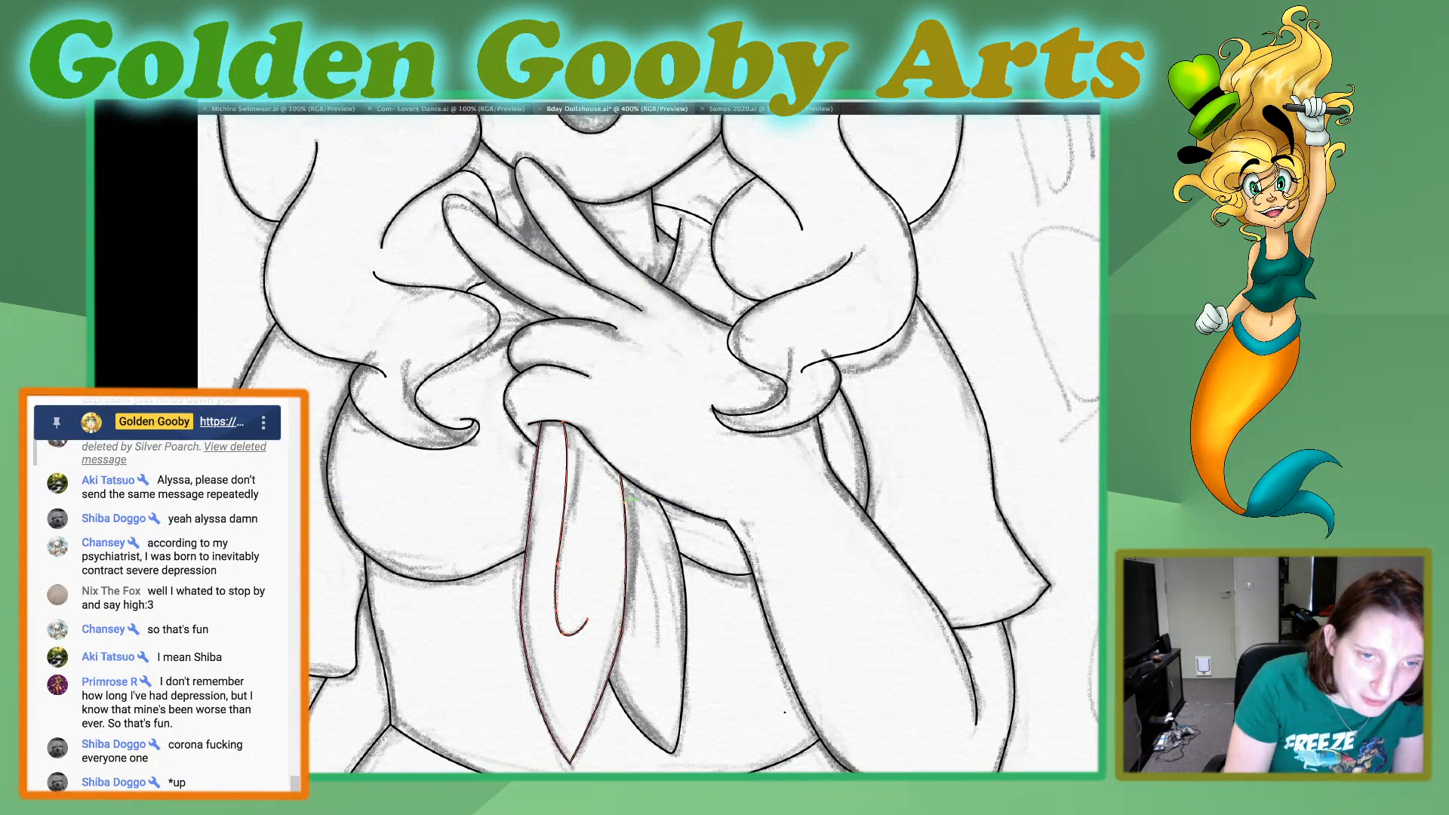
{"action": "left_click", "coordinate": [624, 504]}
{"action": "left_click_drag", "start_coordinate": [654, 664], "coordinate": [647, 713]}
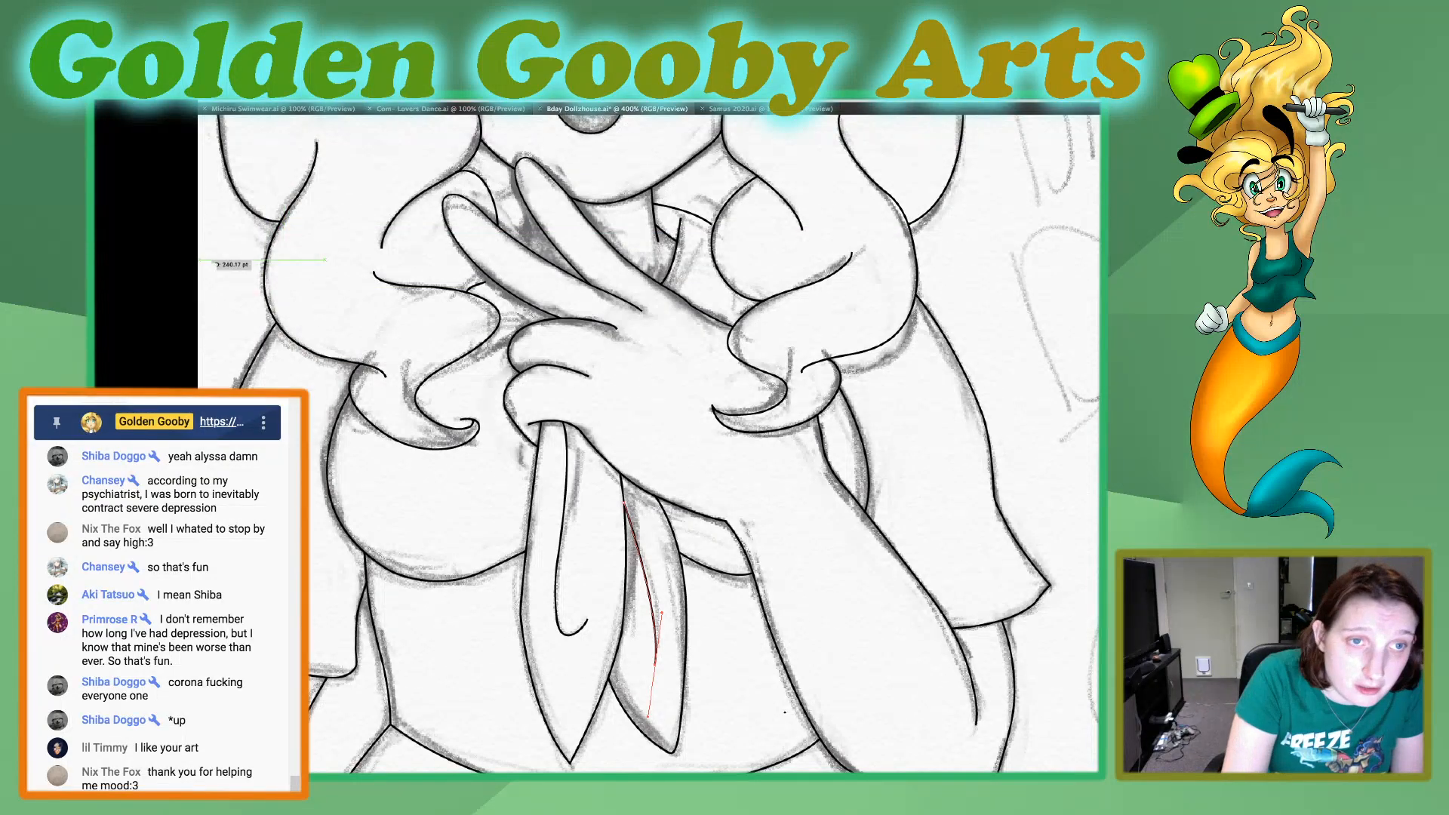
Trace the short clothing edge visible in the gap between the two raised fingers below the chin.
{"action": "left_click", "coordinate": [529, 212]}
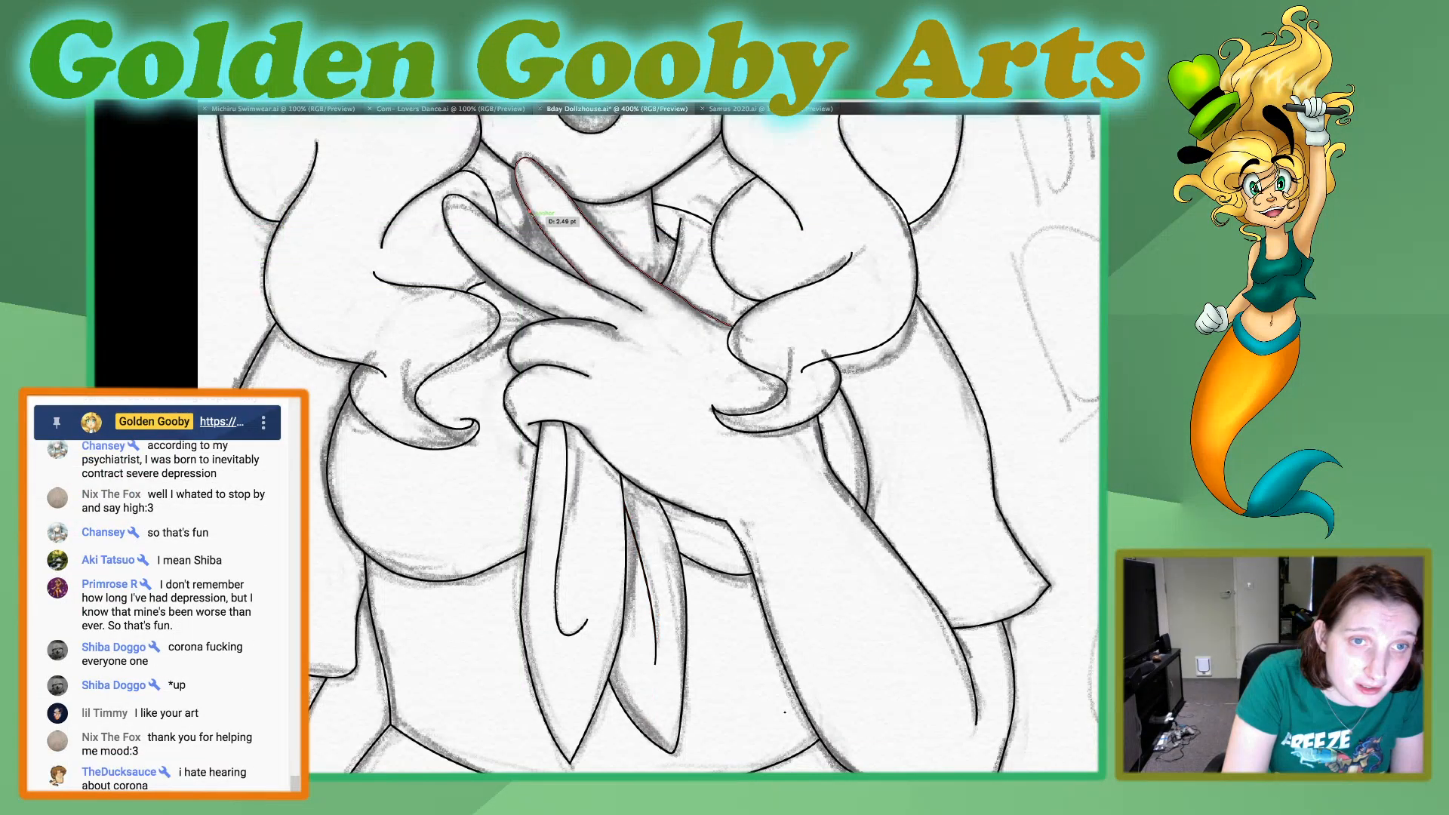
{"action": "left_click_drag", "start_coordinate": [532, 238], "coordinate": [529, 246]}
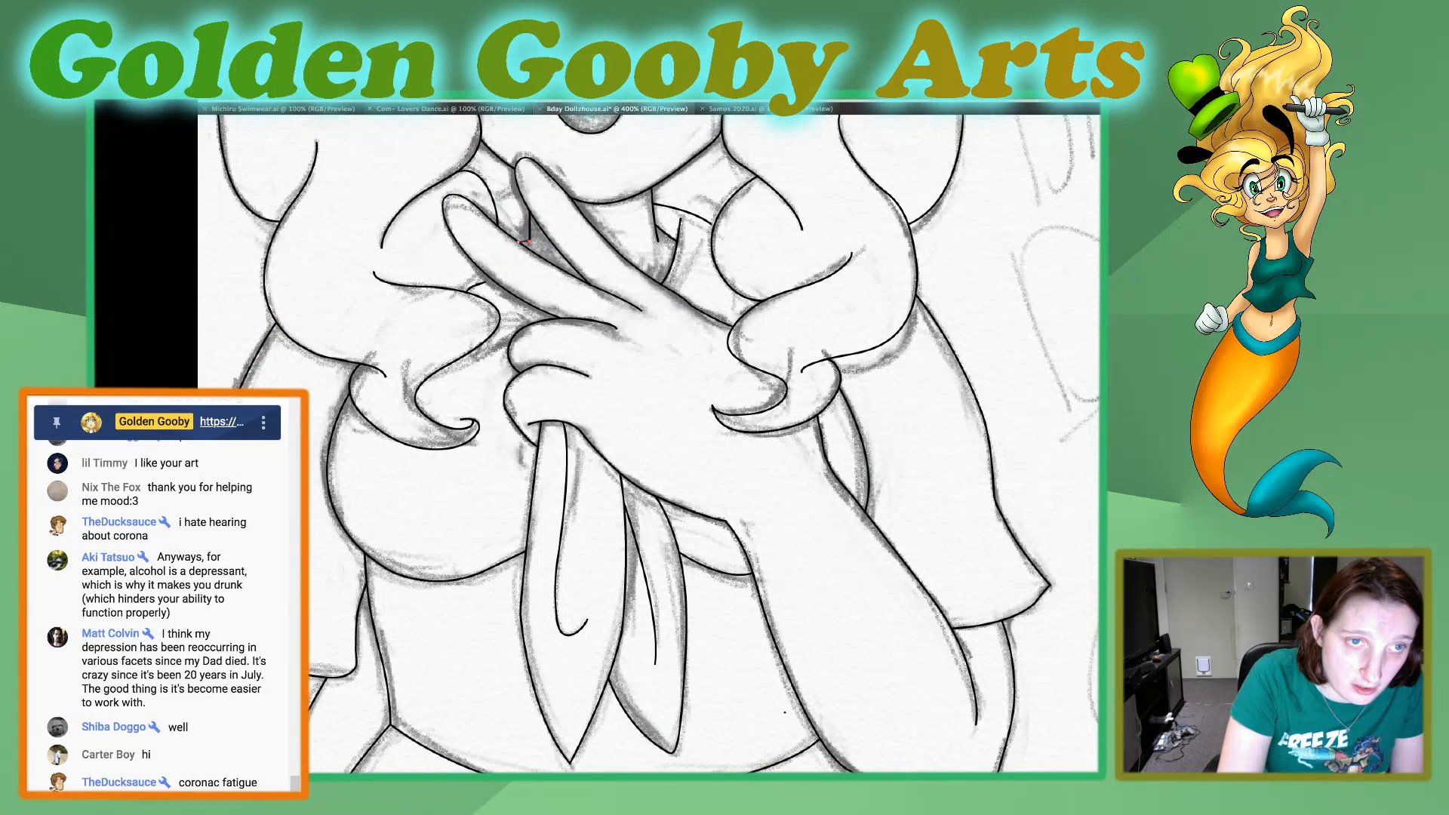
{"action": "left_click_drag", "start_coordinate": [528, 240], "coordinate": [526, 235]}
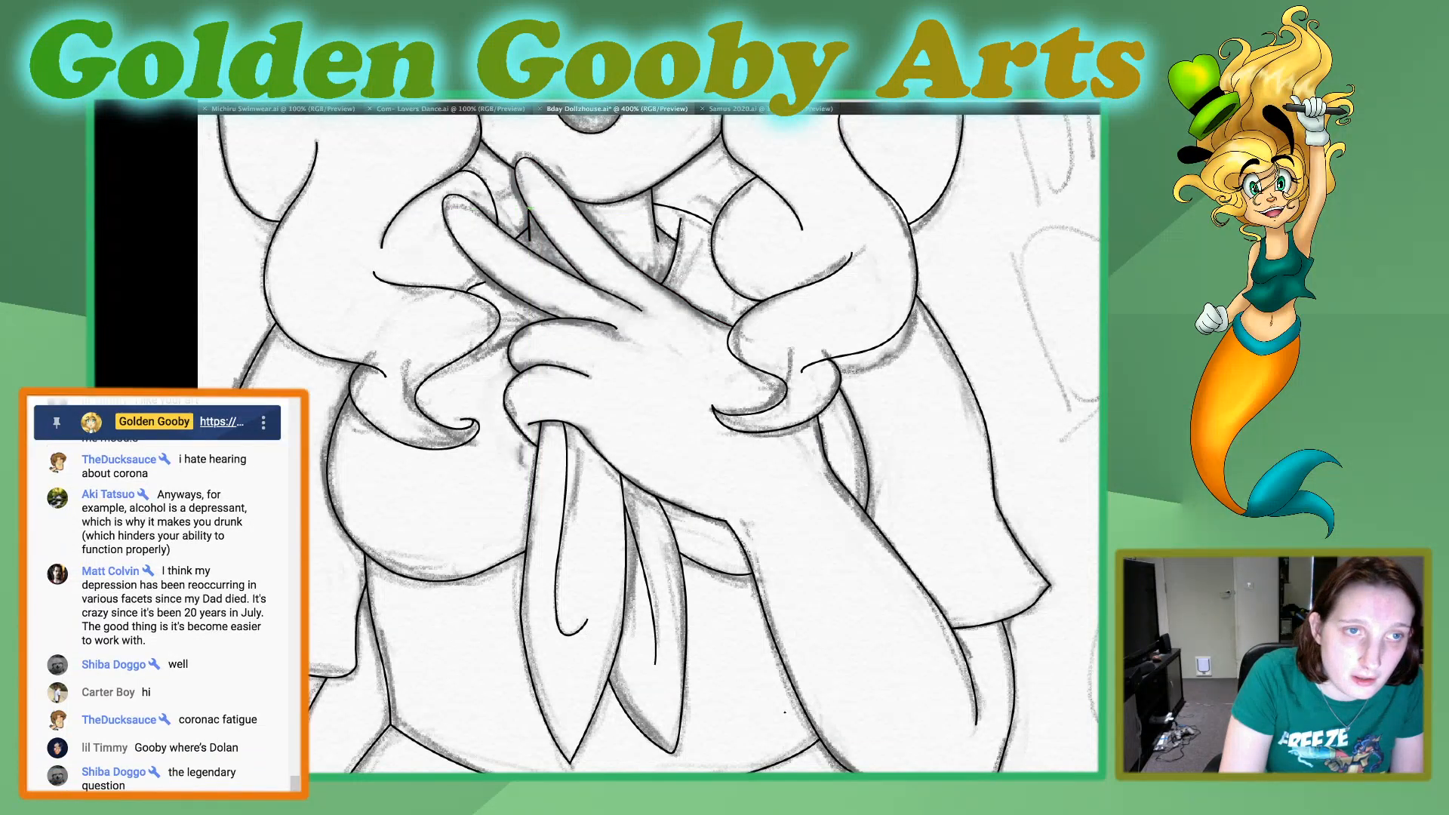
Draw the small curved collar line bridging the gap between the two raised fingers and deselect it.
{"action": "left_click", "coordinate": [496, 217]}
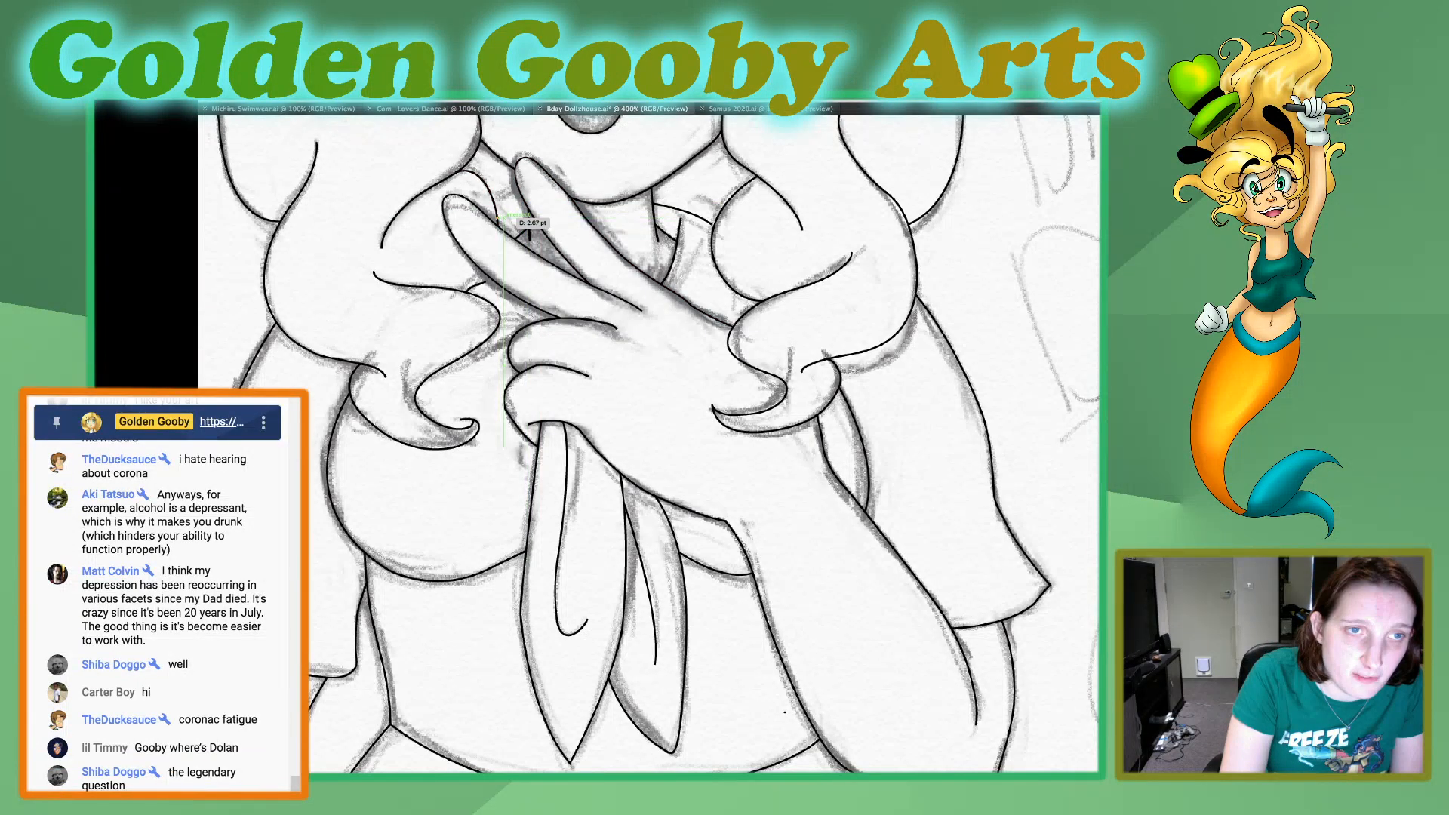
{"action": "left_click_drag", "start_coordinate": [521, 197], "coordinate": [543, 191]}
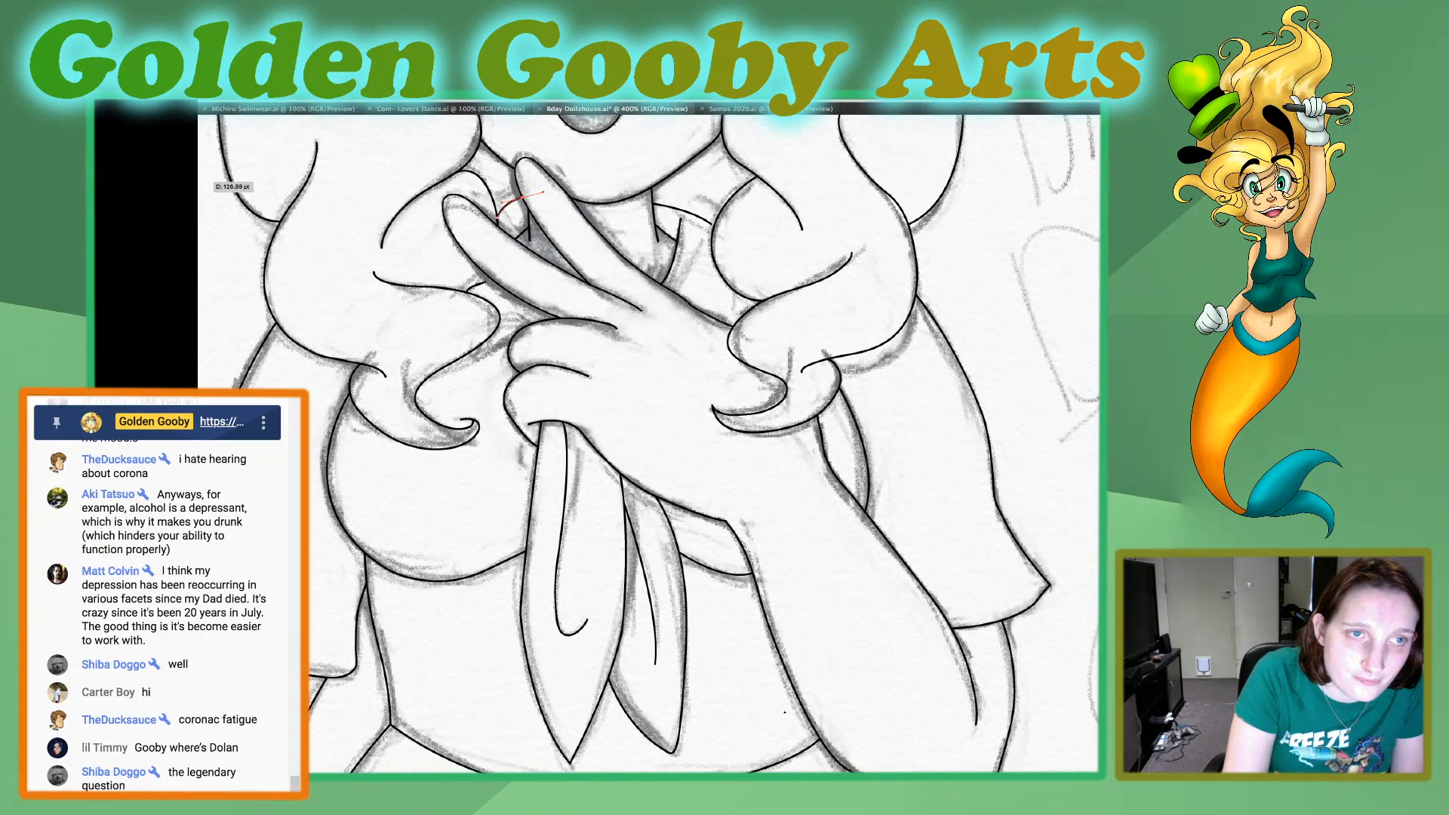
{"action": "left_click_drag", "start_coordinate": [521, 197], "coordinate": [529, 208]}
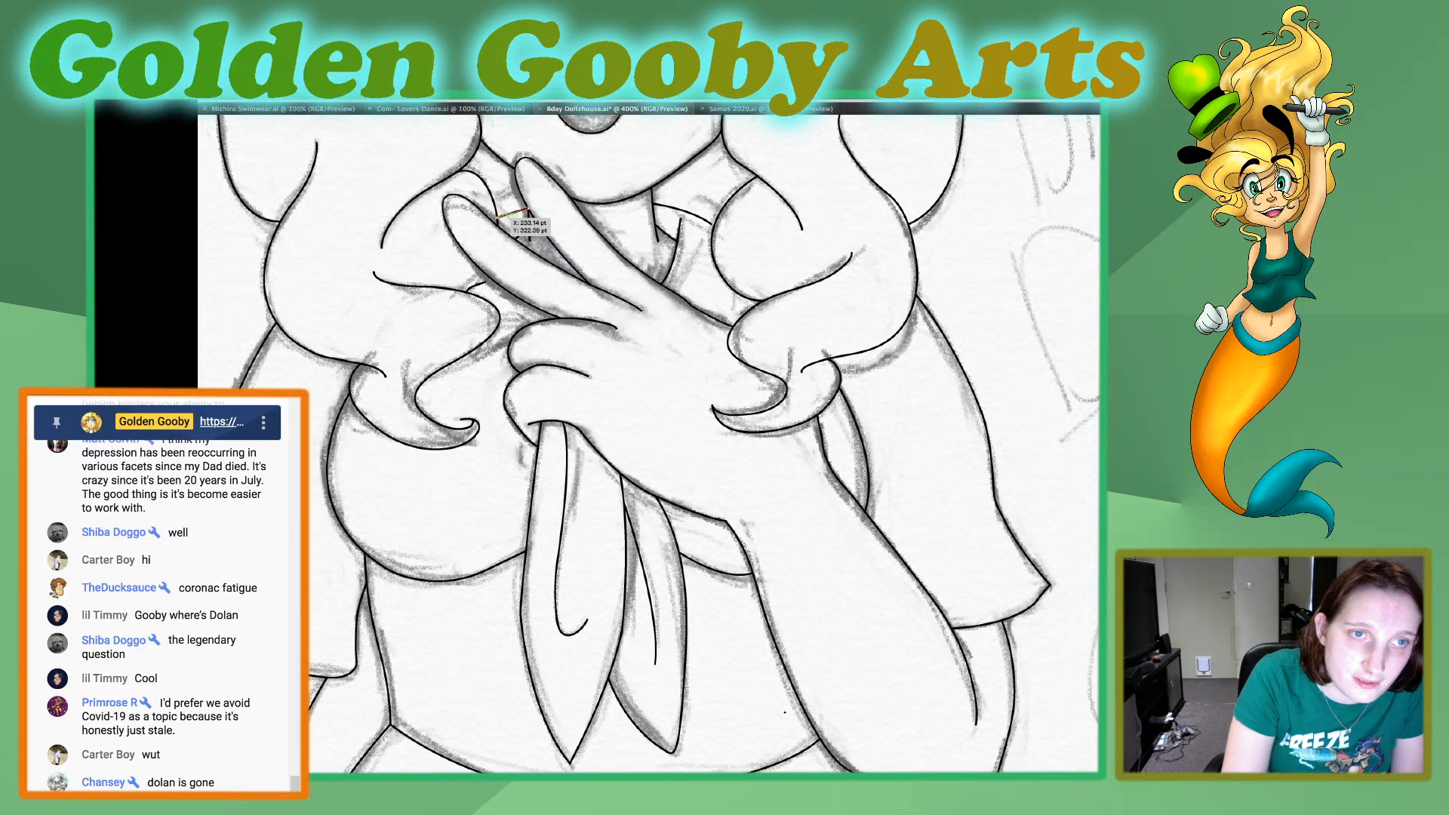
{"action": "left_click_drag", "start_coordinate": [497, 218], "coordinate": [487, 228]}
{"action": "key", "text": "super+shift+a"}
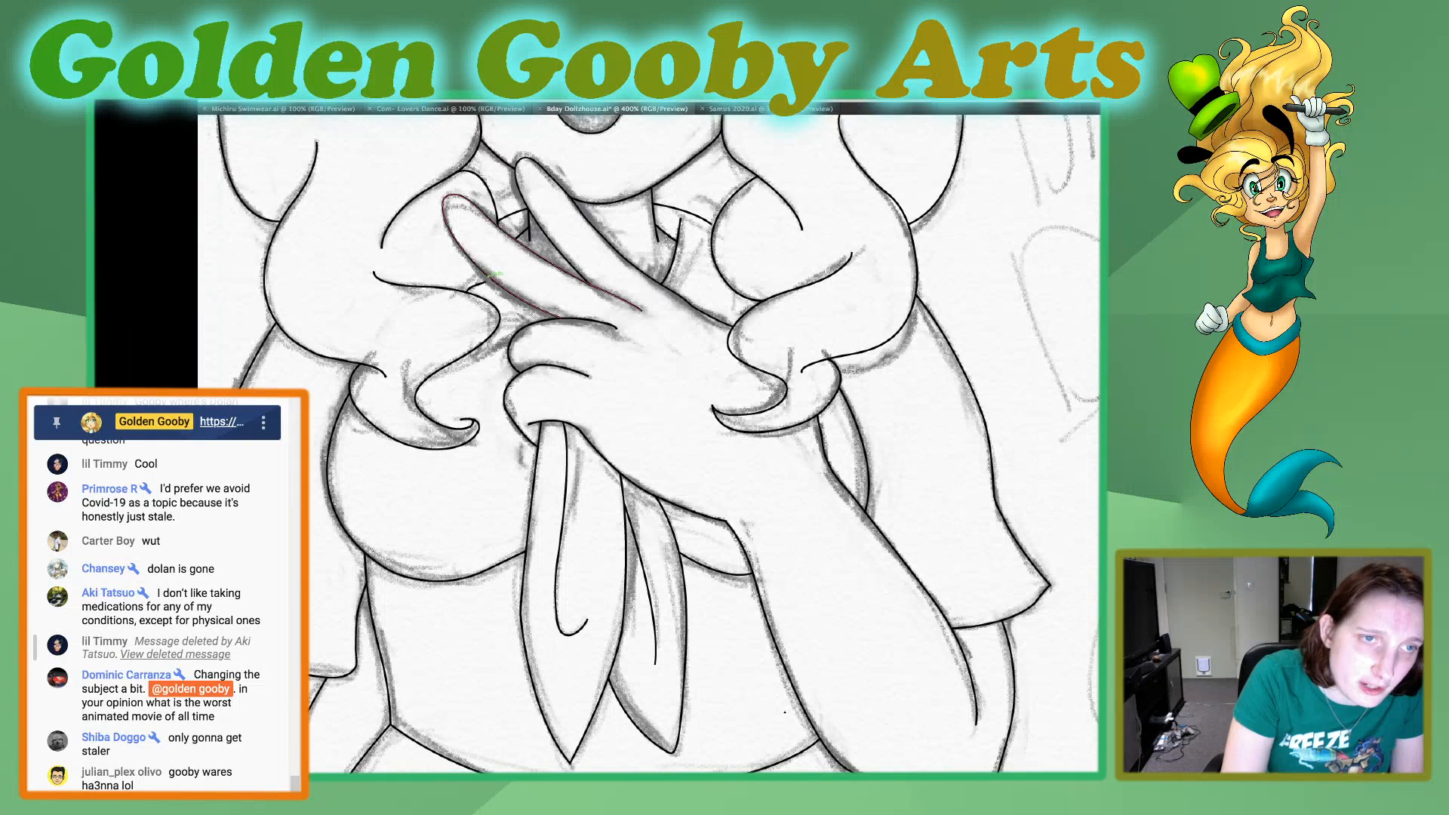
Try to adjust the outer edge of the lower raised finger's outline.
{"action": "left_click_drag", "start_coordinate": [486, 279], "coordinate": [485, 286]}
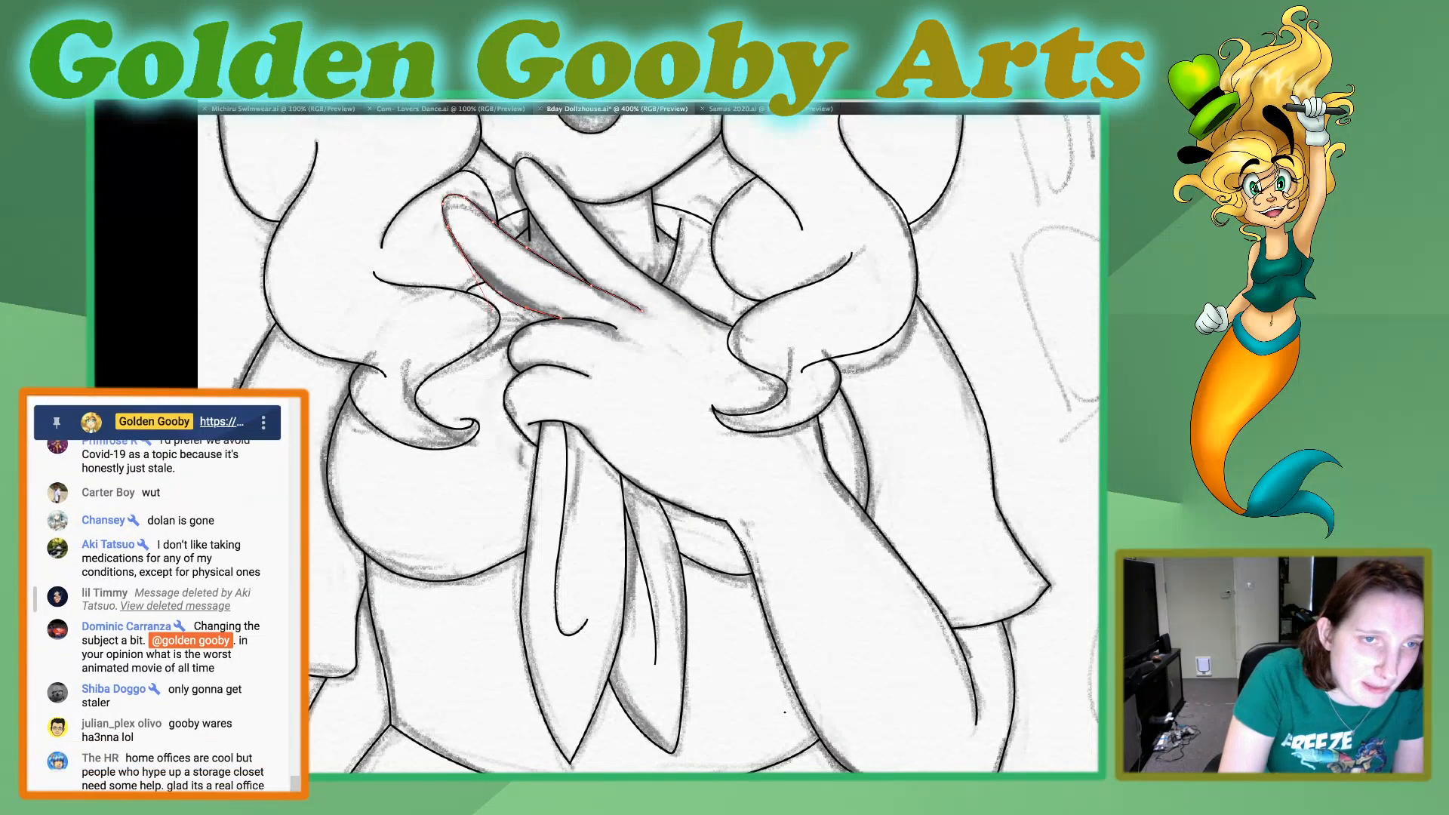
{"action": "key", "text": "super+z"}
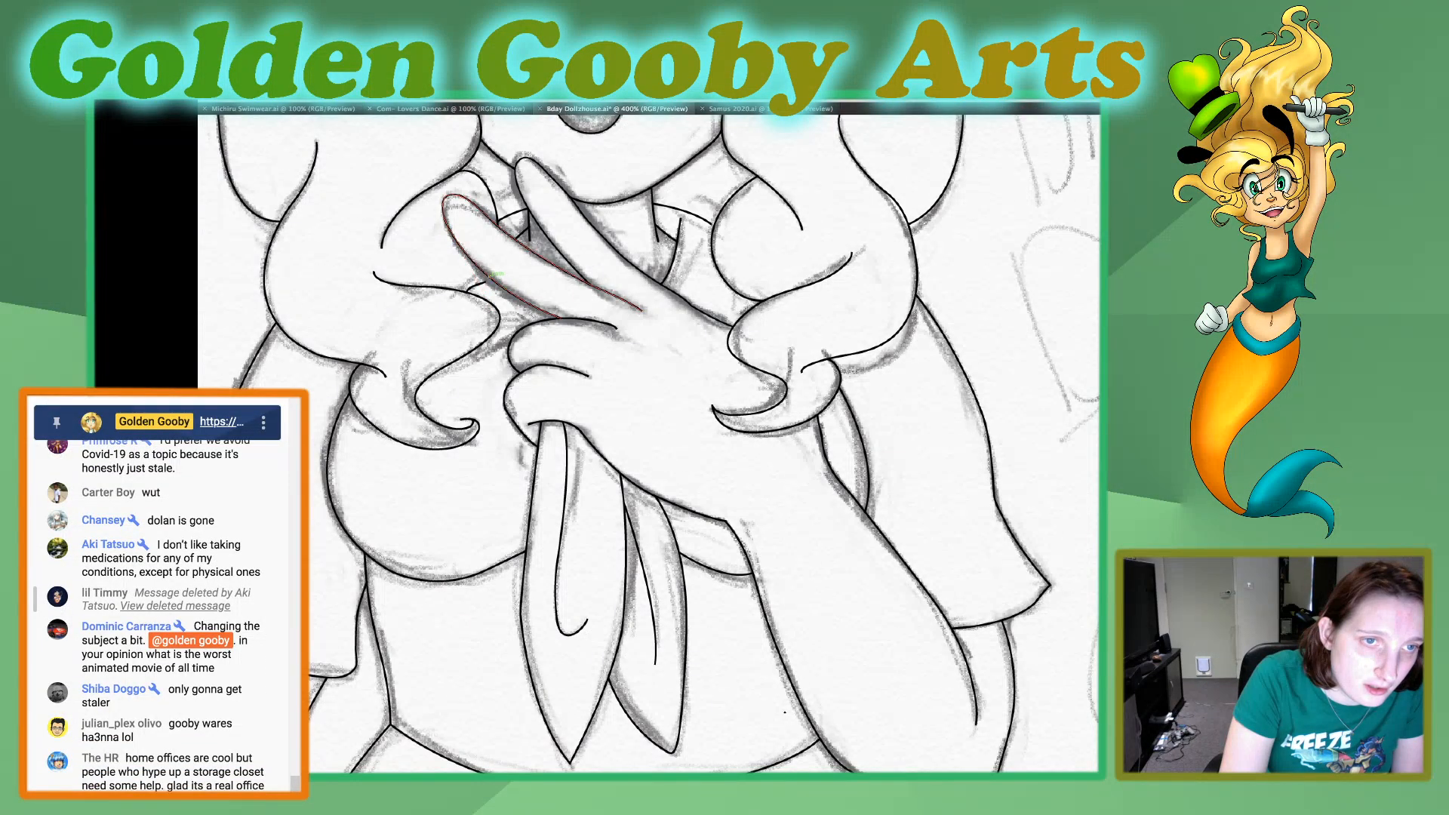
{"action": "left_click_drag", "start_coordinate": [485, 283], "coordinate": [482, 284]}
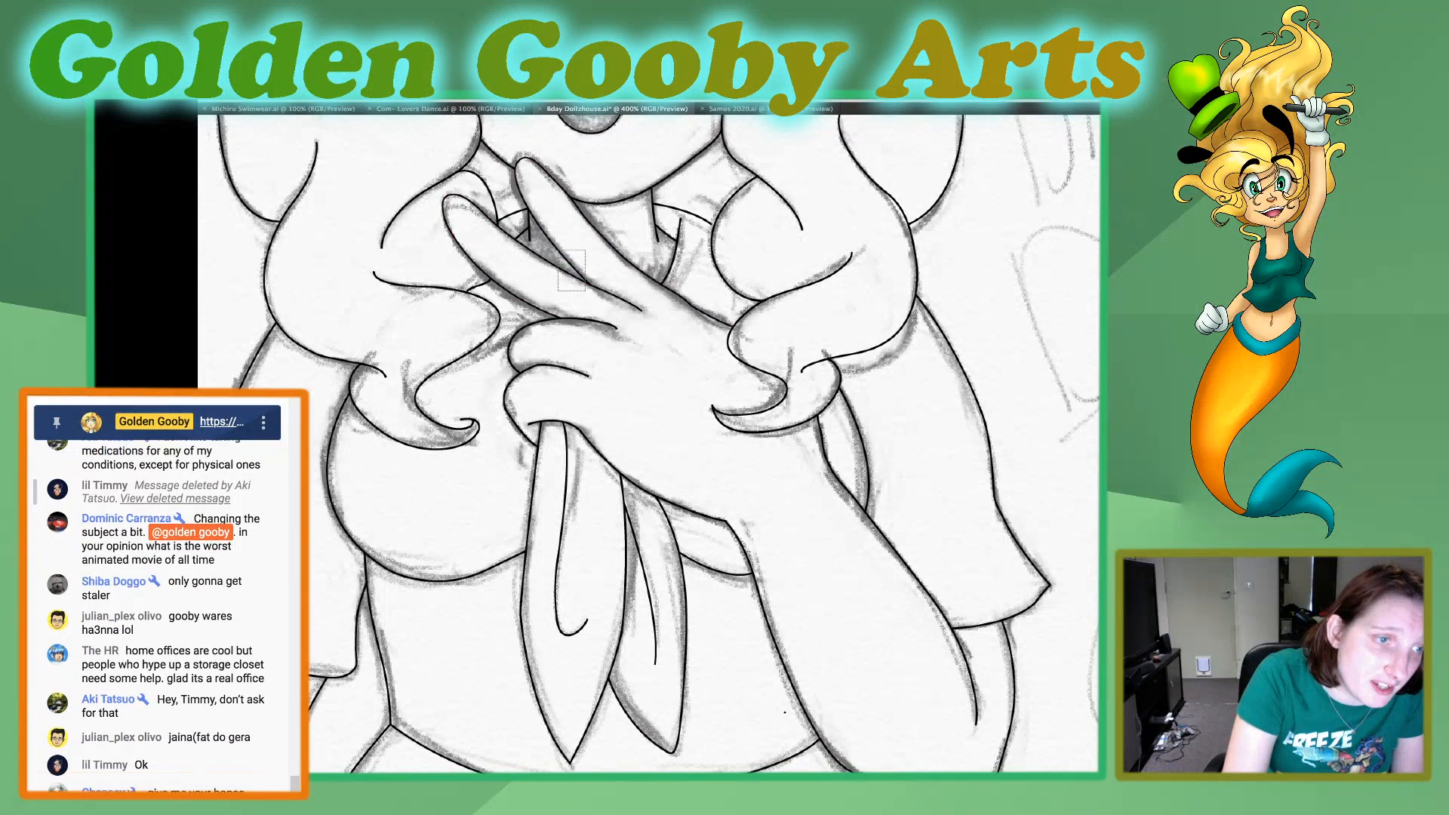
{"action": "left_click", "coordinate": [555, 266]}
{"action": "key", "text": "a"}
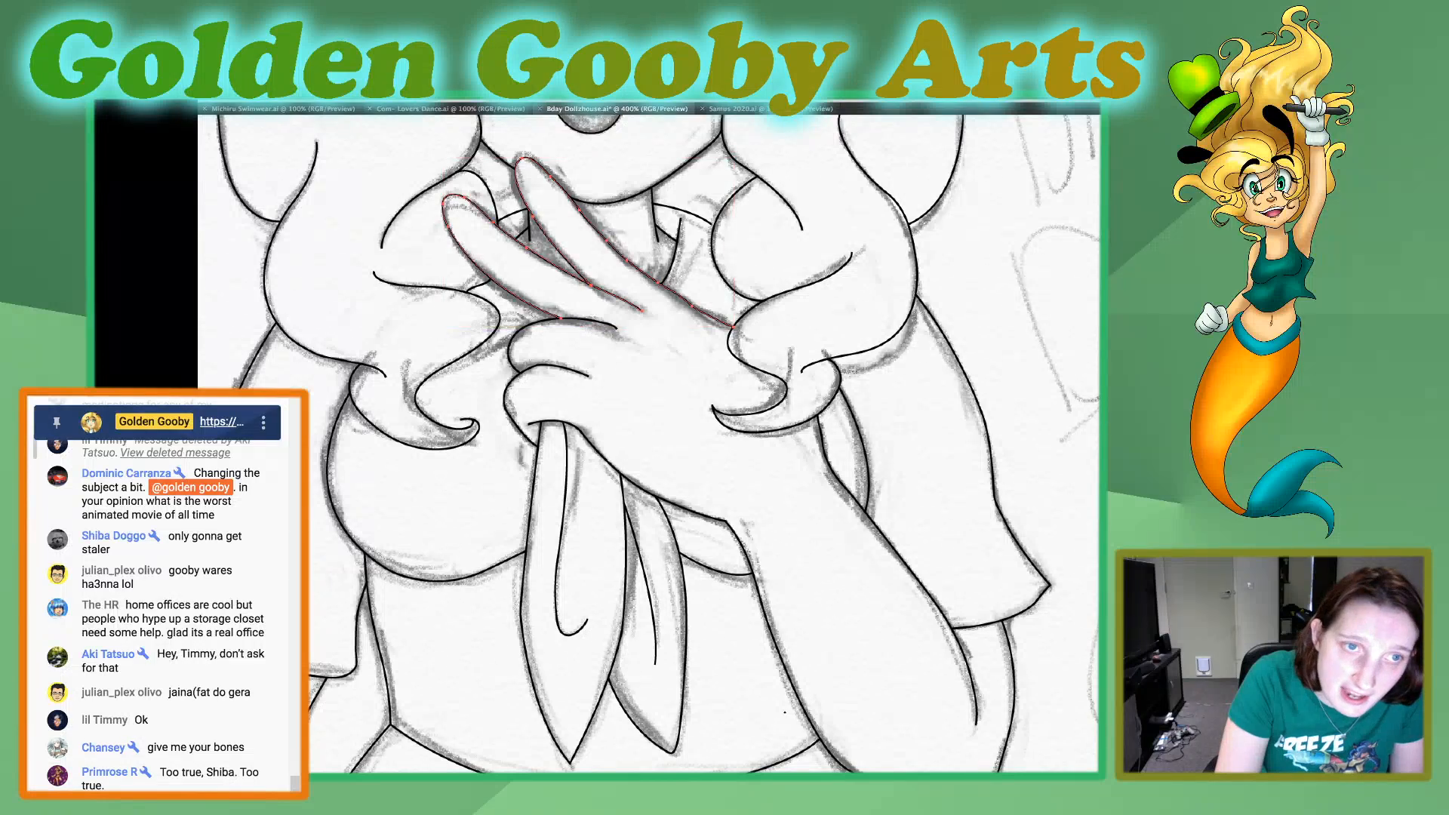
{"action": "left_click", "coordinate": [783, 400], "text": "shift"}
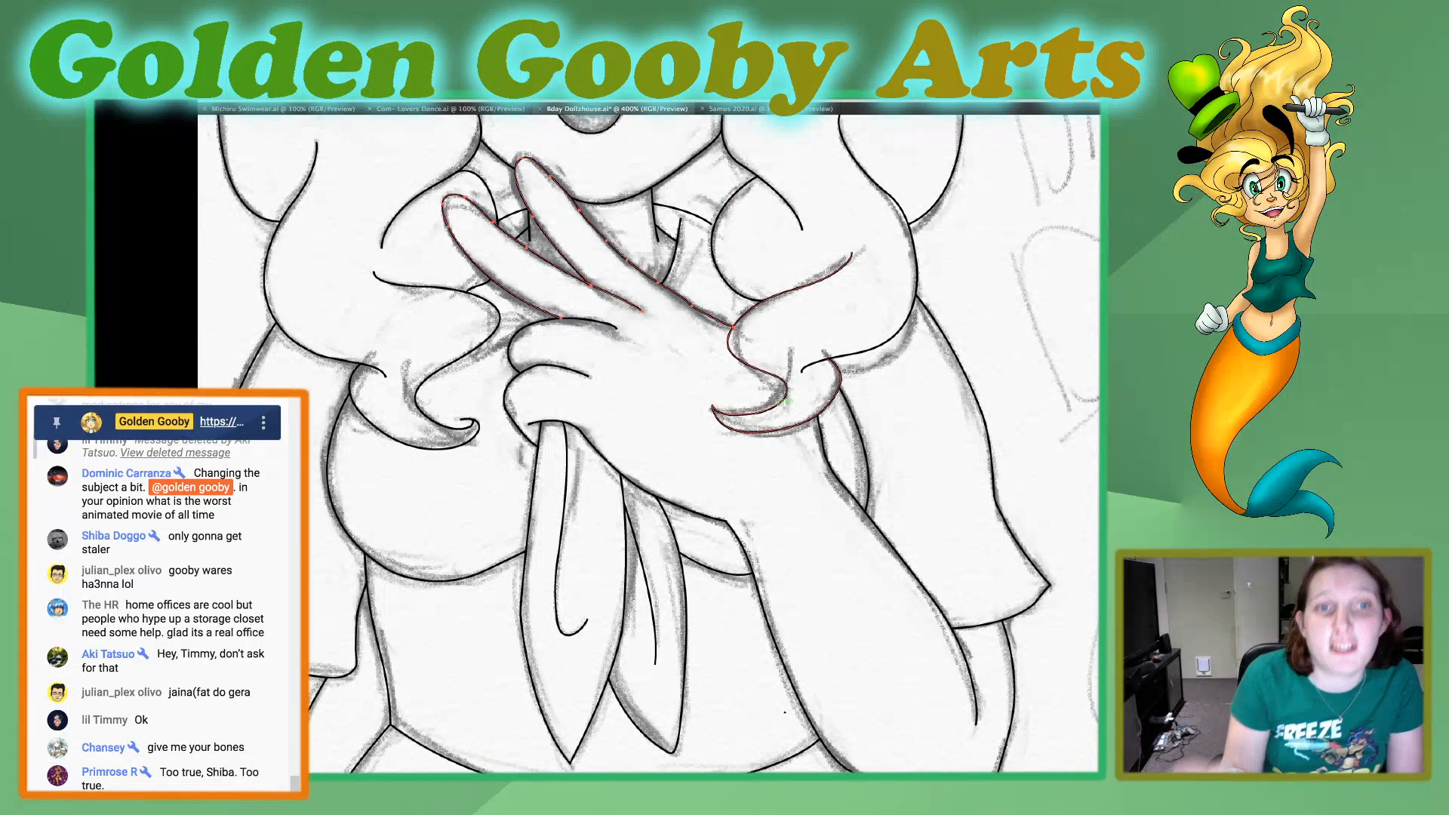
{"action": "left_click", "coordinate": [783, 401], "text": "shift"}
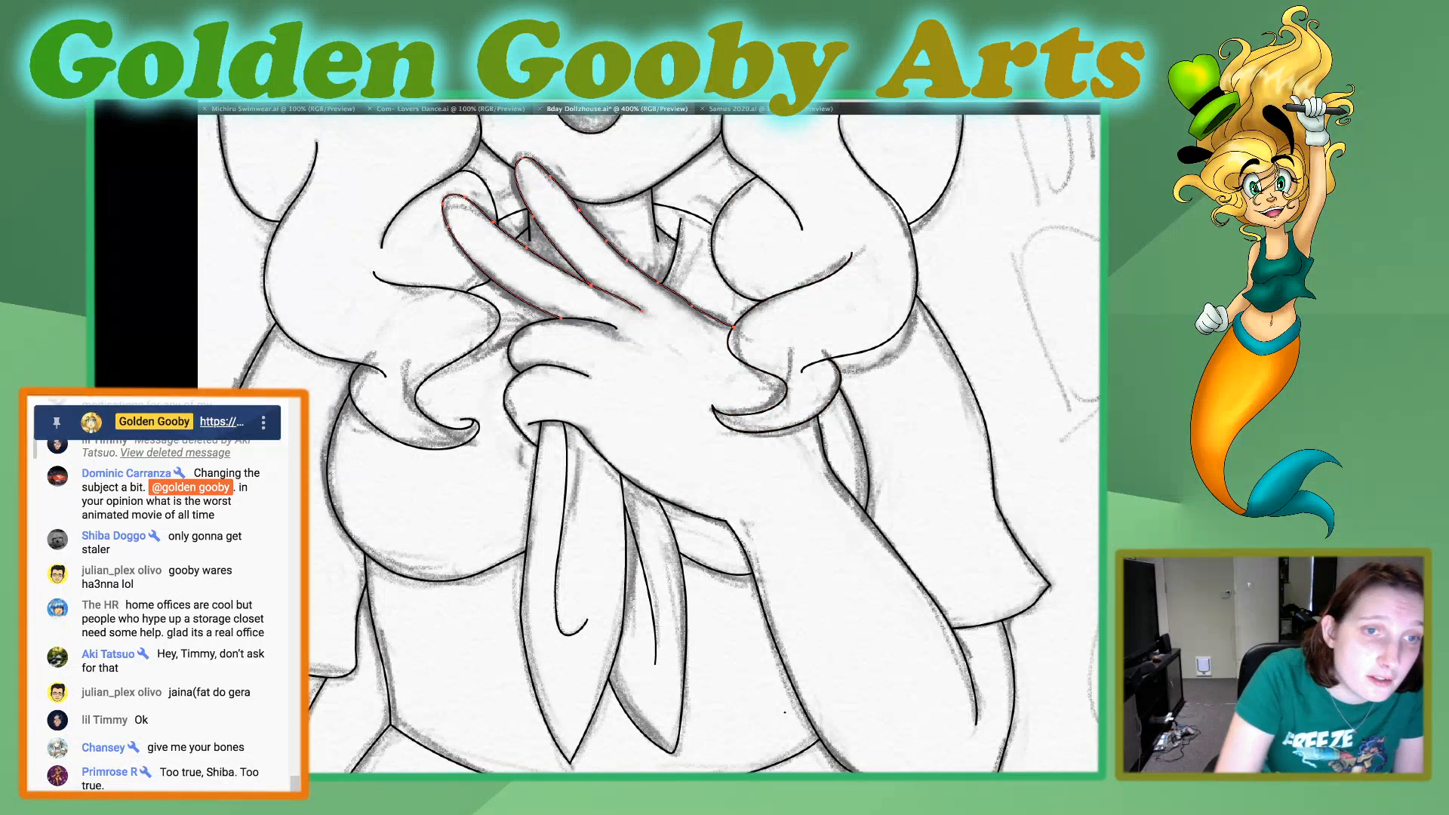
{"action": "key", "text": "super+shift+a"}
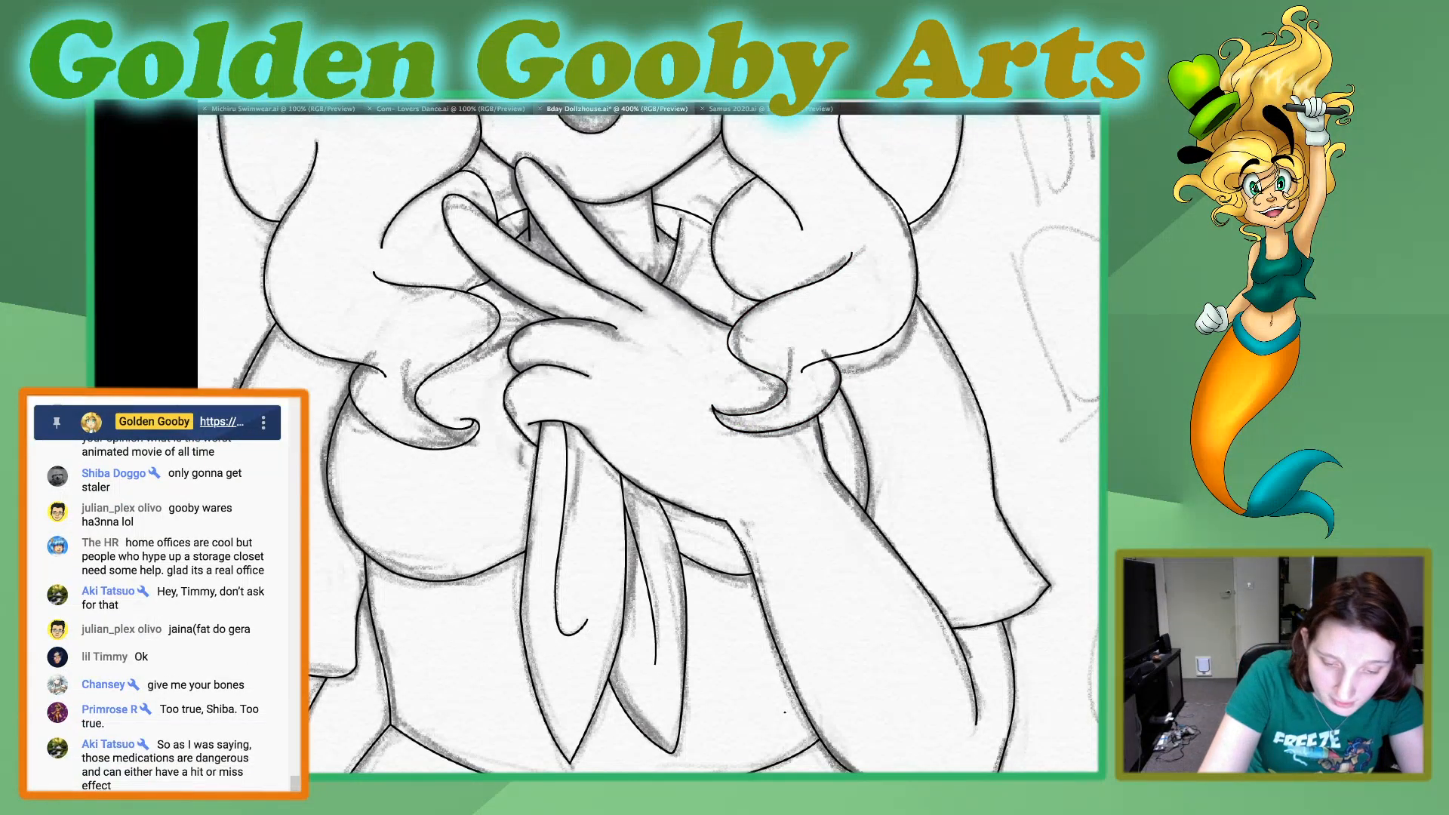
Review the whole figure and examine the inked line art around the face, eyes and side hair locks.
{"action": "key", "text": "super+0"}
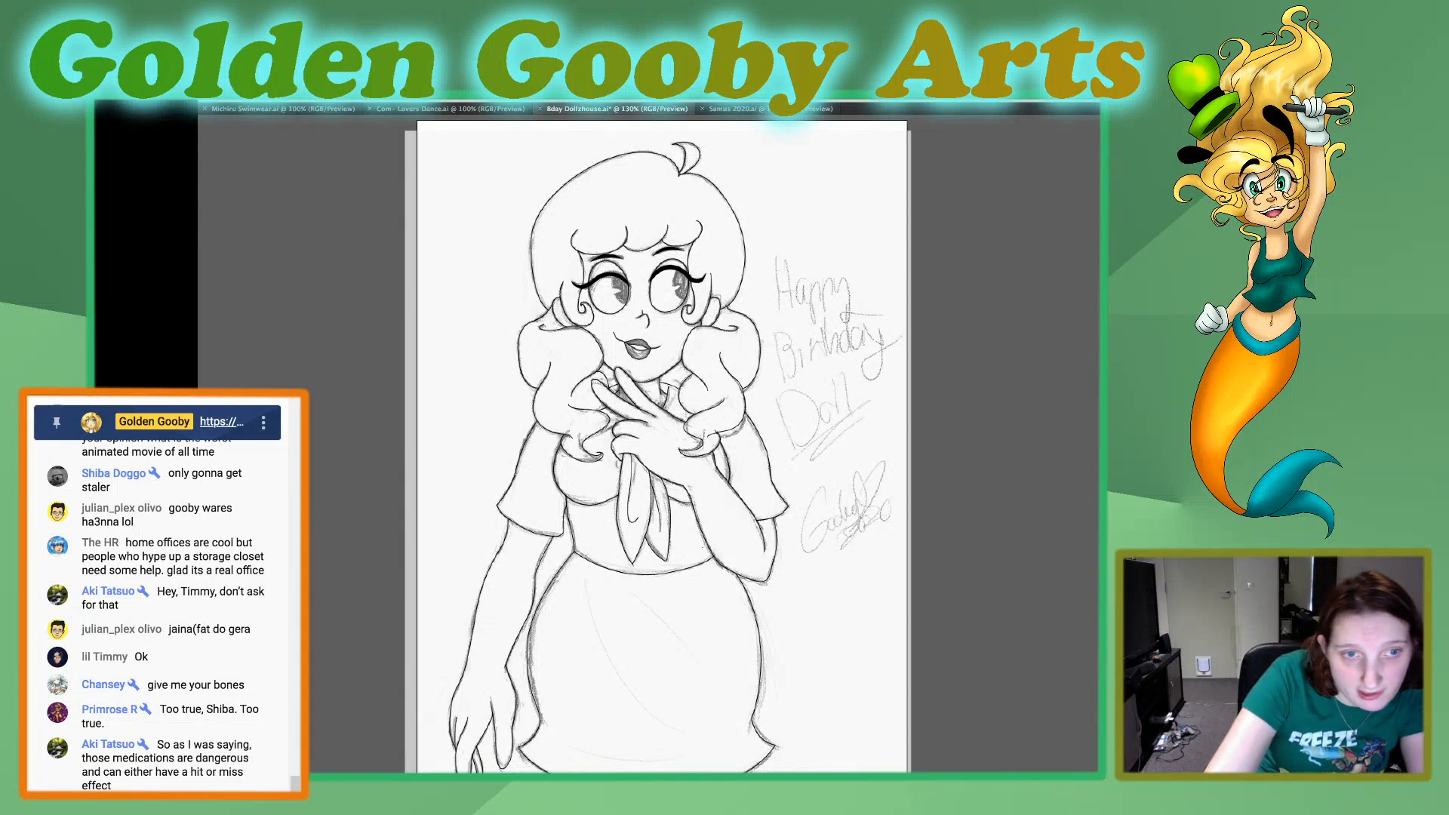
{"action": "key", "text": "super+plus"}
{"action": "key", "text": "super+plus"}
{"action": "key", "text": "super+plus"}
{"action": "key", "text": "super+plus"}
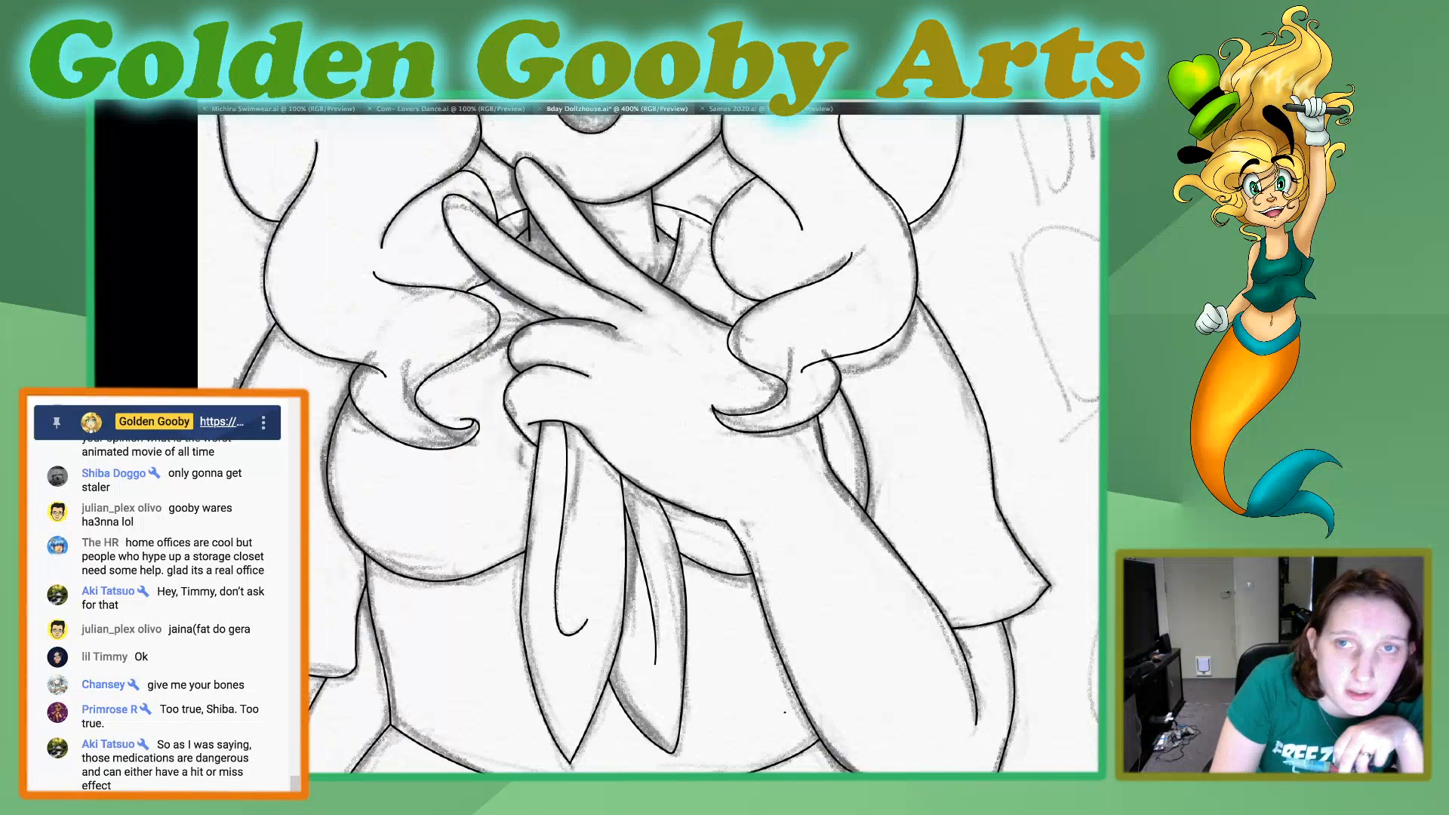
{"action": "scroll", "coordinate": [657, 445], "scroll_direction": "up", "scroll_amount": 5}
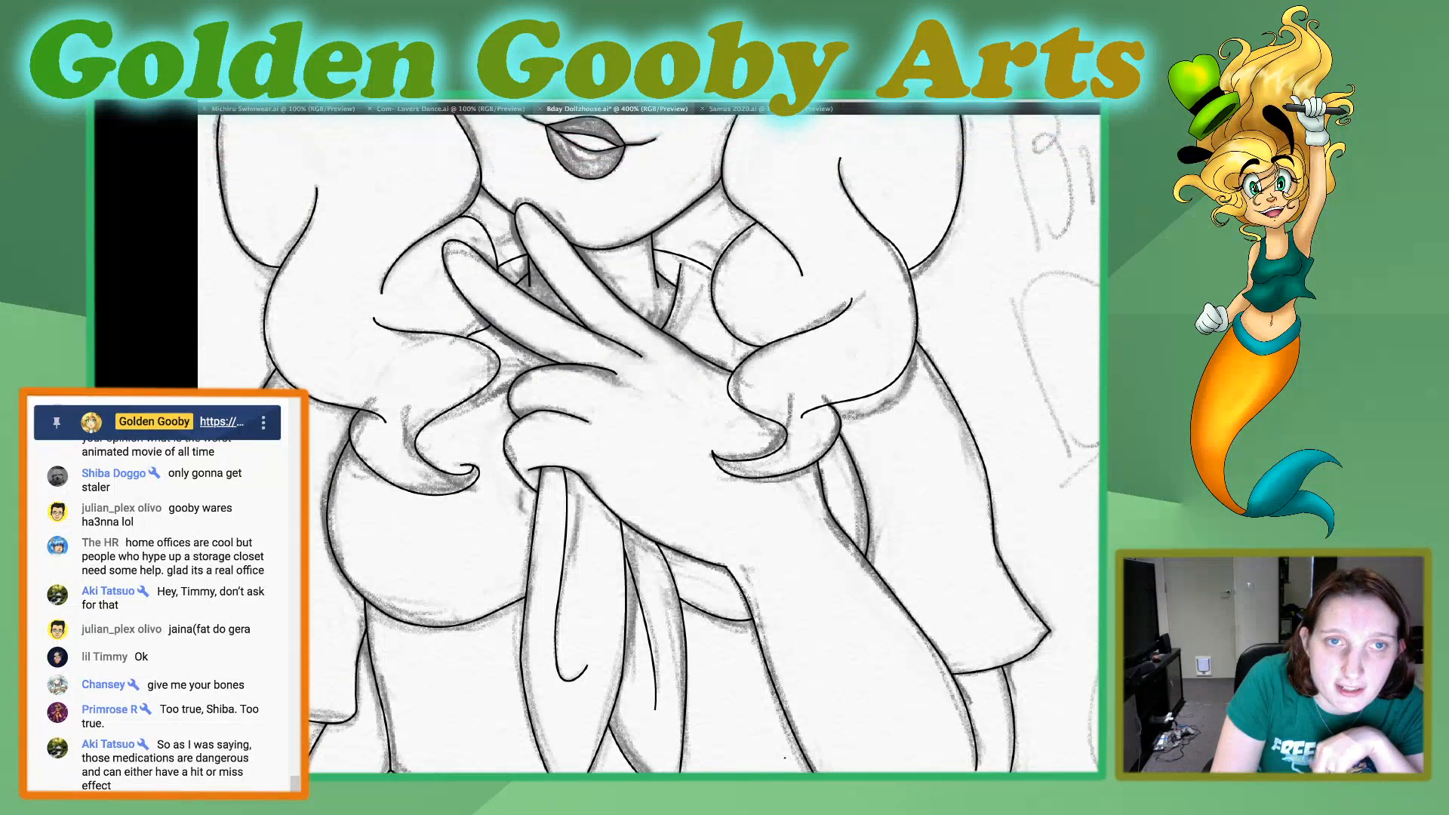
{"action": "scroll", "coordinate": [656, 445], "scroll_direction": "up", "scroll_amount": 3}
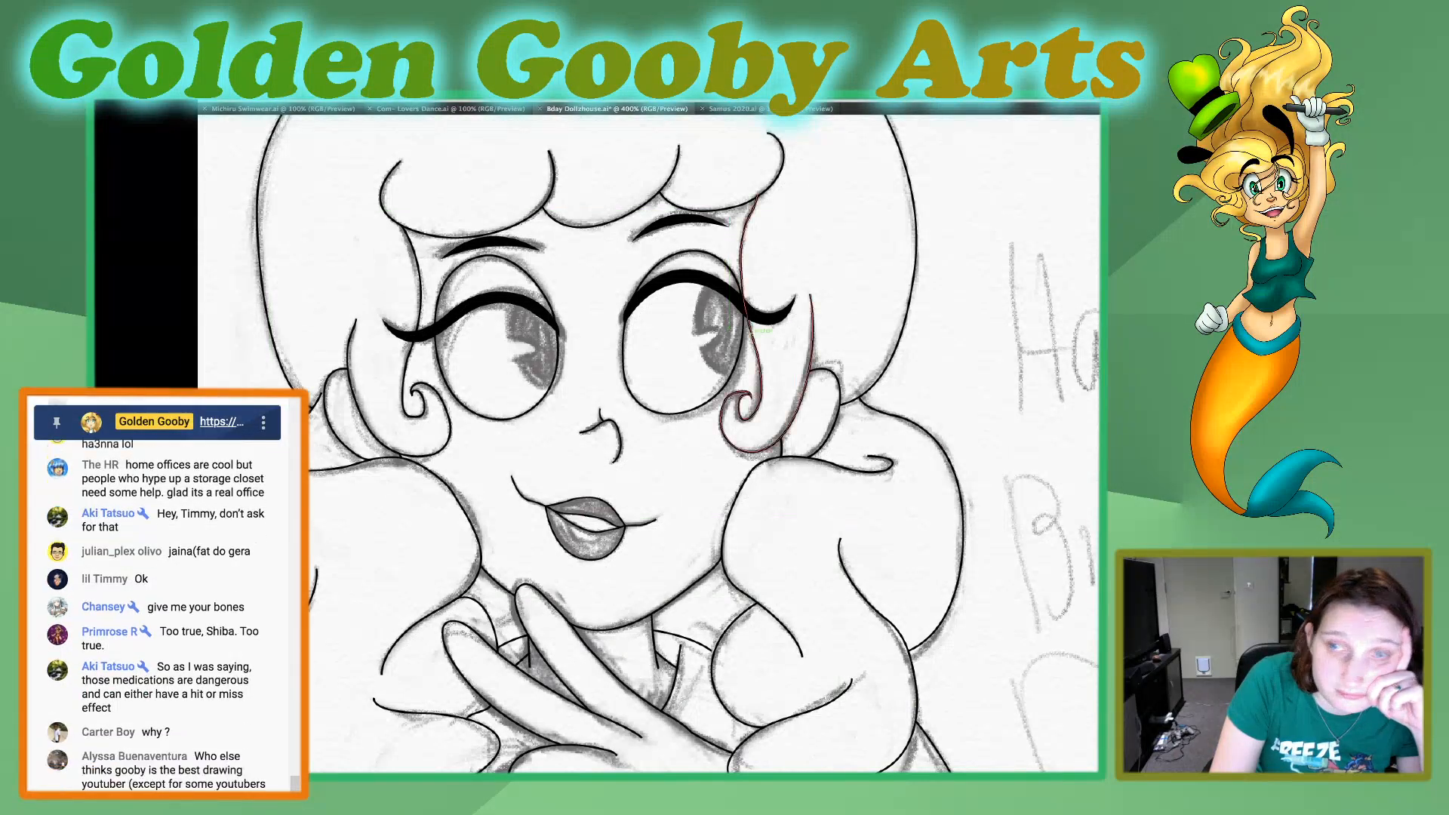
{"action": "left_click", "coordinate": [742, 306]}
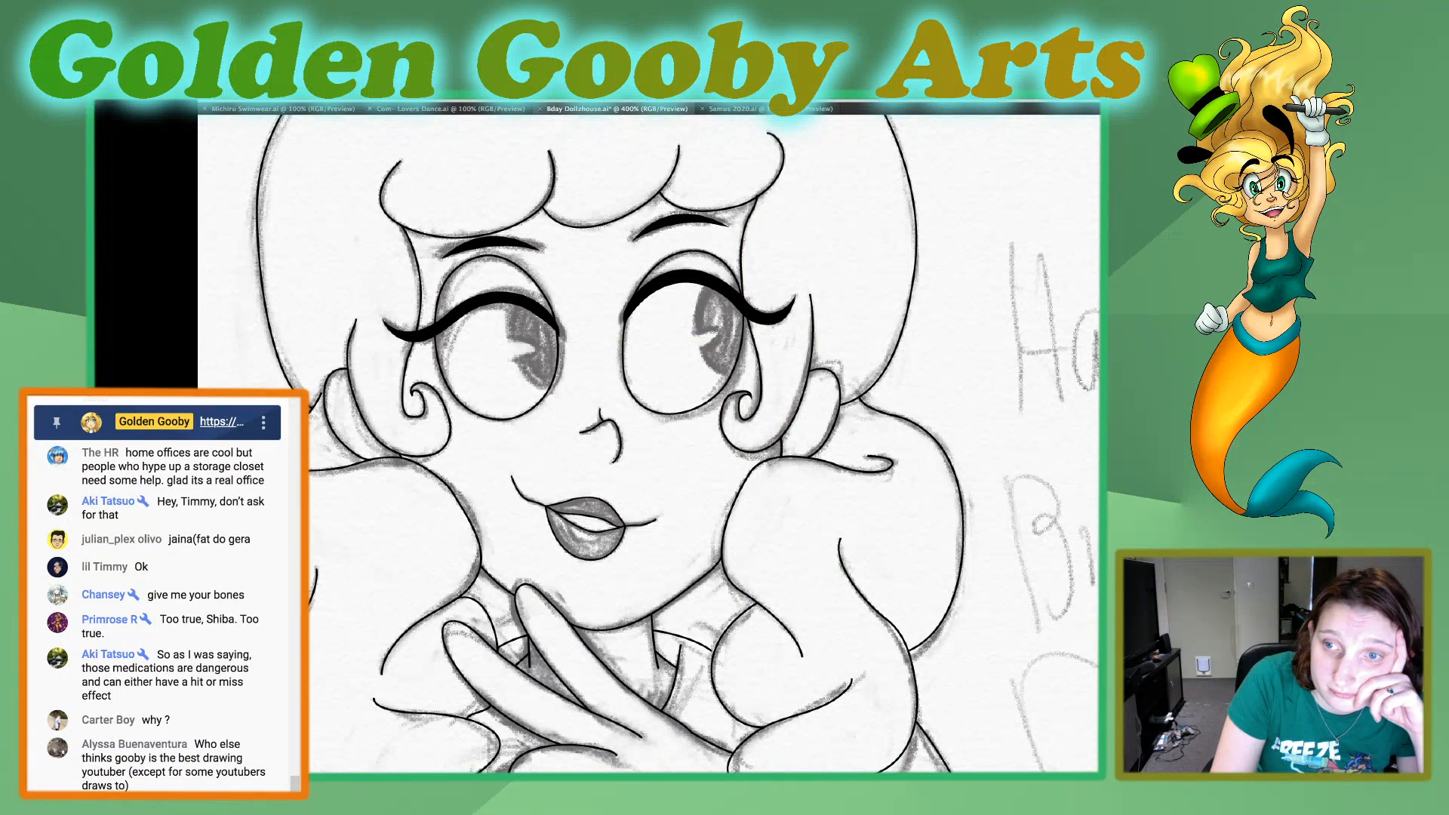
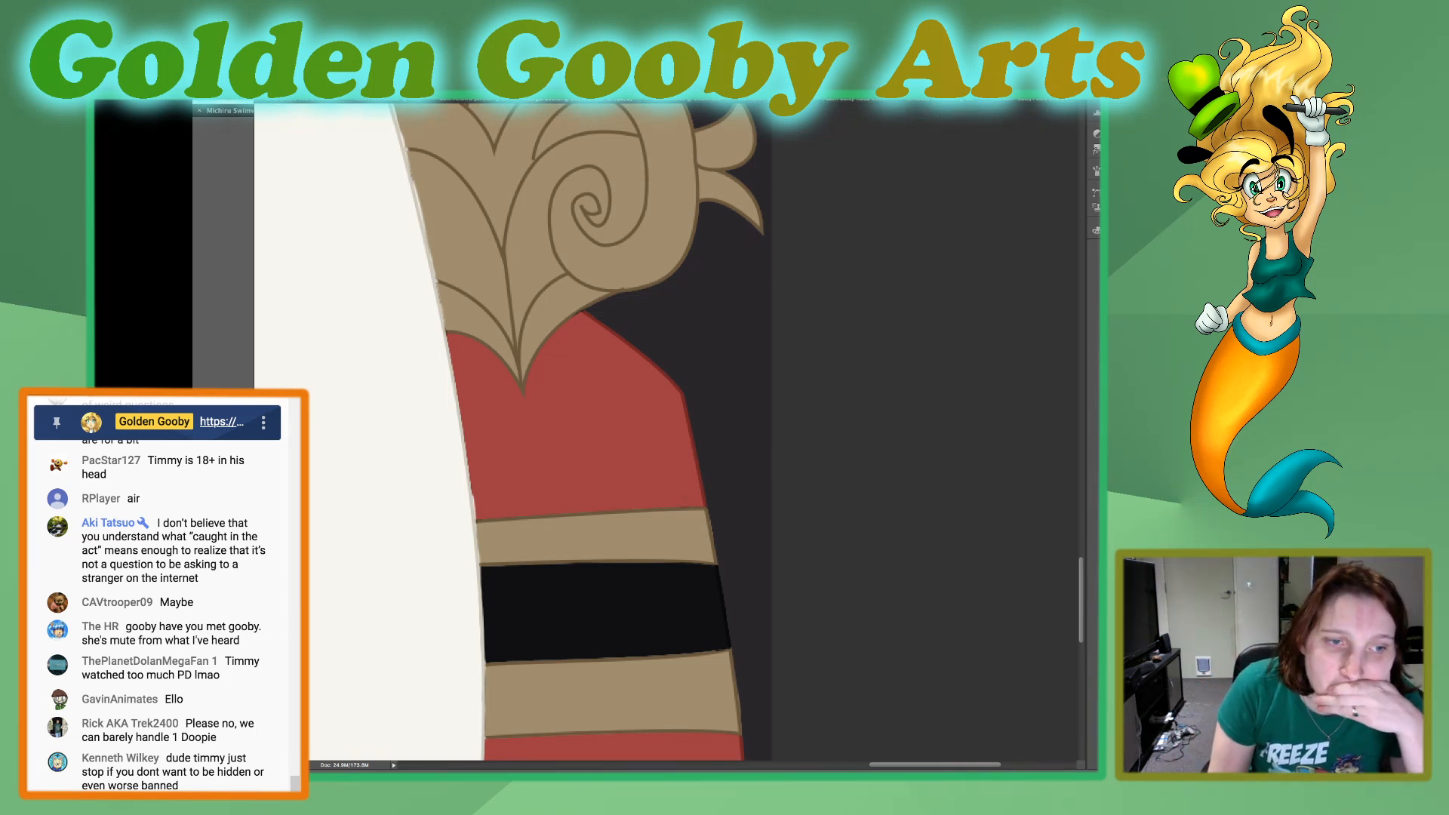
Select the scrollwork line art of the gold heart-shaped shoulder ornament and clear the selection.
{"action": "scroll", "coordinate": [513, 431], "scroll_direction": "up", "scroll_amount": 5}
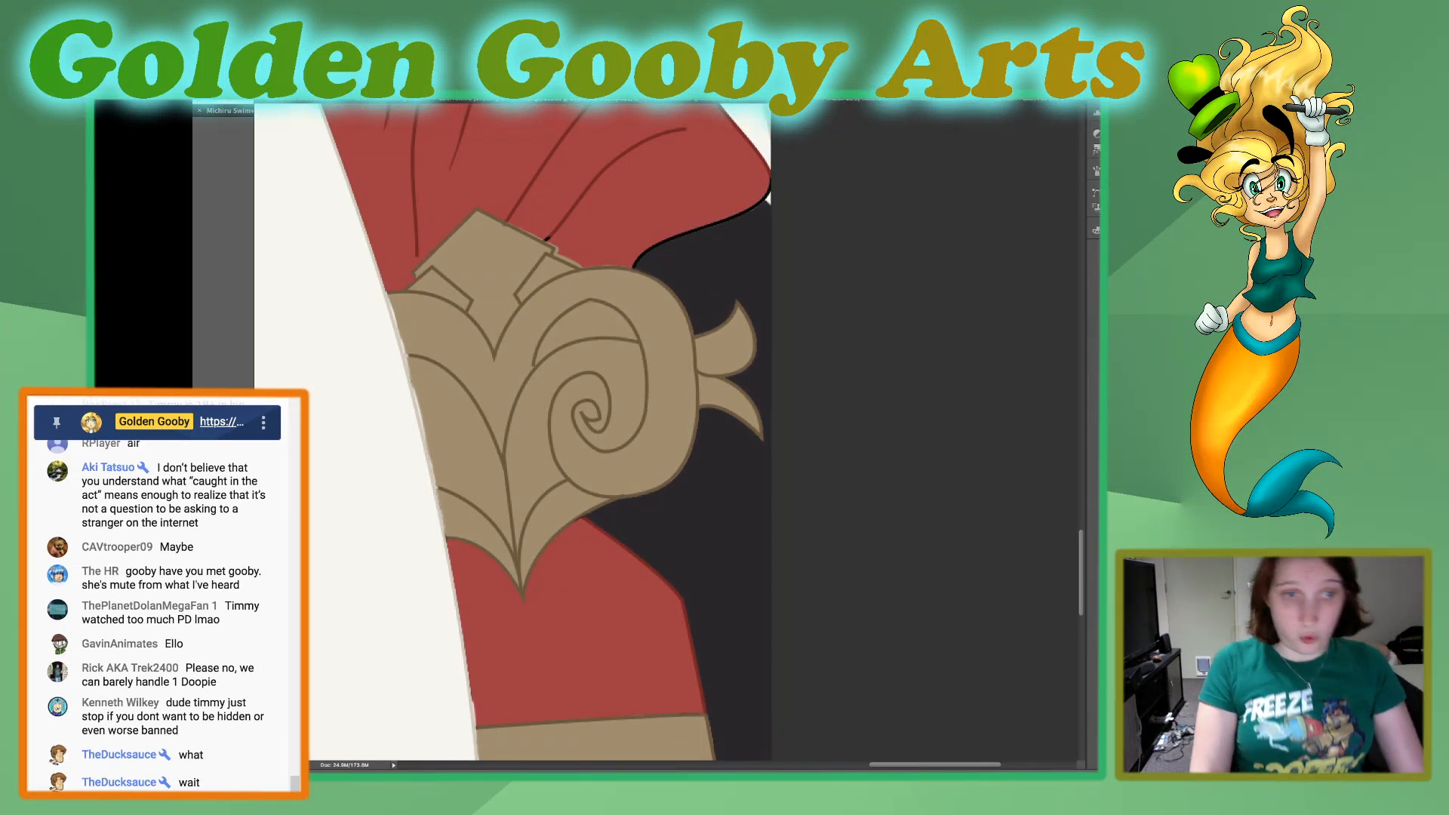
{"action": "left_click", "coordinate": [513, 362]}
{"action": "left_click", "coordinate": [461, 422], "text": "shift"}
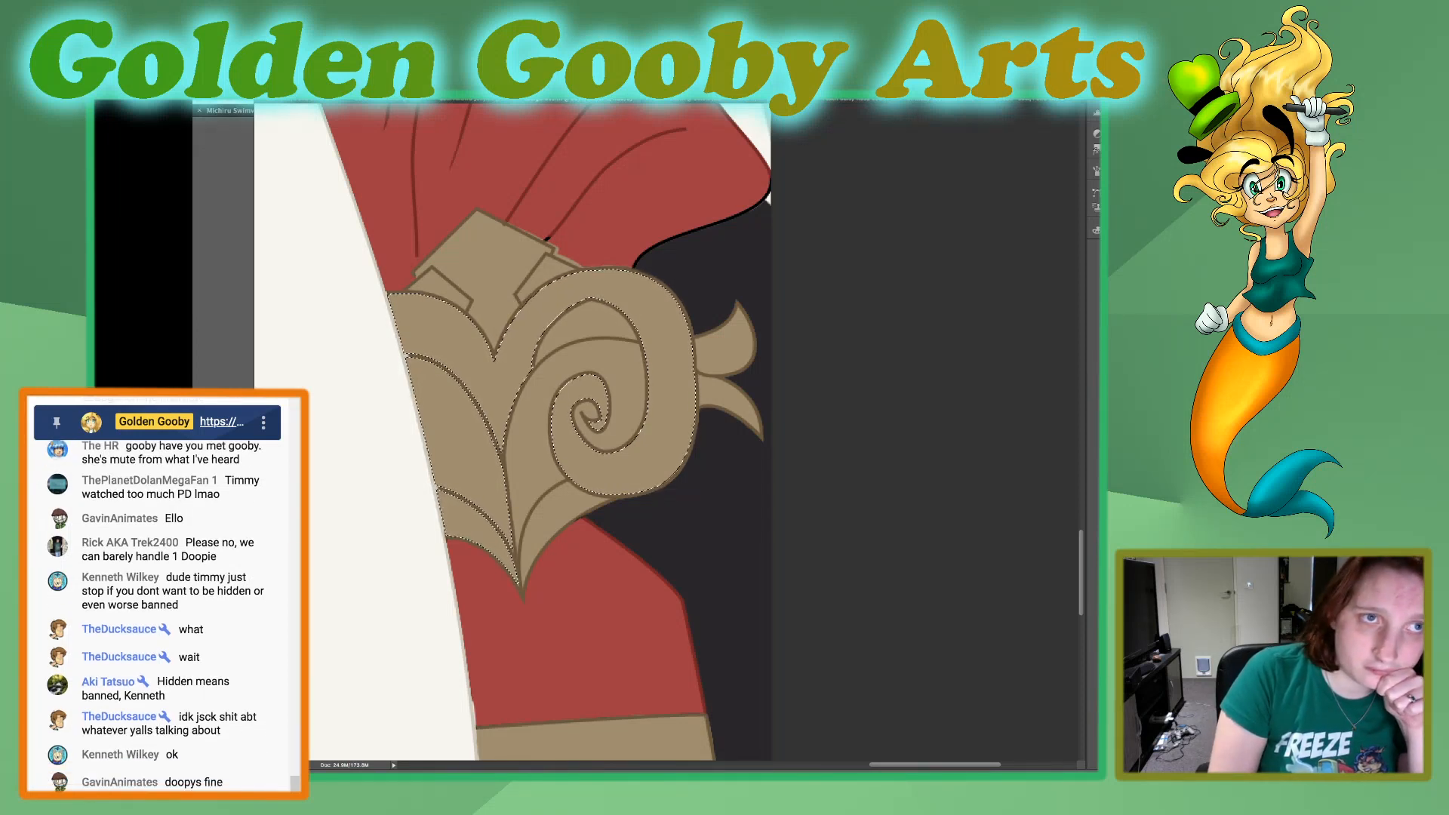
{"action": "key", "text": "ctrl+d"}
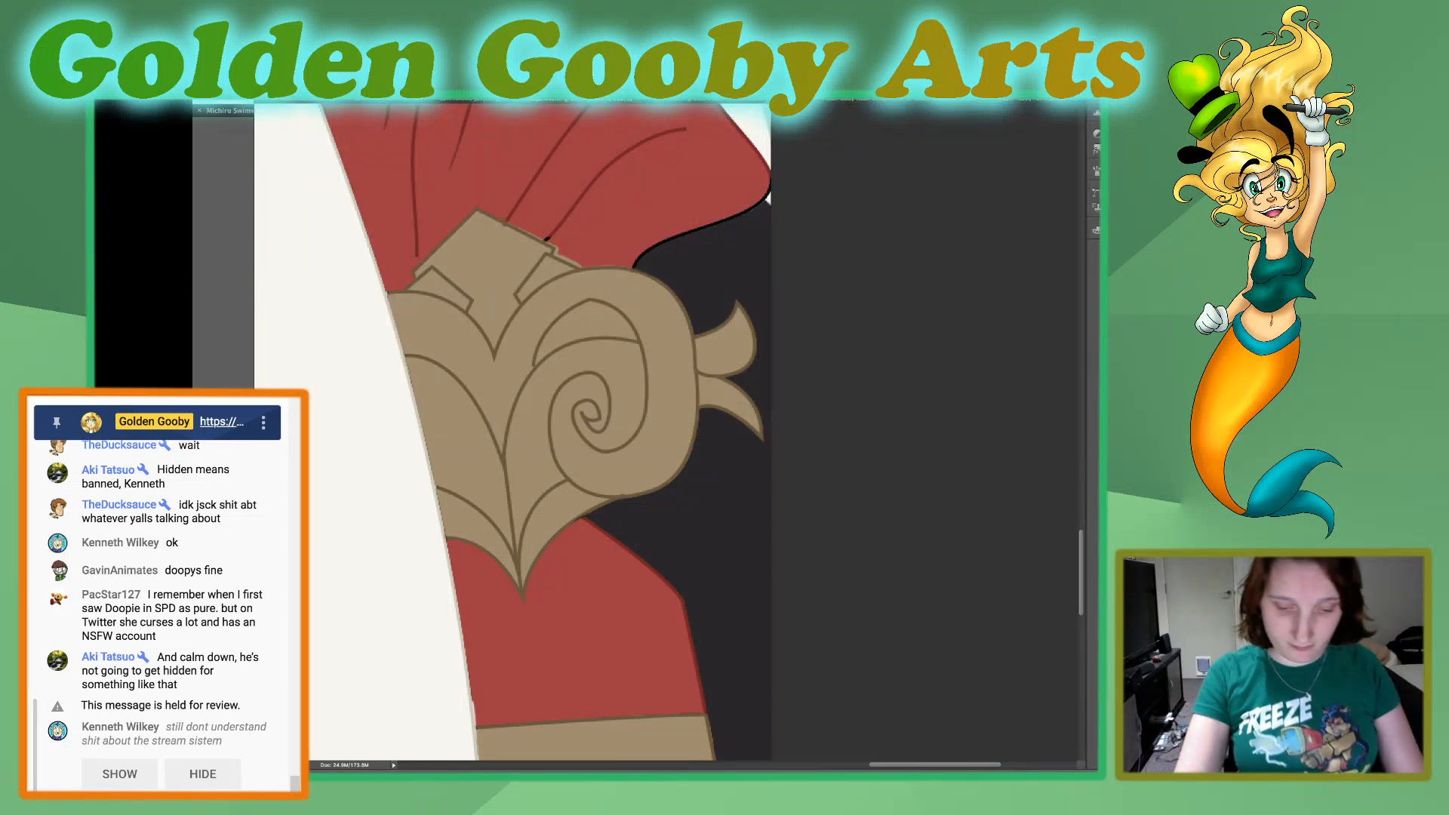
Clear the selection around the fold lines of the red shoulder cape above the gold ornament.
{"action": "key", "text": "super+0"}
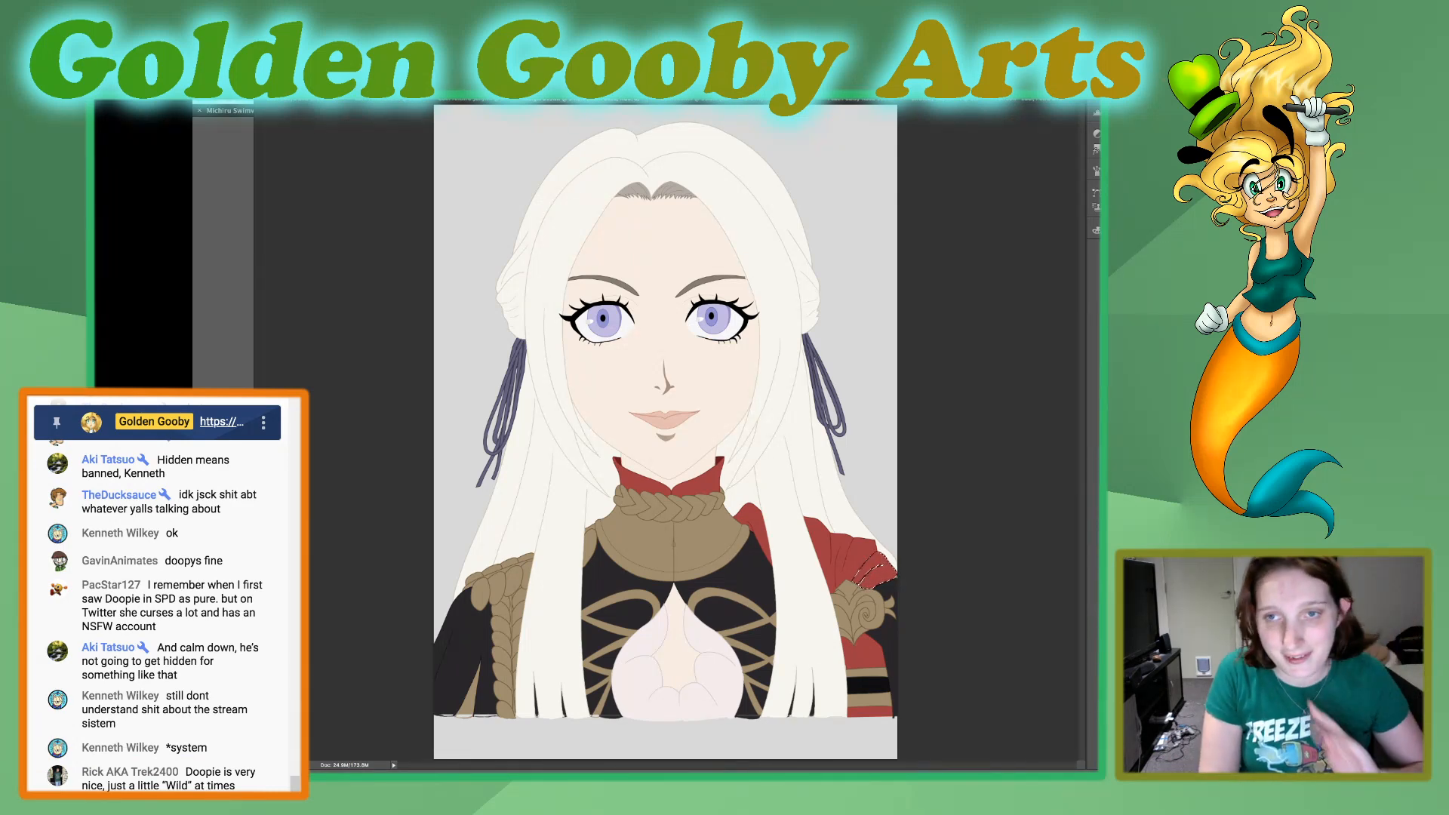
{"action": "key", "text": "super+plus"}
{"action": "key", "text": "super+plus"}
{"action": "key", "text": "super+plus"}
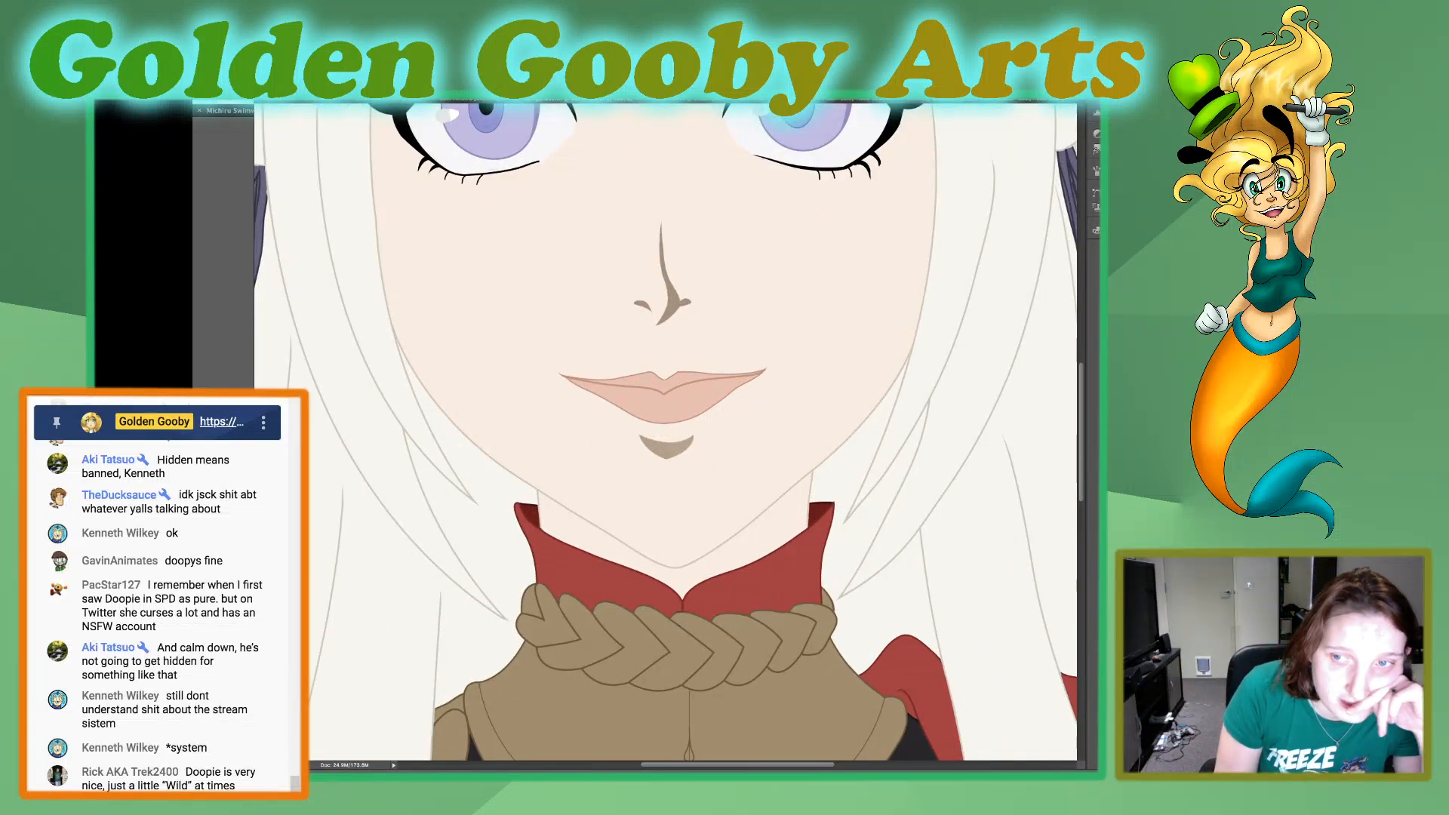
{"action": "scroll", "coordinate": [664, 433], "scroll_direction": "down", "scroll_amount": 5}
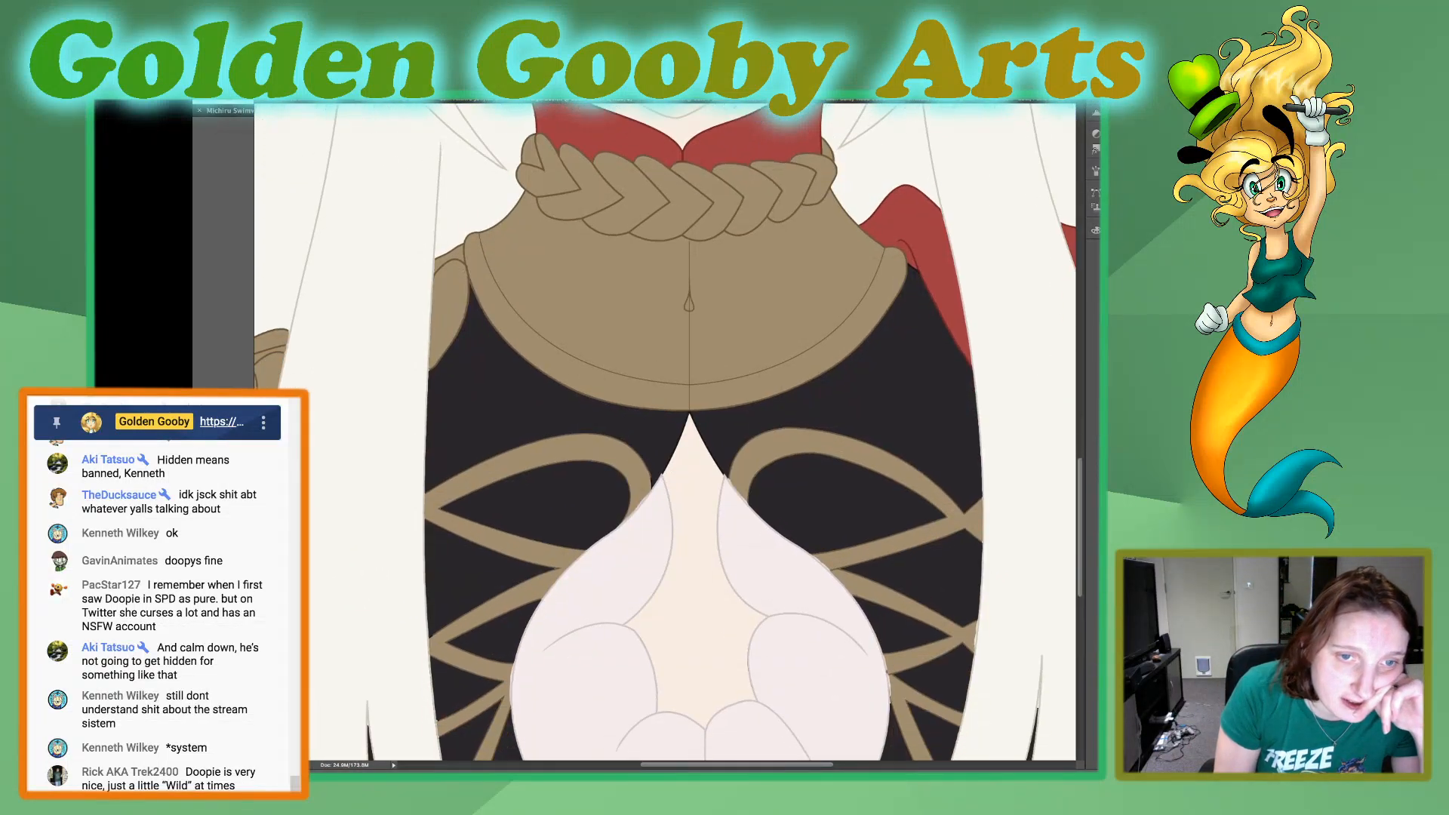
{"action": "scroll", "coordinate": [664, 434], "scroll_direction": "right", "scroll_amount": 6}
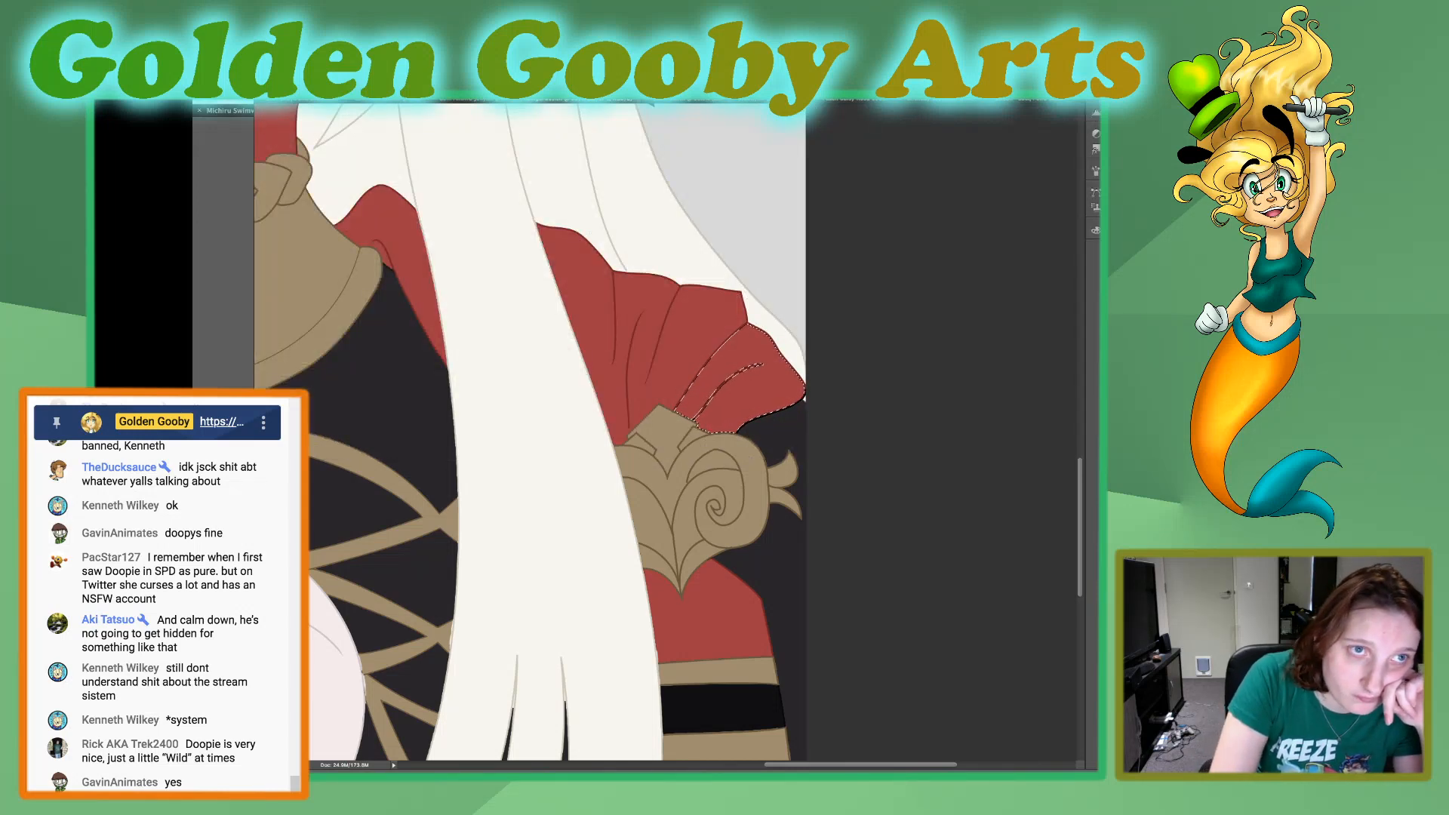
{"action": "key", "text": "ctrl+d"}
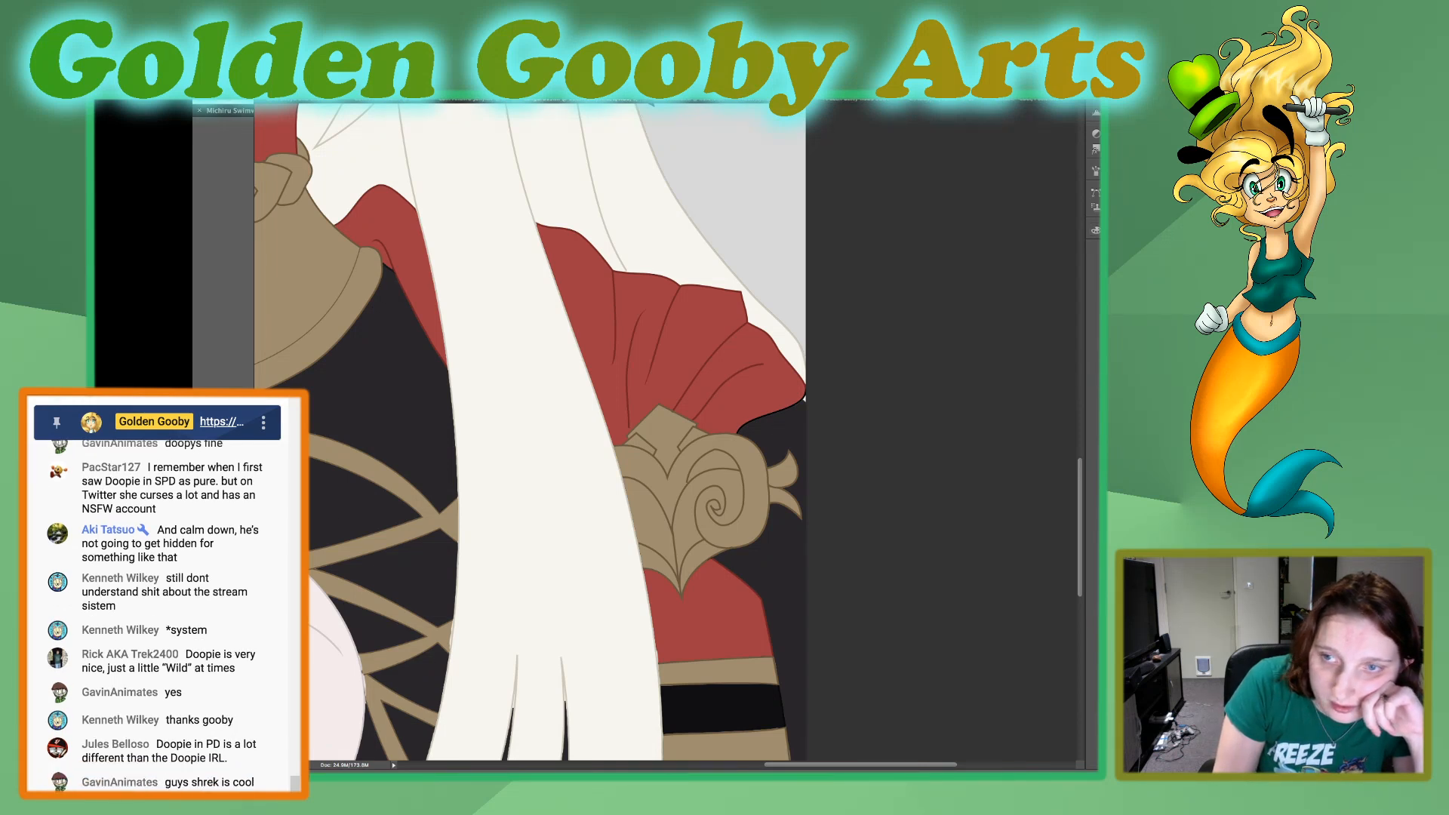
Select the connected outlines of the hair and torso and magnify the pale chest panel's edge against the black-and-gold bodice.
{"action": "left_click", "coordinate": [544, 438]}
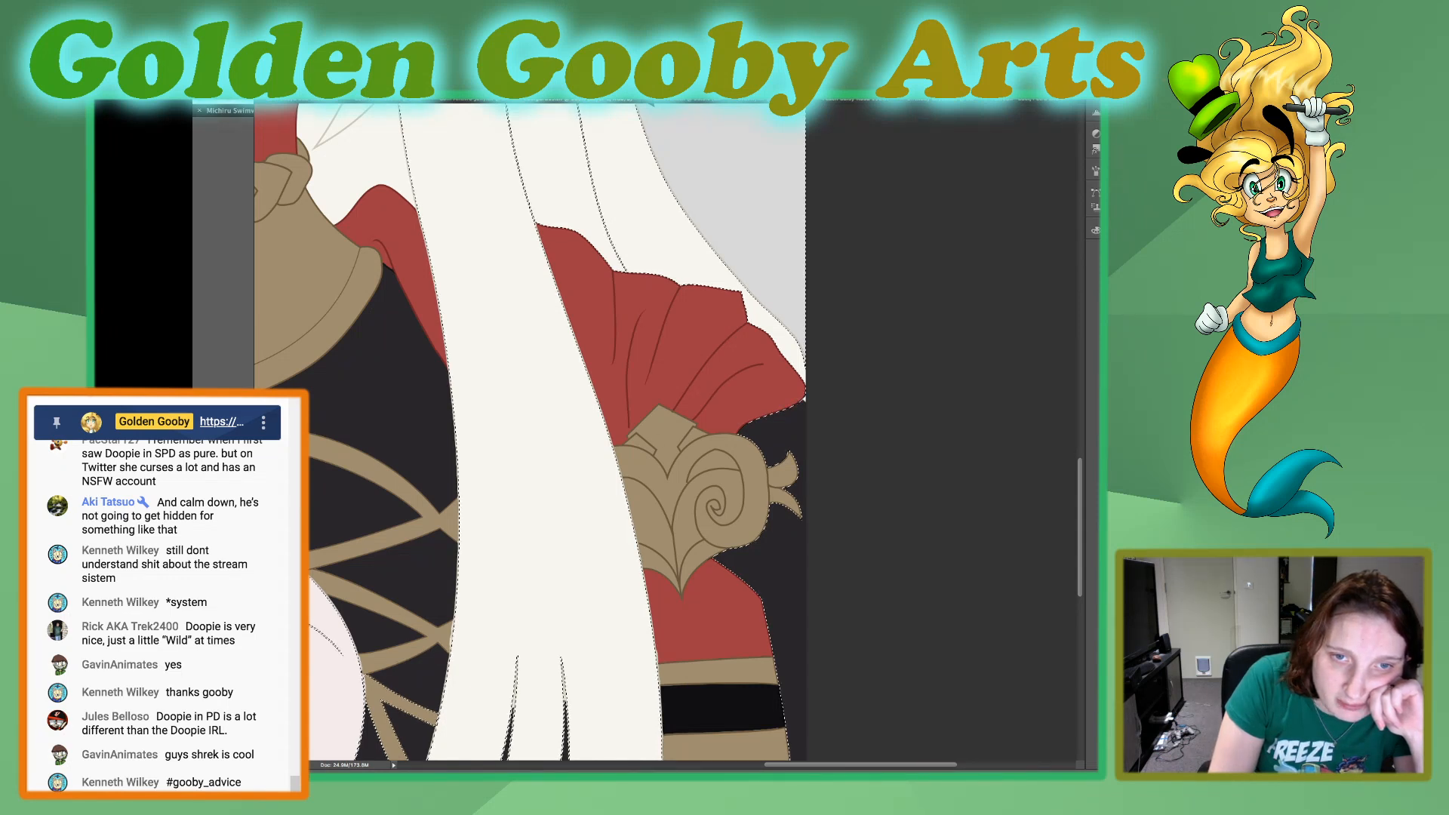
{"action": "scroll", "coordinate": [665, 432], "scroll_direction": "left", "scroll_amount": 6}
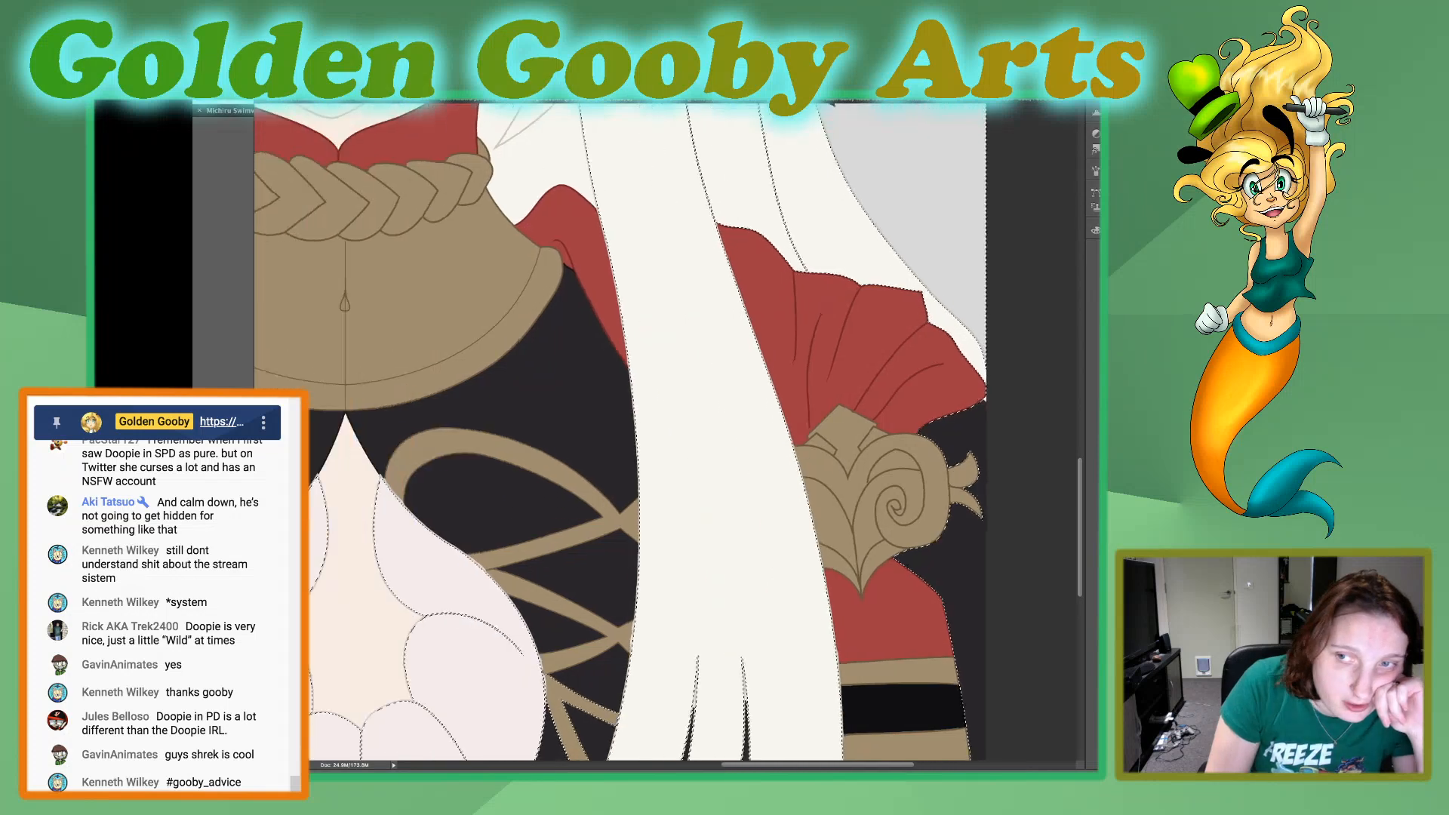
{"action": "scroll", "coordinate": [665, 430], "scroll_direction": "left", "scroll_amount": 2}
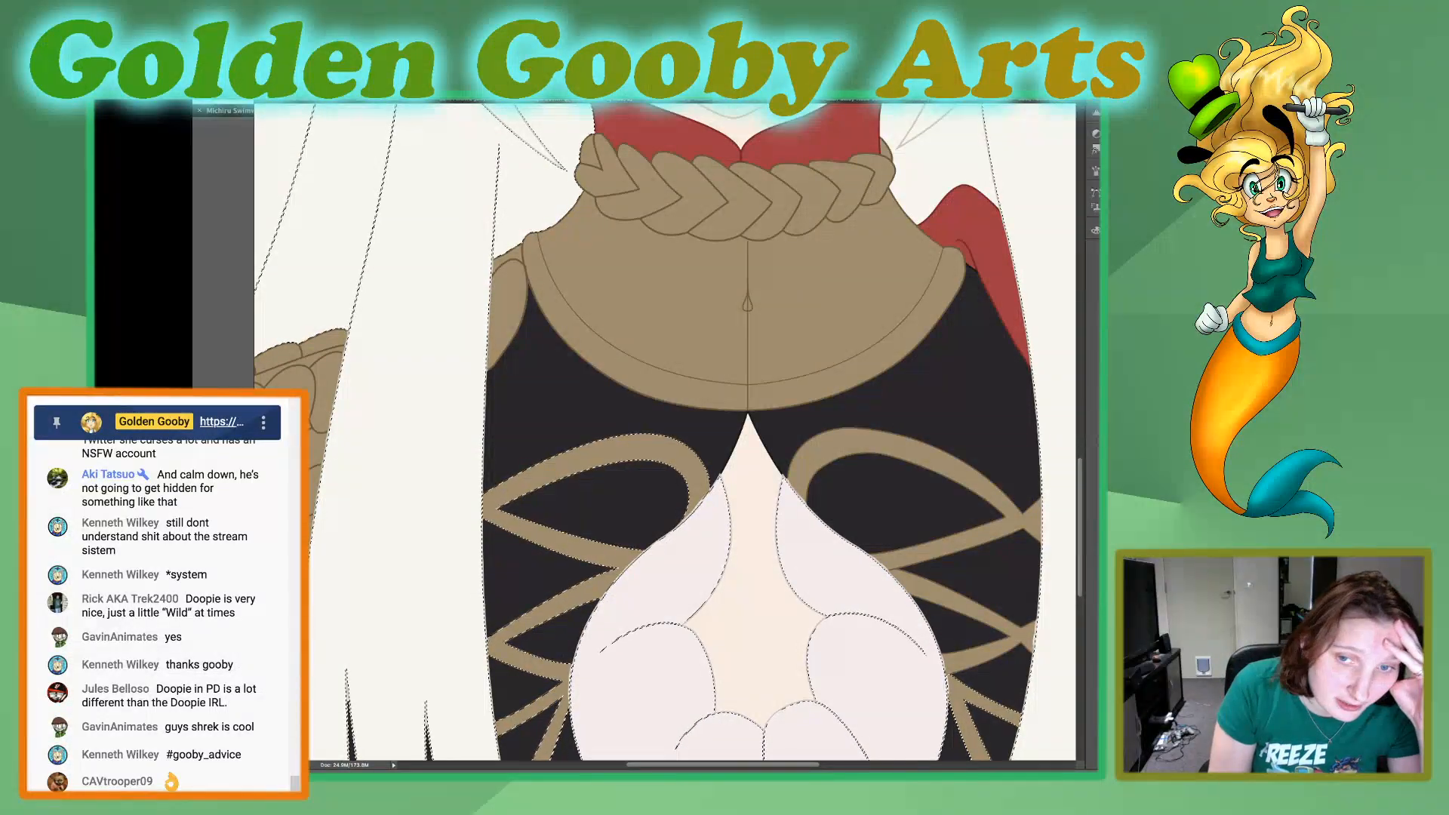
{"action": "scroll", "coordinate": [693, 432], "scroll_direction": "down", "scroll_amount": 2}
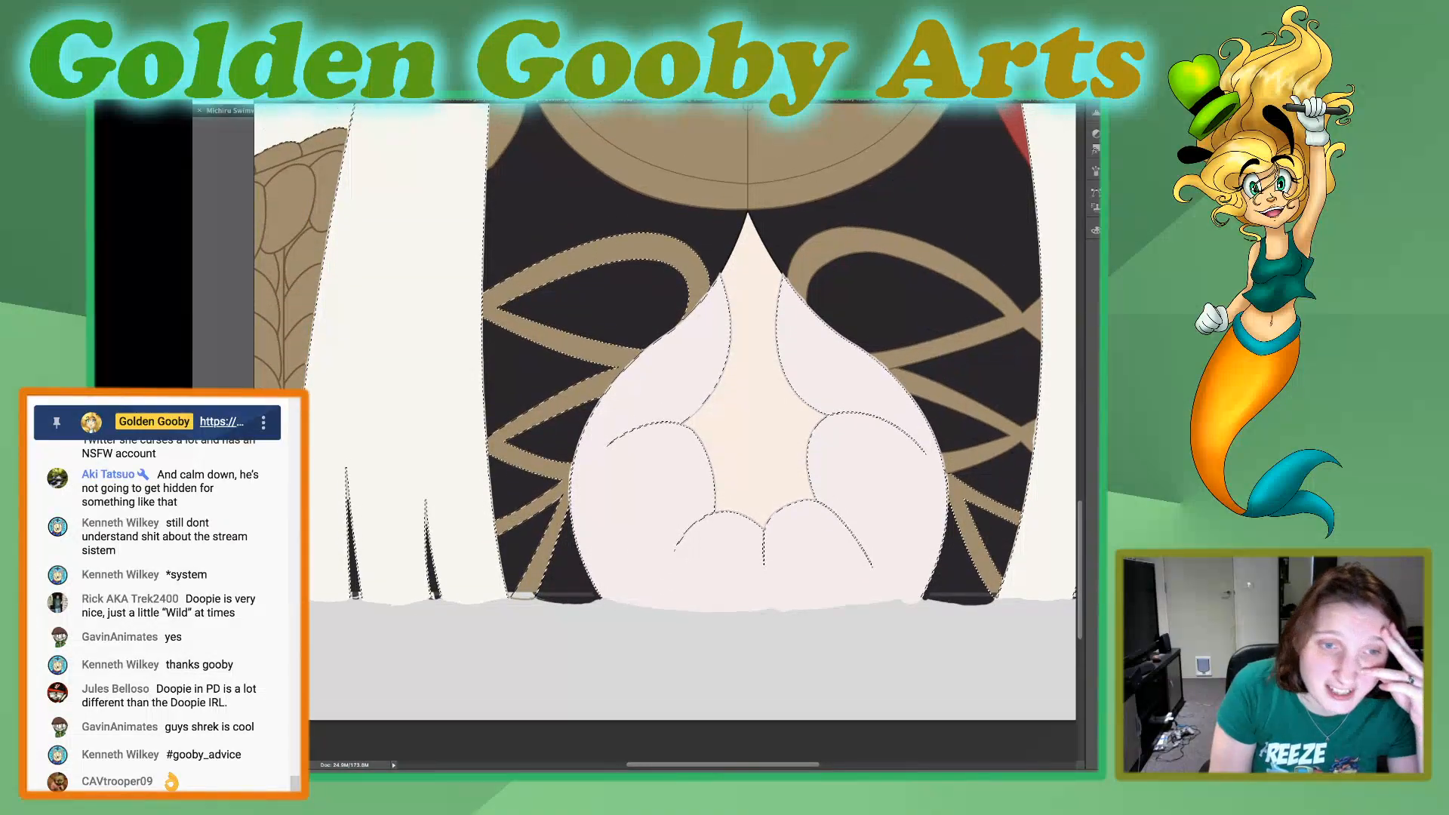
{"action": "scroll", "coordinate": [693, 431], "scroll_direction": "down", "scroll_amount": 3}
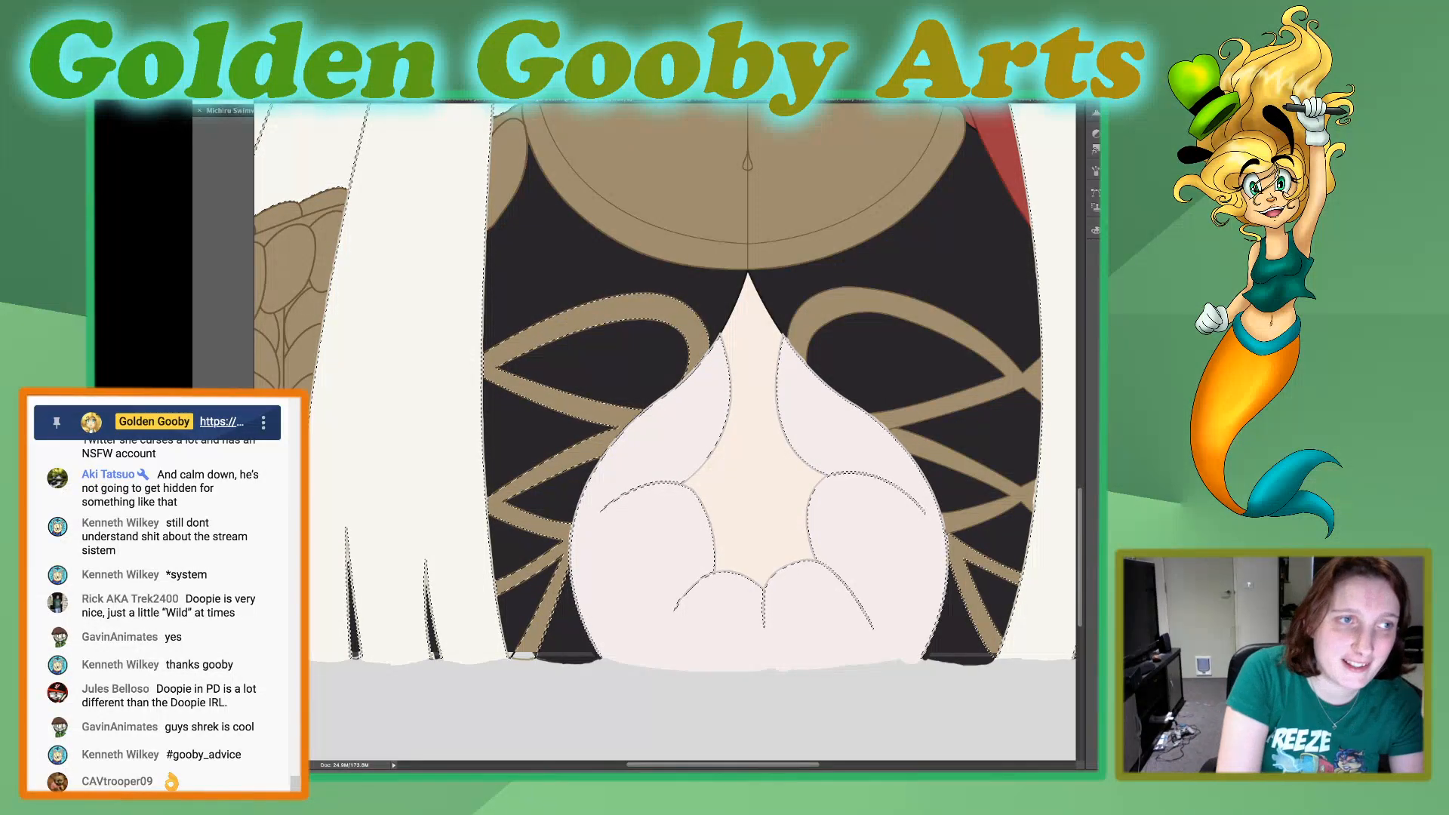
{"action": "key", "text": "super+plus"}
{"action": "key", "text": "super+plus"}
{"action": "key", "text": "super+plus"}
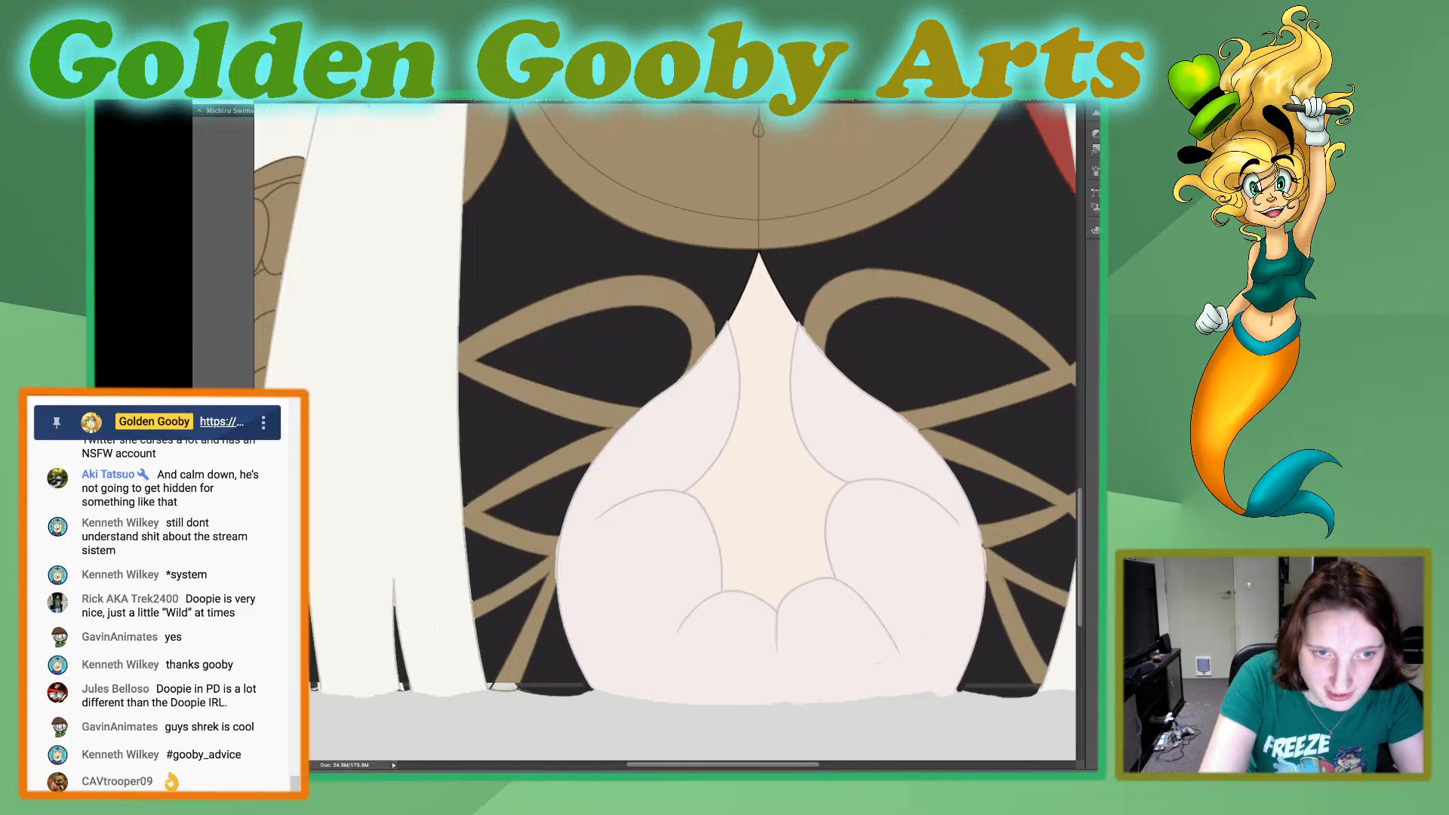
{"action": "scroll", "coordinate": [665, 430], "scroll_direction": "up", "scroll_amount": 8}
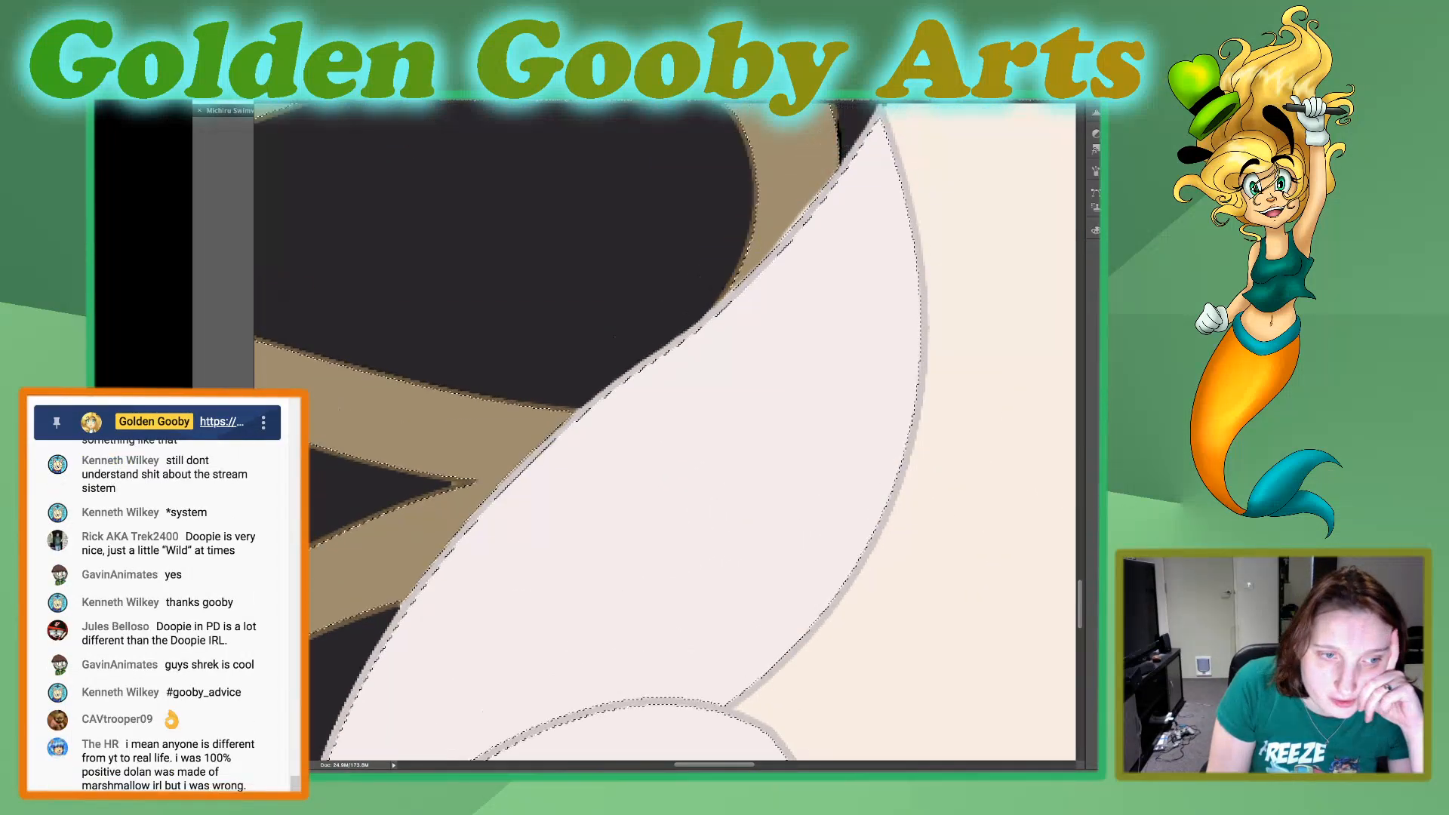